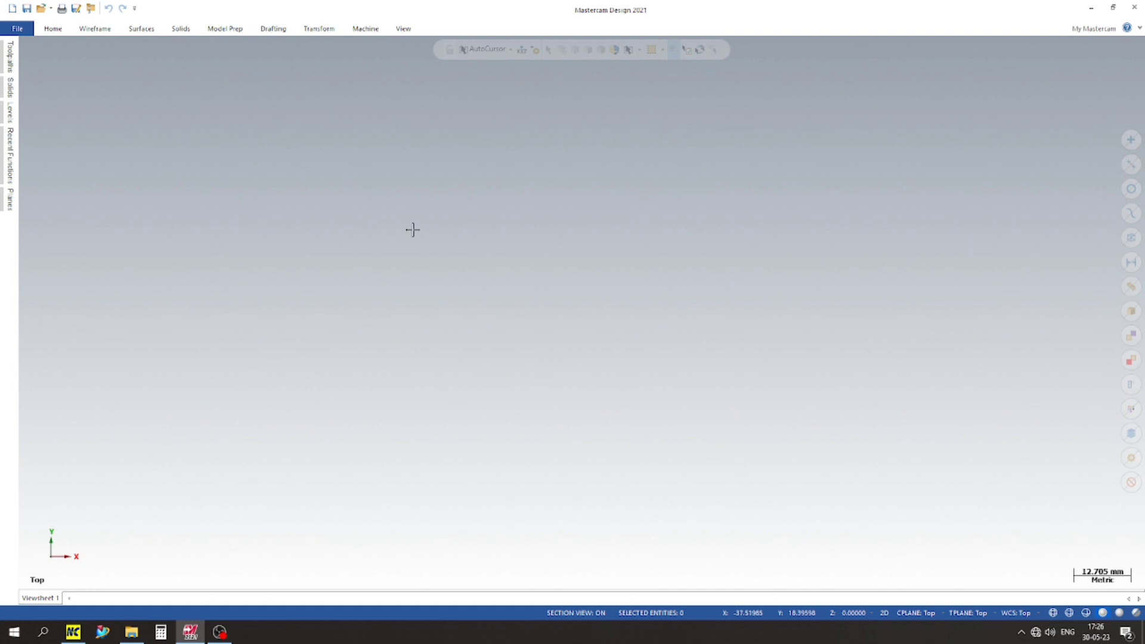
# Step: Show the coordinate axes and draw a 50 mm diameter circle centred on the origin
pyautogui.press('F9')
pyautogui.scroll(-1, 550, 252)
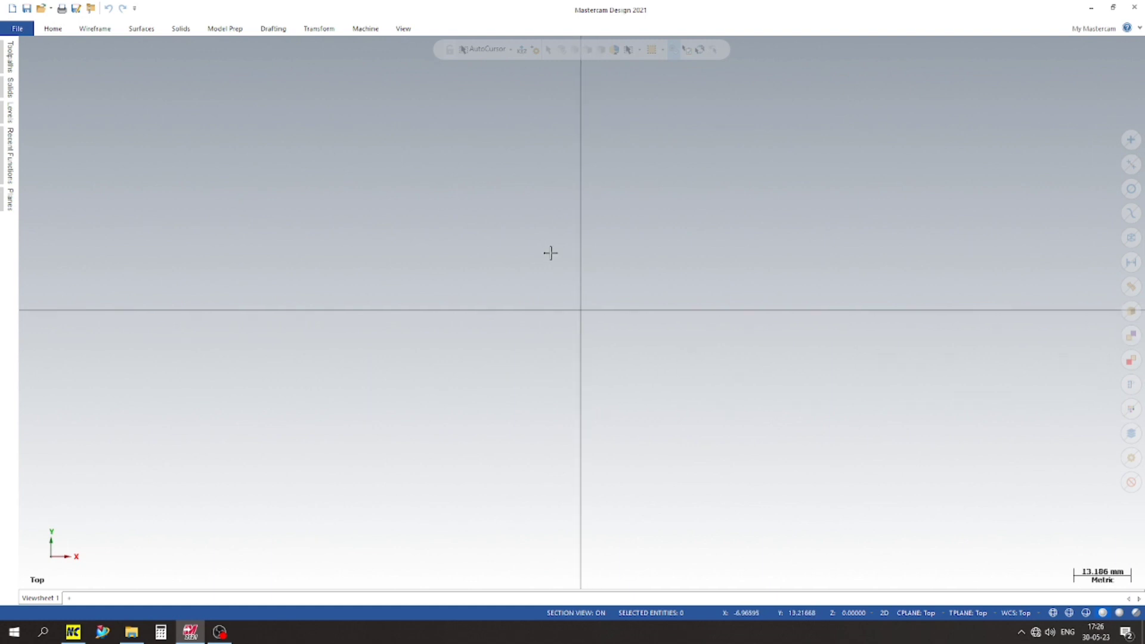
pyautogui.doubleClick(87, 30)
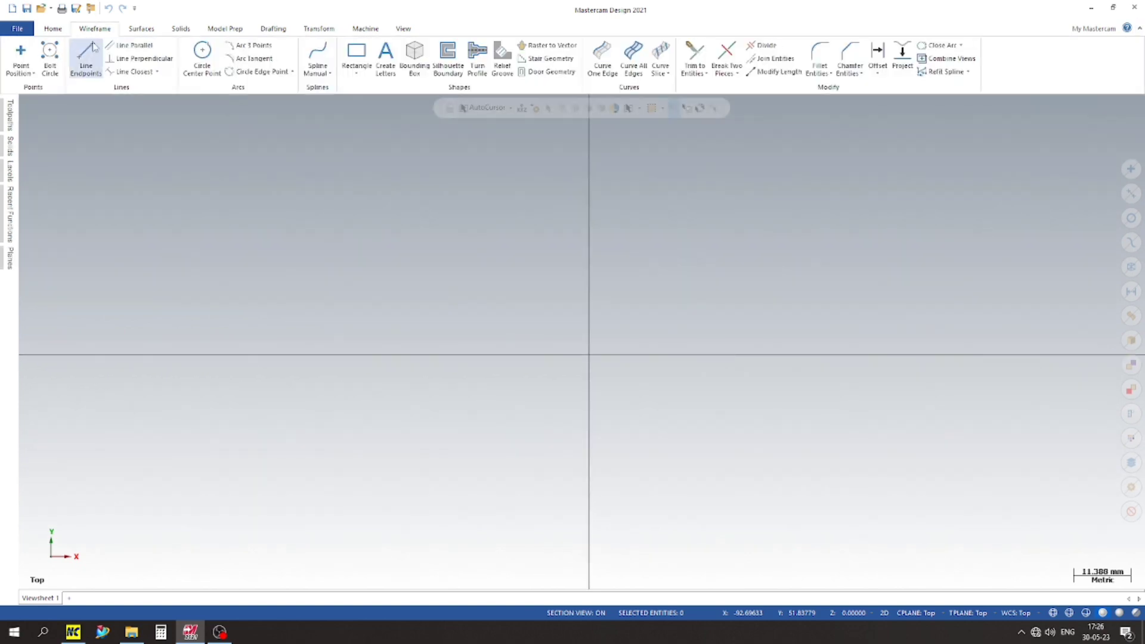
pyautogui.click(202, 57)
pyautogui.click(700, 355)
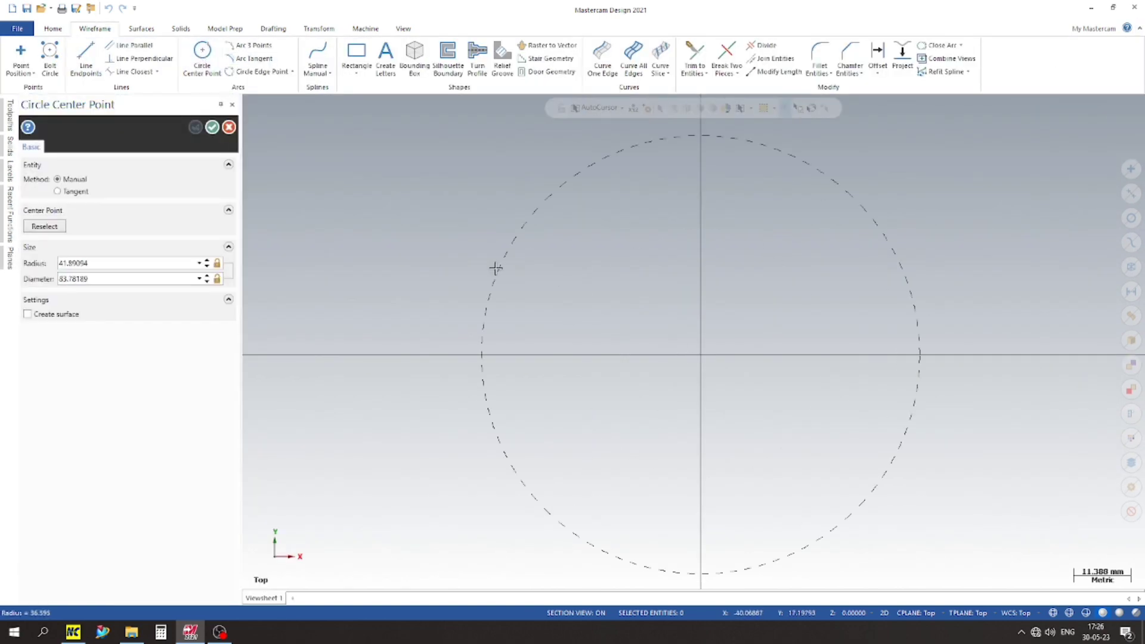
pyautogui.click(601, 325)
pyautogui.doubleClick(117, 279)
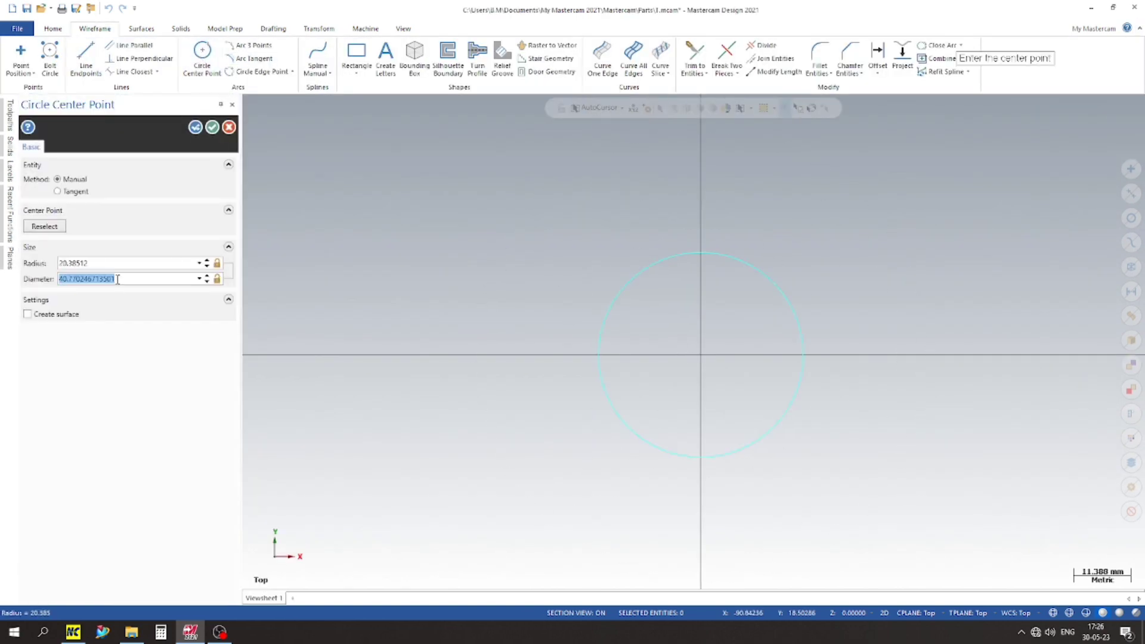
pyautogui.write('50')
pyautogui.press('Return')
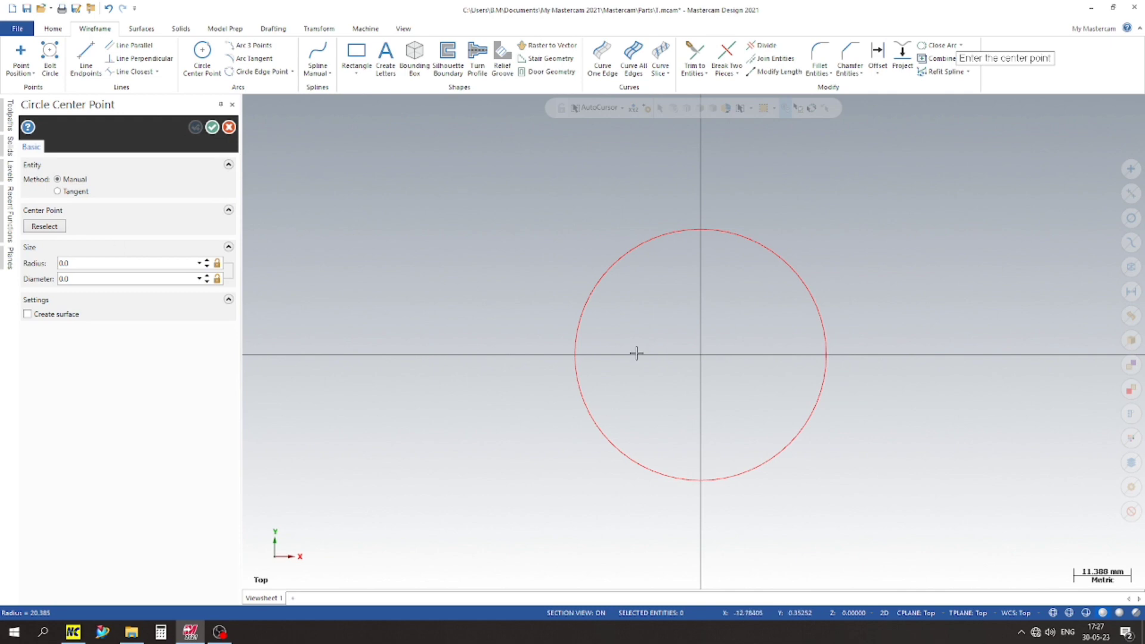
# Step: Draw a concentric 30 mm diameter circle centred on the origin and finish the circle command
pyautogui.click(701, 355)
pyautogui.click(649, 408)
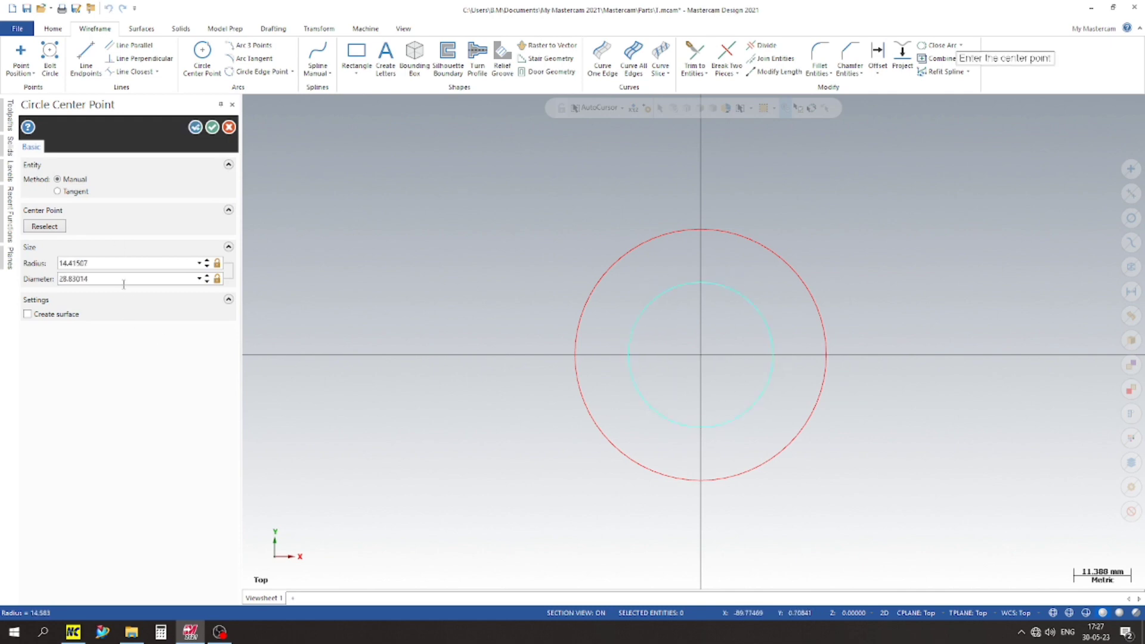
pyautogui.doubleClick(123, 284)
pyautogui.write('30')
pyautogui.press('Return')
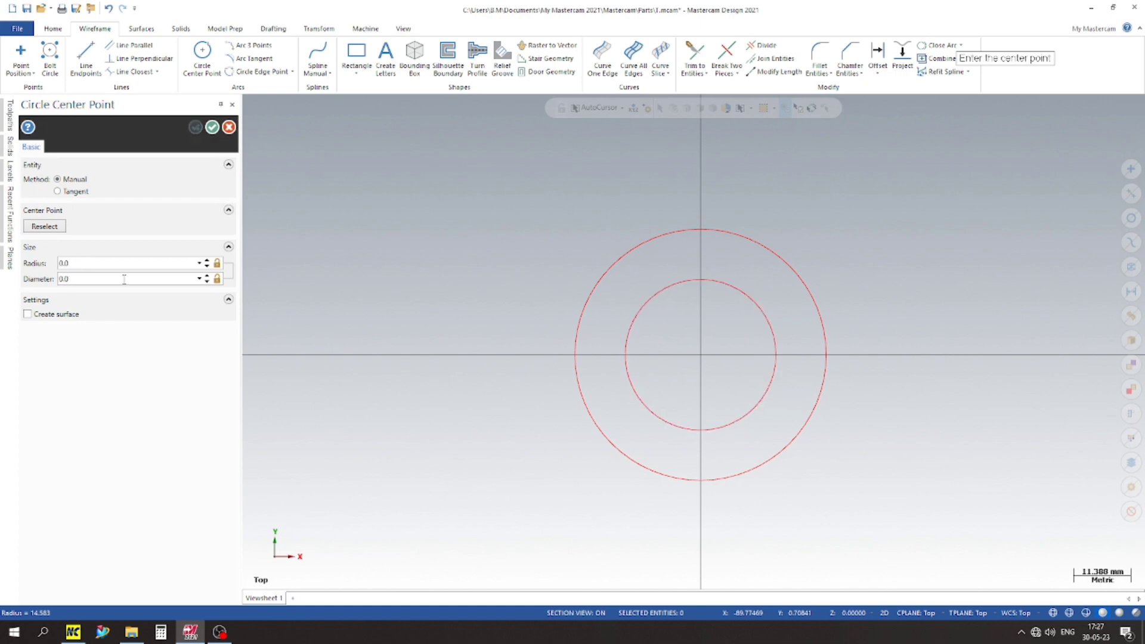
pyautogui.click(212, 128)
pyautogui.scroll(-2, 184, 281)
pyautogui.scroll(3, 435, 378)
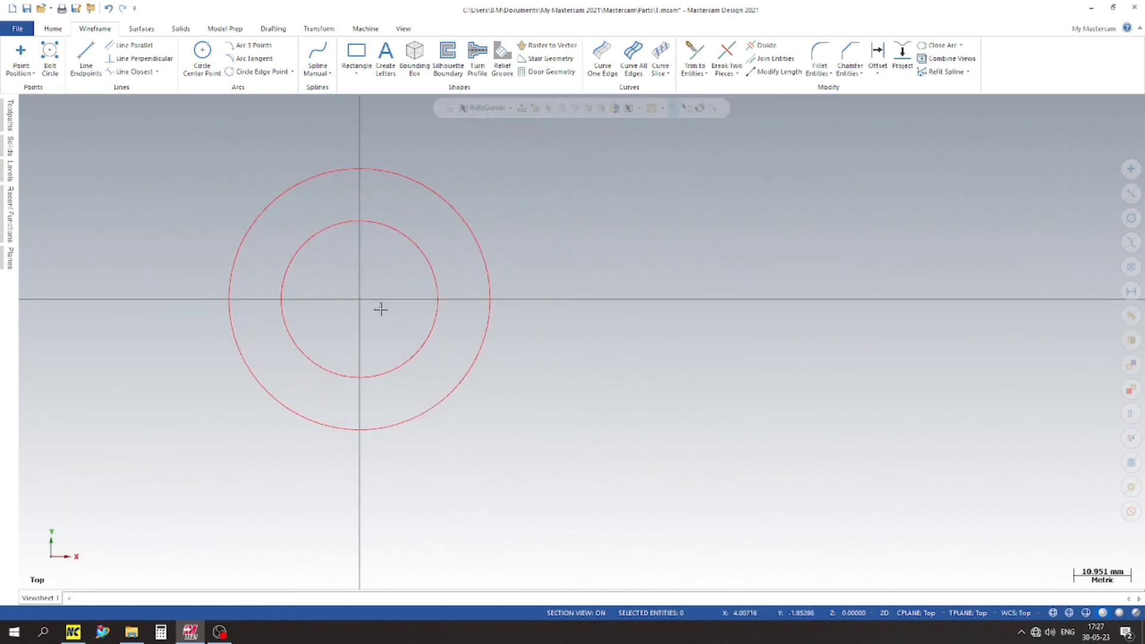
pyautogui.scroll(2, 381, 308)
pyautogui.scroll(-2, 385, 376)
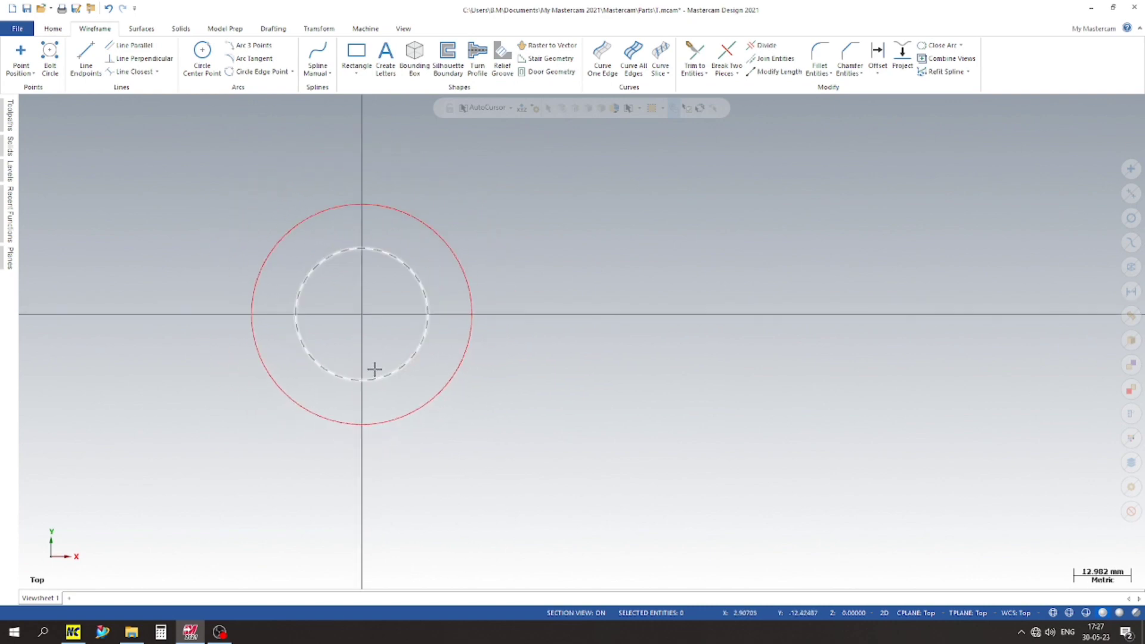
pyautogui.scroll(1, 358, 310)
pyautogui.scroll(-1, 296, 302)
pyautogui.scroll(1, 225, 248)
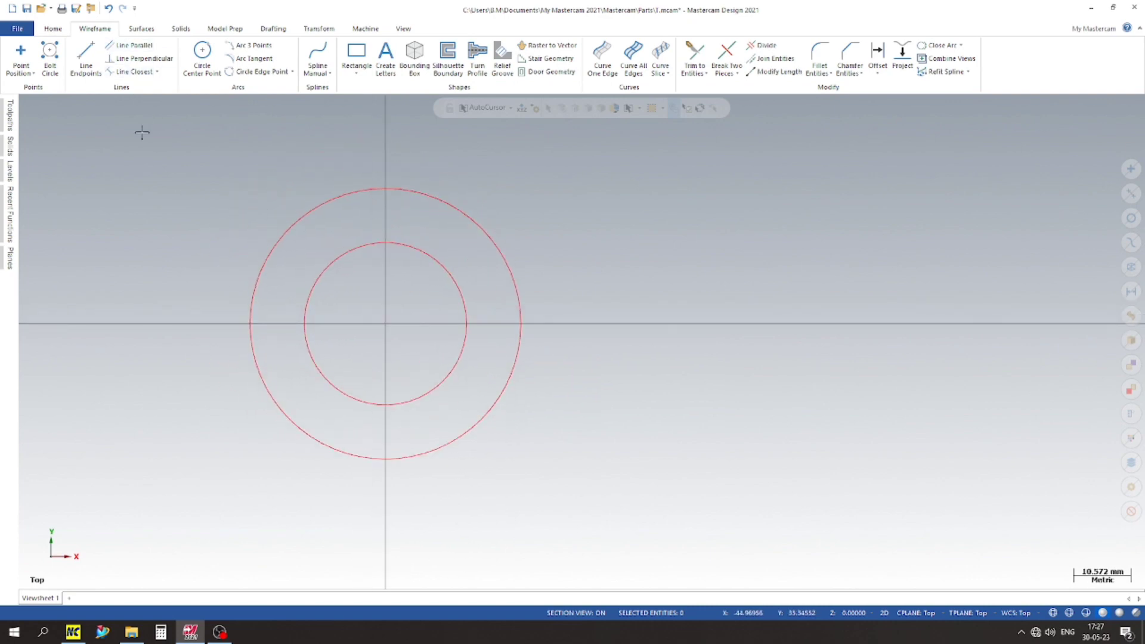
pyautogui.scroll(1, 366, 274)
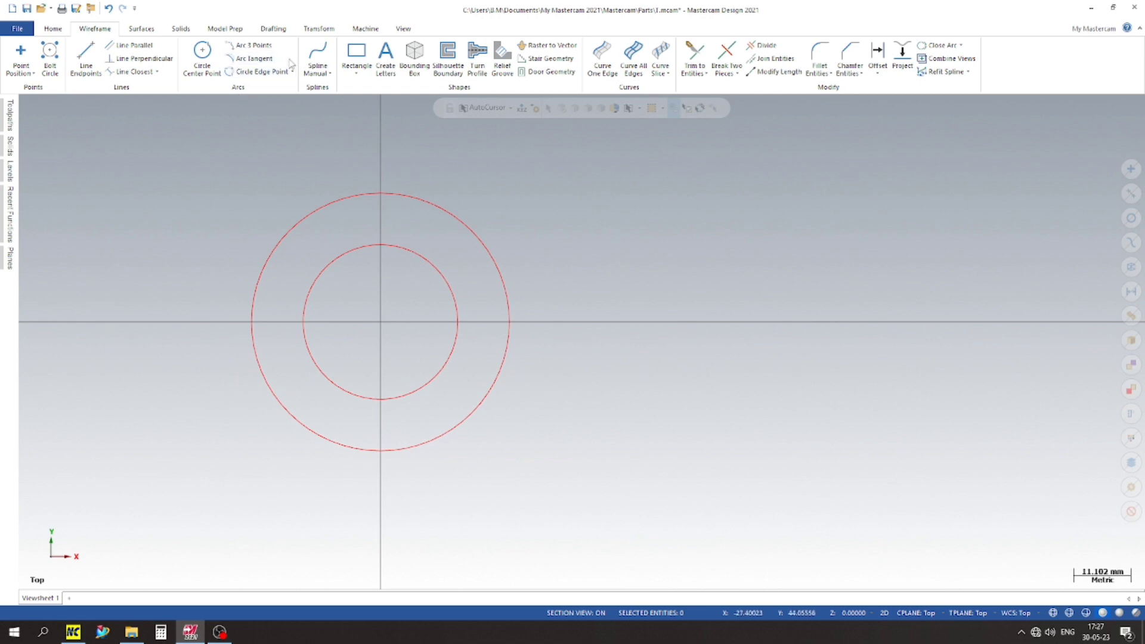
# Step: Draw a rectangular shape 72 mm wide and 50 mm high with the midpoint of its left edge anchored at the origin
pyautogui.click(357, 72)
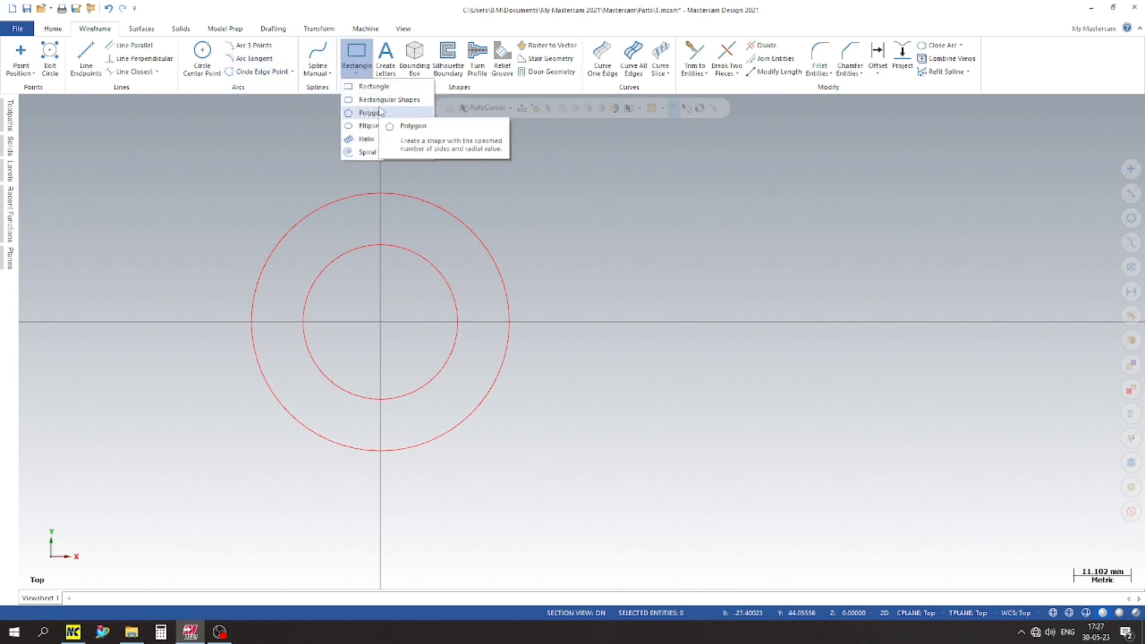
pyautogui.click(382, 100)
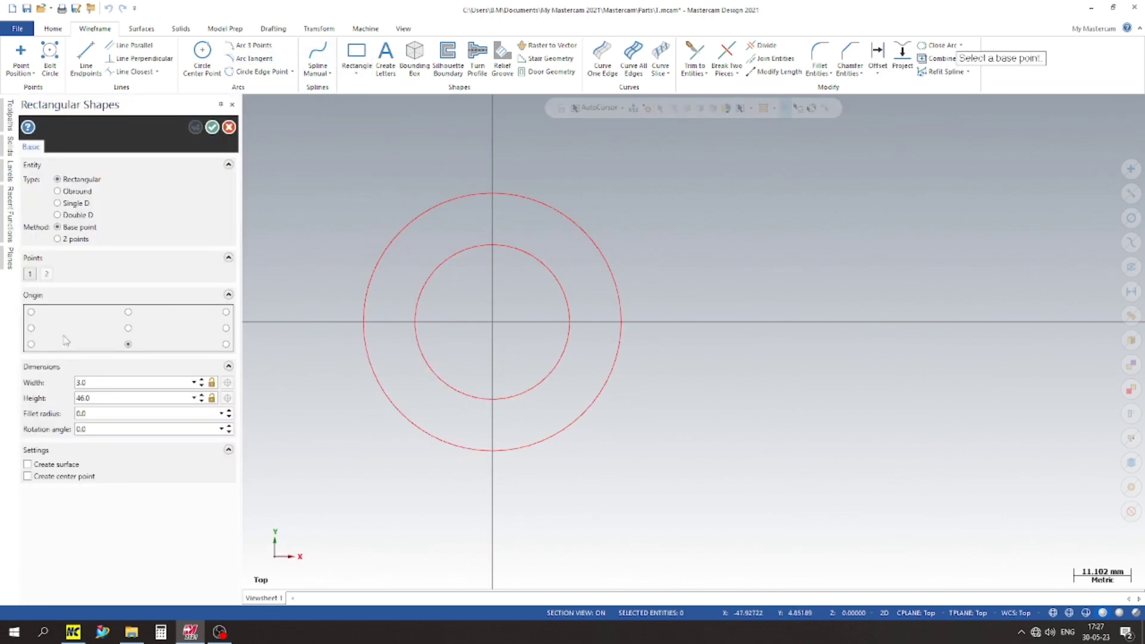
pyautogui.click(31, 328)
pyautogui.click(493, 322)
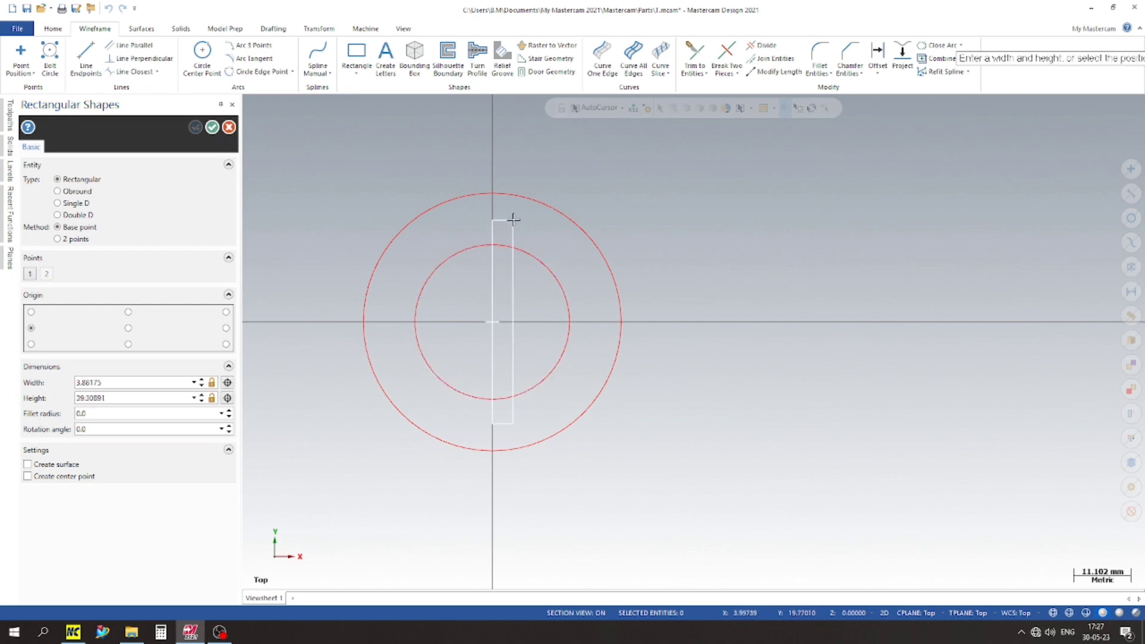
pyautogui.click(857, 214)
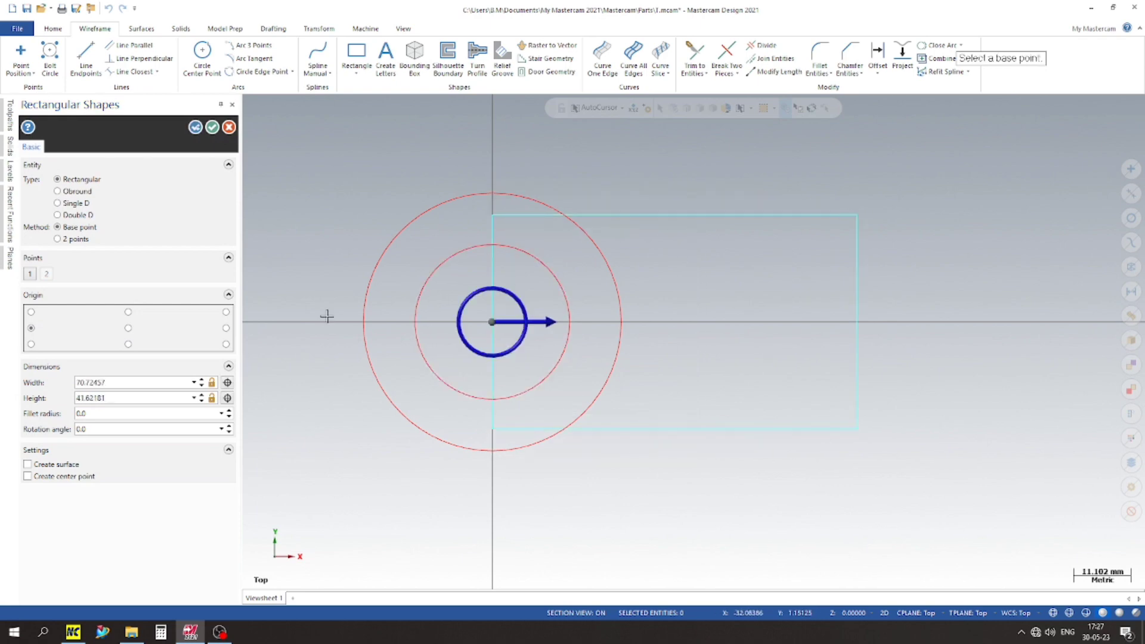
pyautogui.doubleClick(125, 398)
pyautogui.write('50')
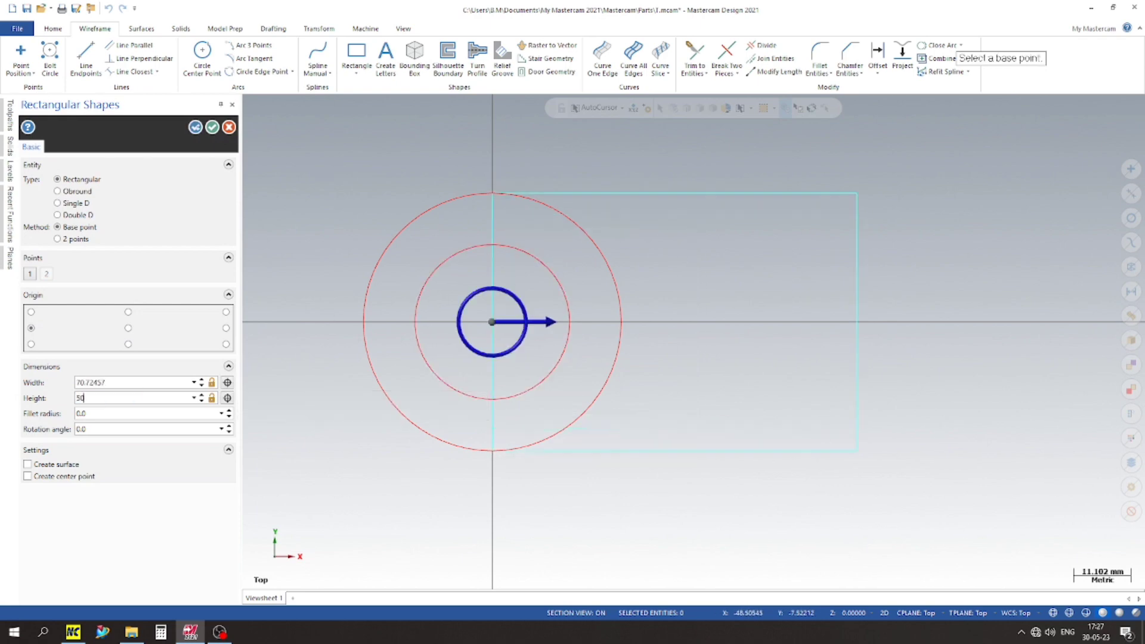
pyautogui.doubleClick(130, 383)
pyautogui.write('72')
pyautogui.press('Return')
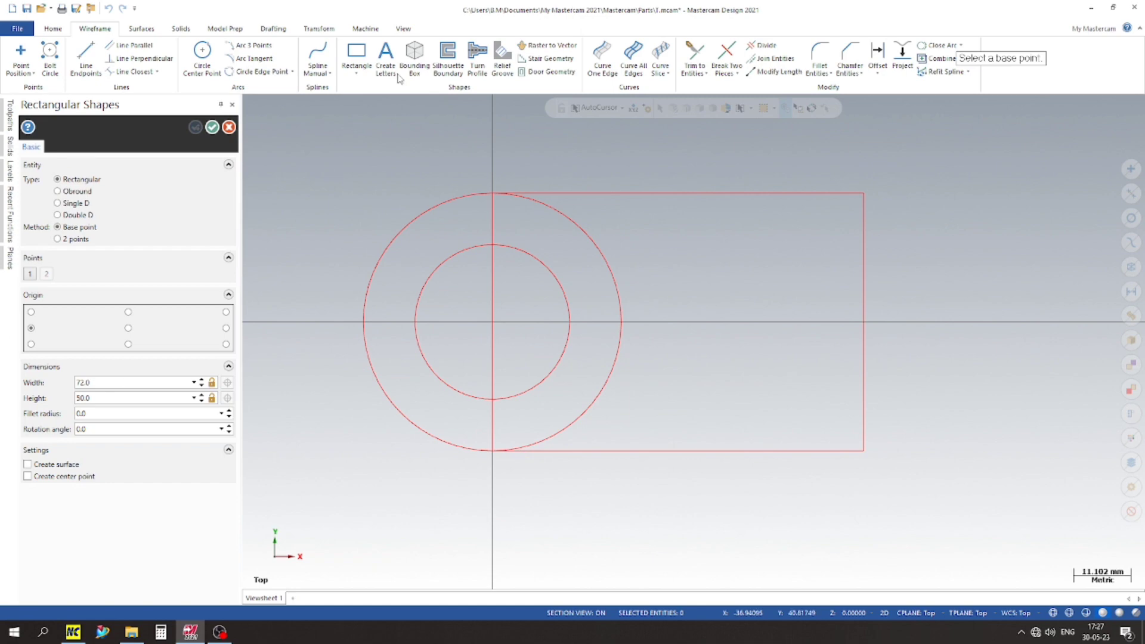
pyautogui.click(212, 127)
# Step: Switch the wireframe to the isometric view
pyautogui.scroll(2, 360, 253)
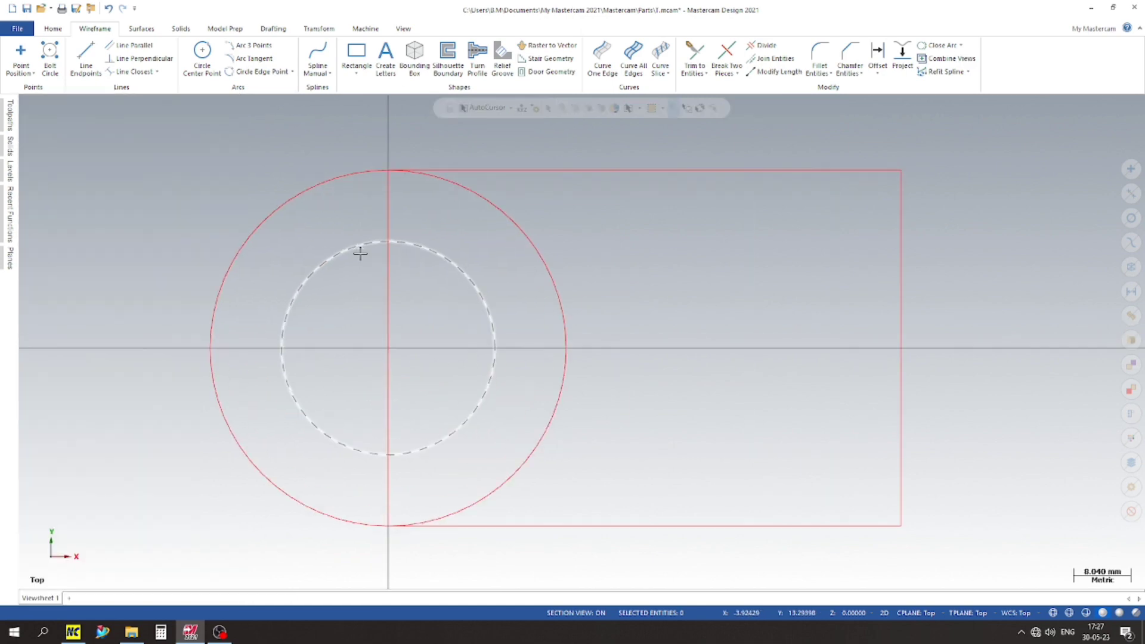
pyautogui.scroll(-2, 361, 253)
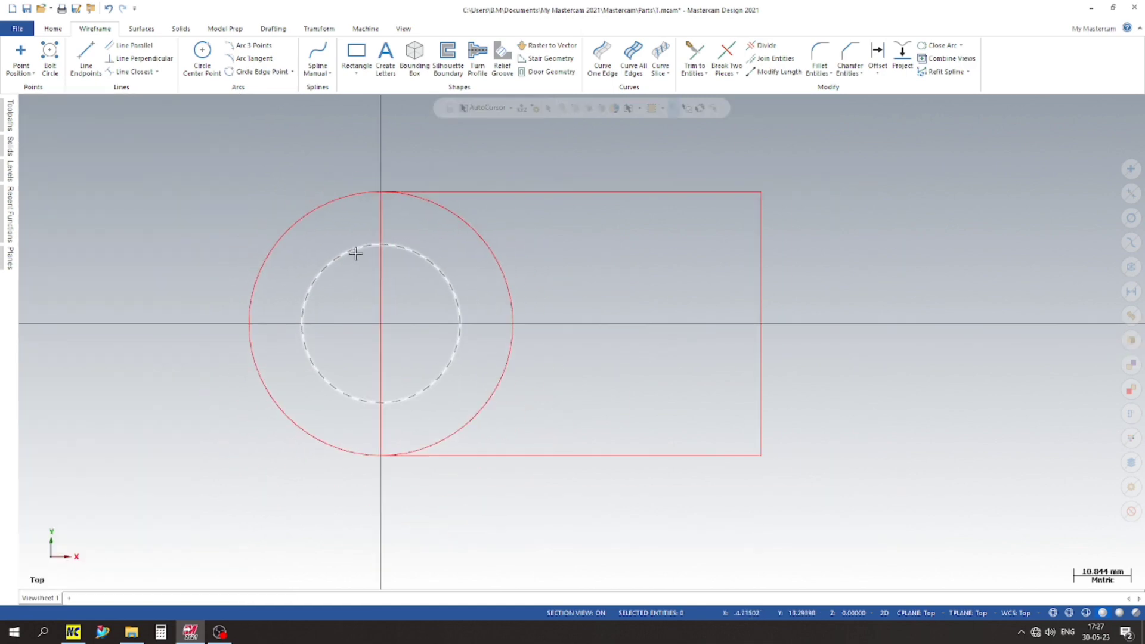
pyautogui.scroll(-4, 442, 305)
pyautogui.scroll(2, 493, 304)
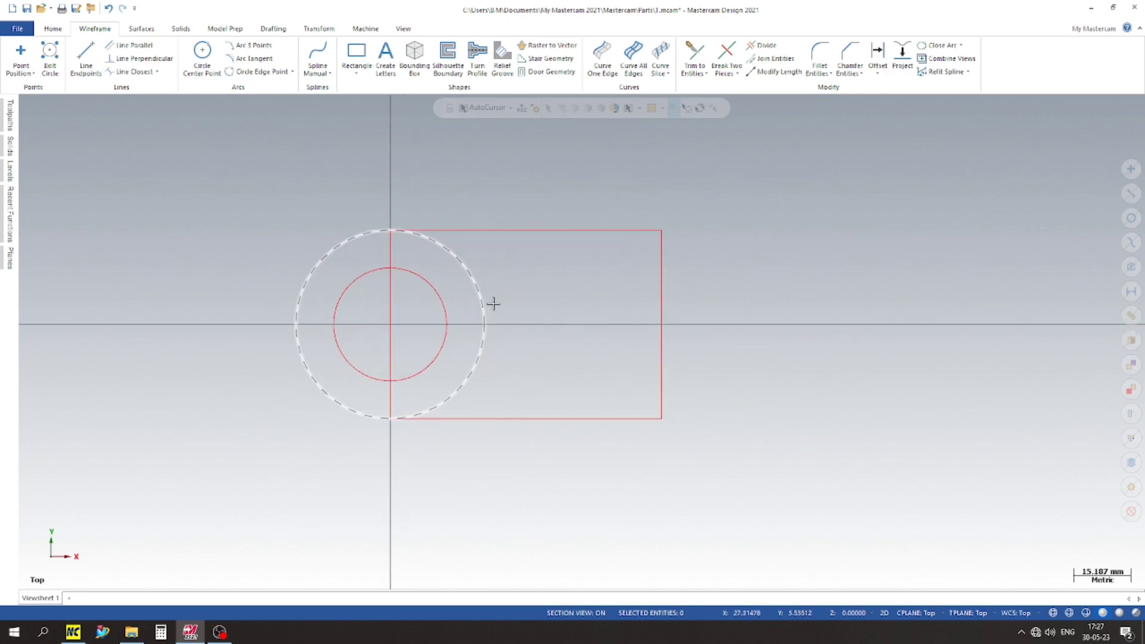
pyautogui.scroll(1, 489, 310)
pyautogui.scroll(-3, 482, 334)
pyautogui.rightClick(705, 240)
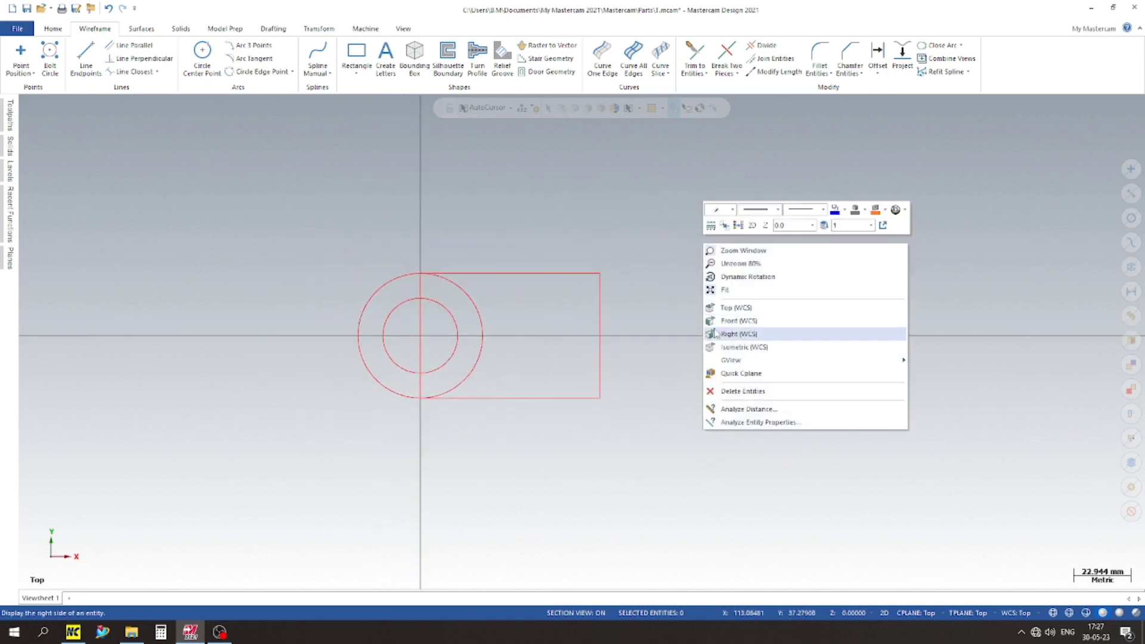
pyautogui.click(735, 347)
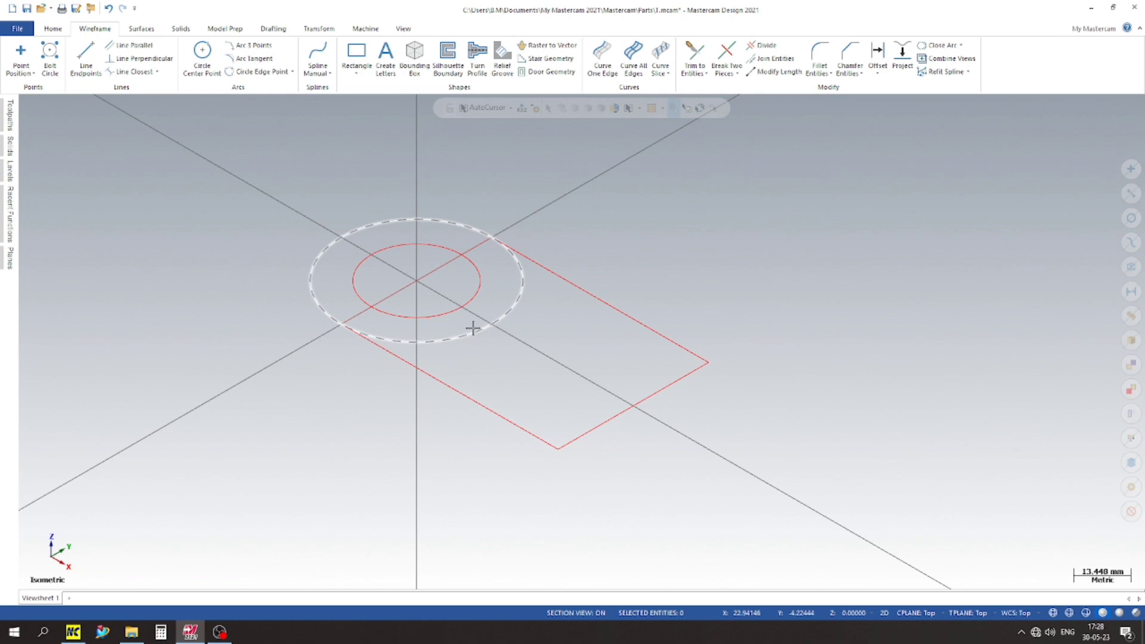
pyautogui.scroll(-1, 473, 328)
# Step: Extrude the outer 50 mm circle as a new solid body, 30 mm in both directions
pyautogui.click(181, 28)
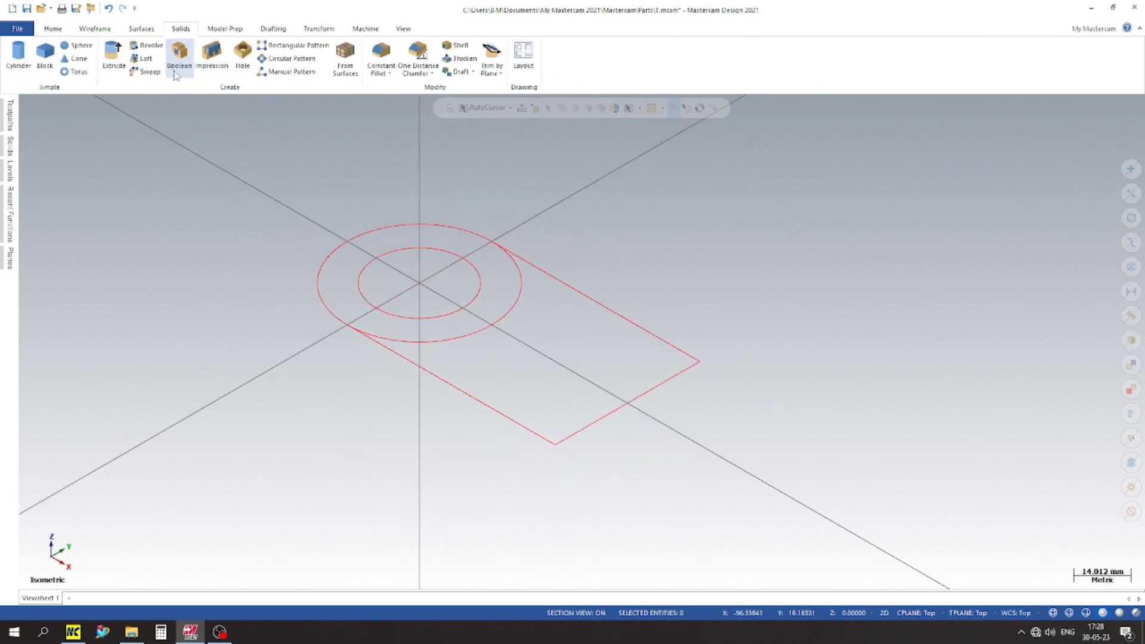
pyautogui.click(113, 57)
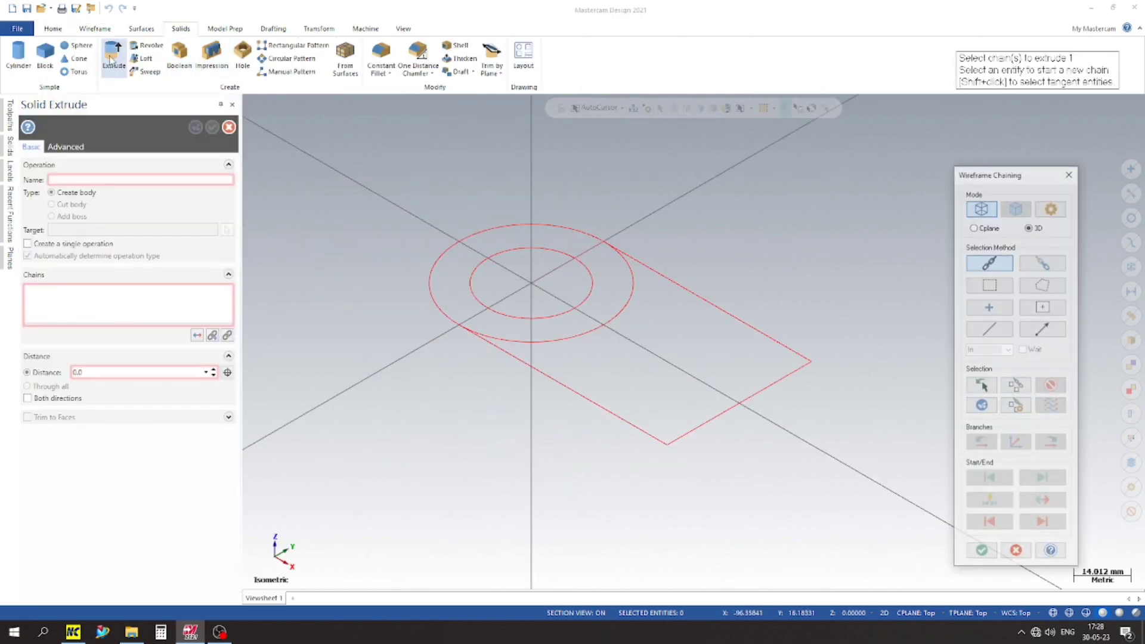
pyautogui.click(457, 236)
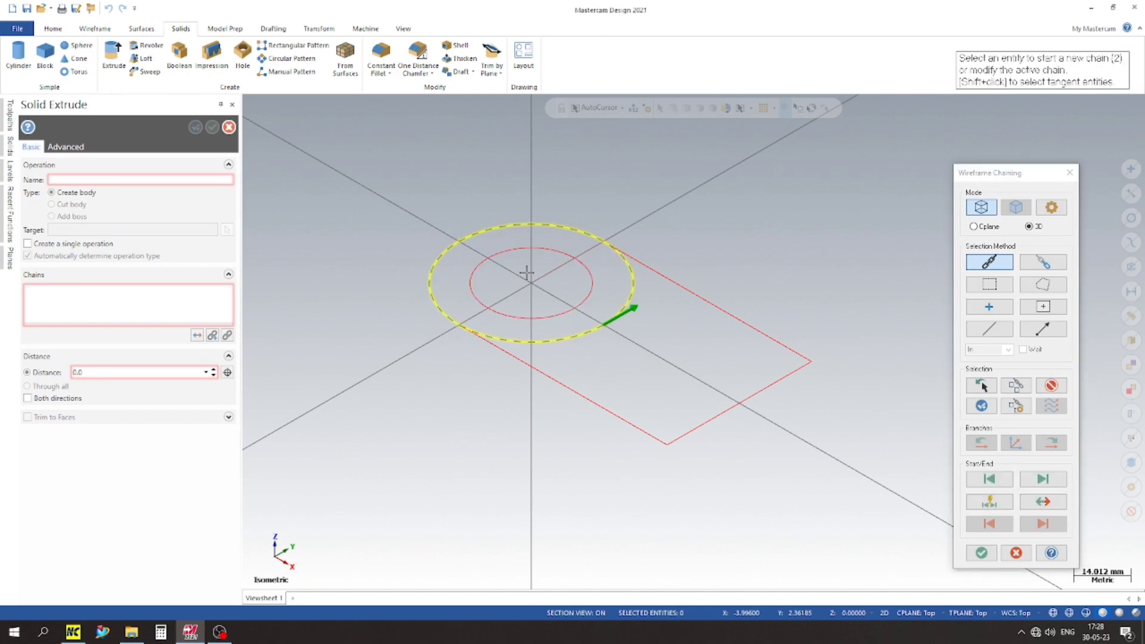
pyautogui.click(982, 553)
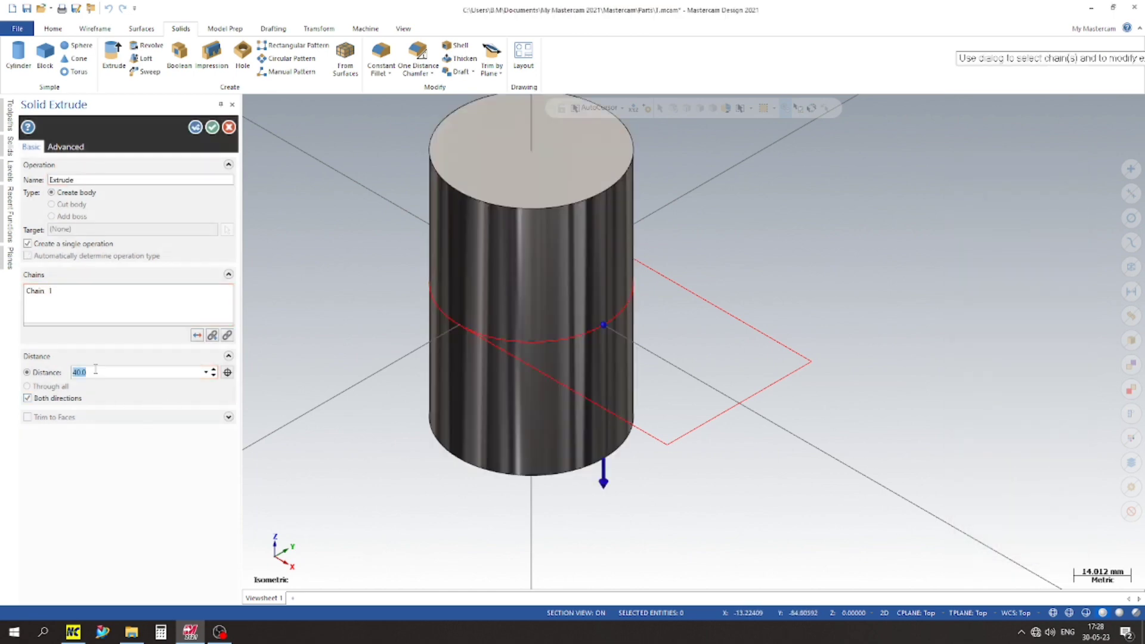
pyautogui.write('30')
pyautogui.press('Return')
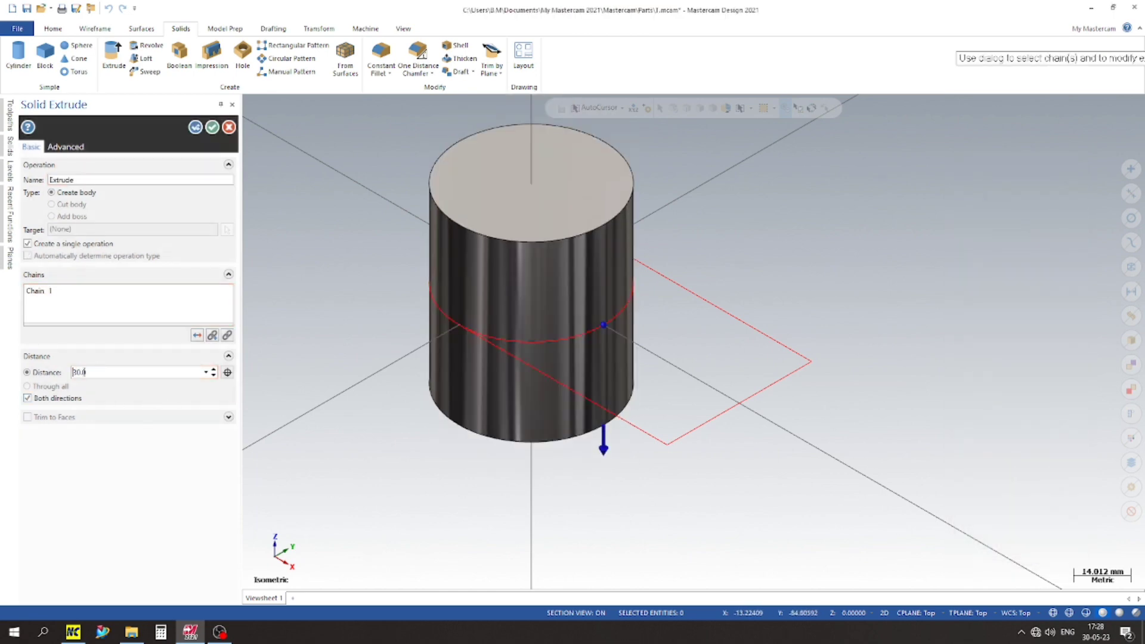
pyautogui.click(27, 398)
pyautogui.click(27, 397)
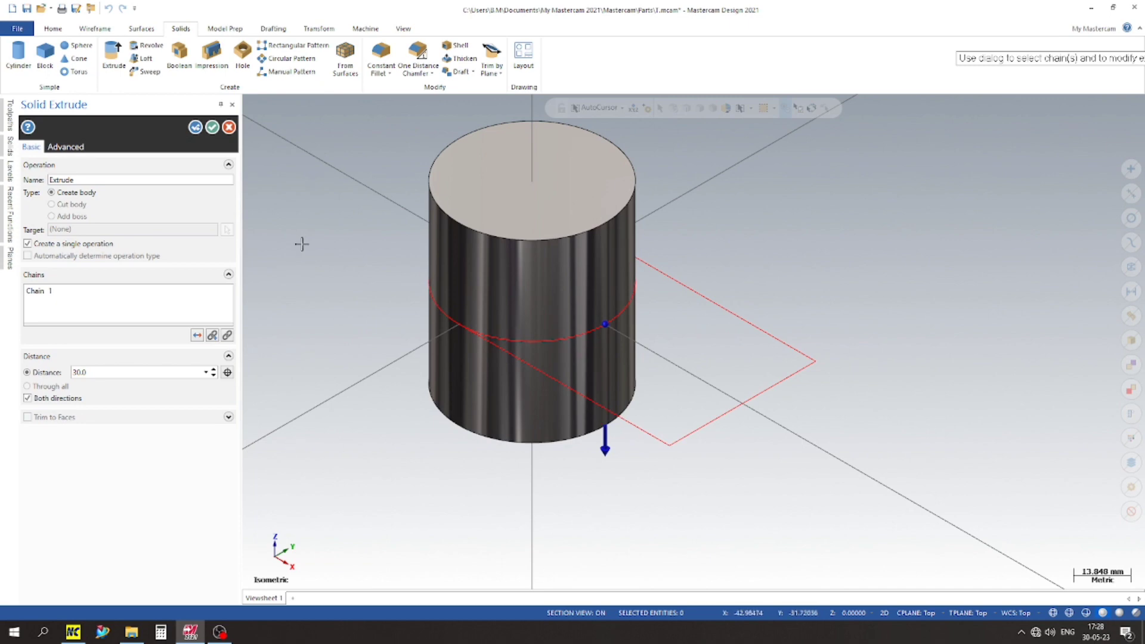
pyautogui.click(211, 129)
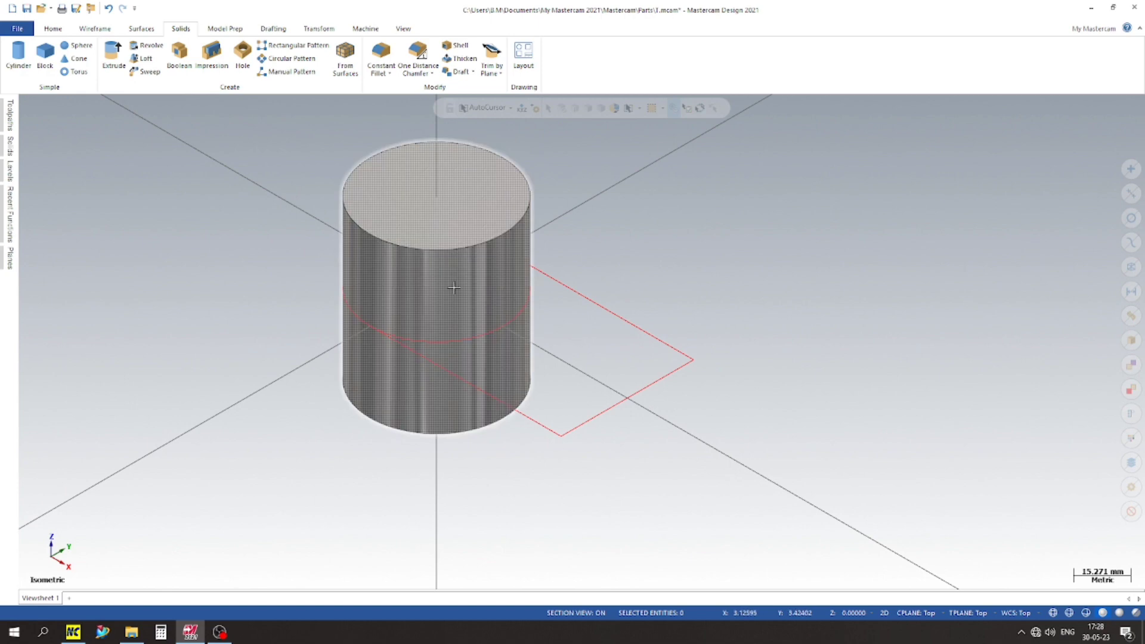
# Step: Extrude the rectangle 25 mm in both directions as an added boss on the cylinder
pyautogui.scroll(1, 382, 275)
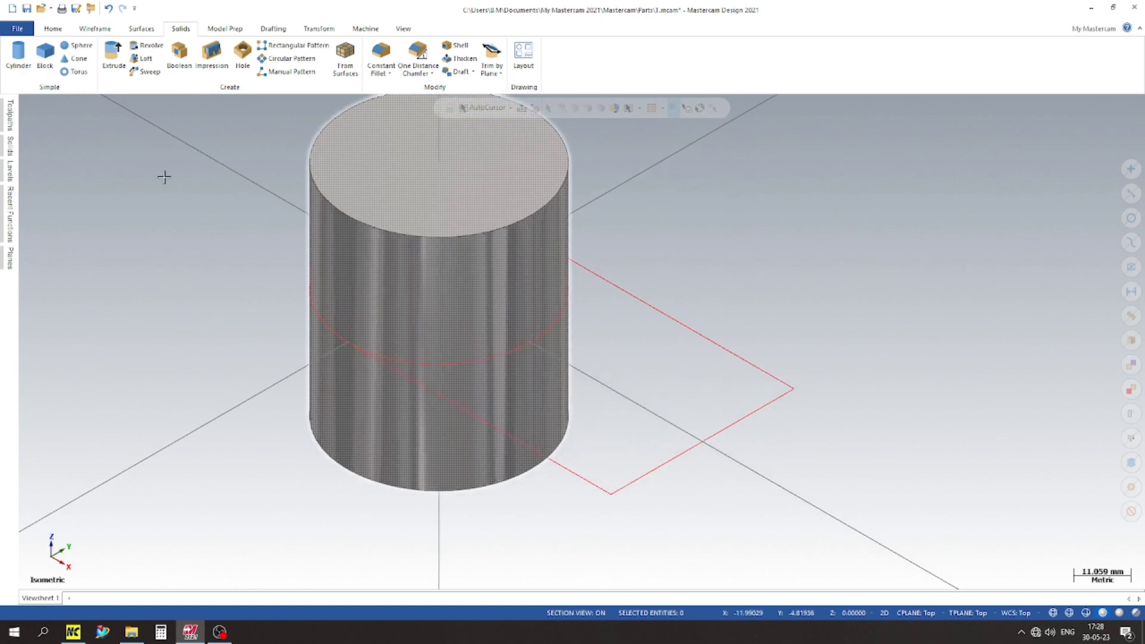
pyautogui.scroll(-1, 151, 198)
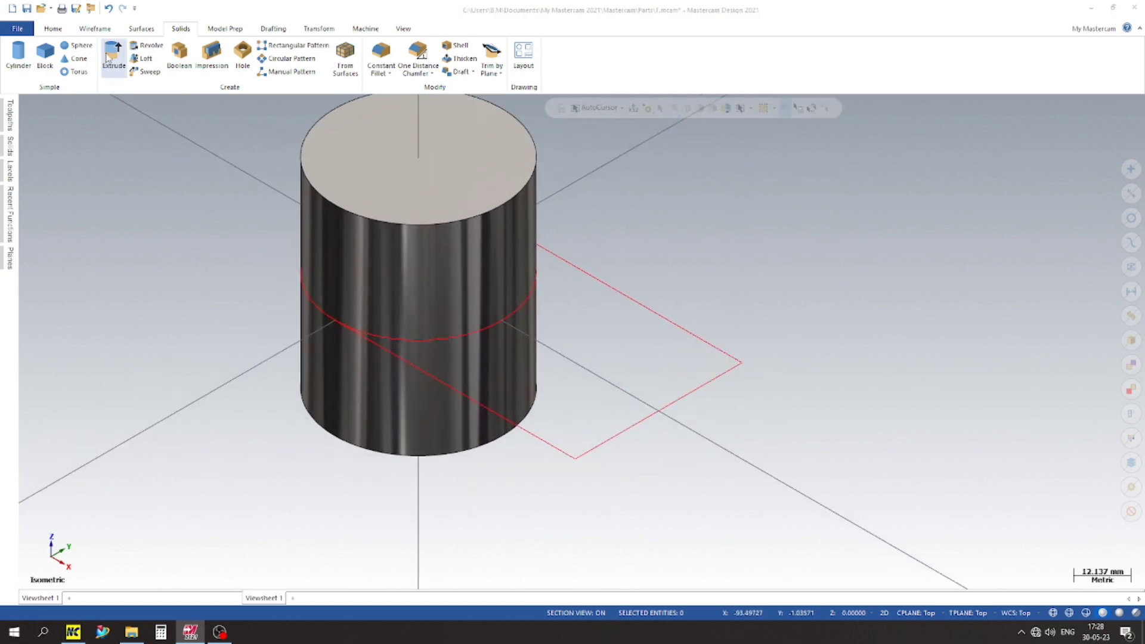
pyautogui.click(112, 54)
pyautogui.click(728, 434)
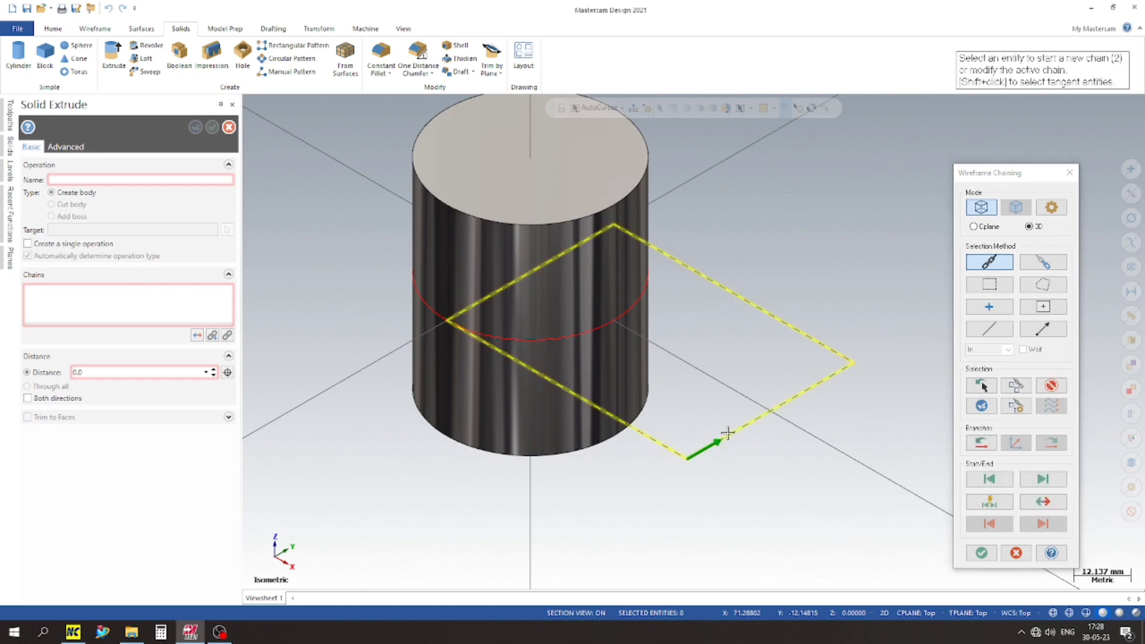
pyautogui.click(981, 553)
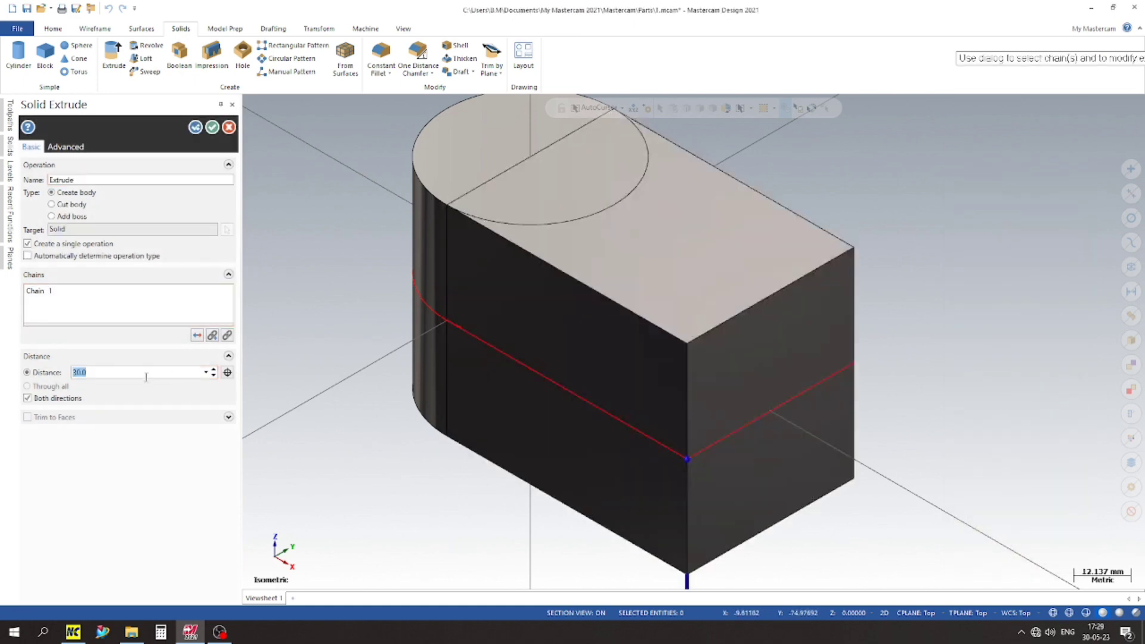
pyautogui.press('Return')
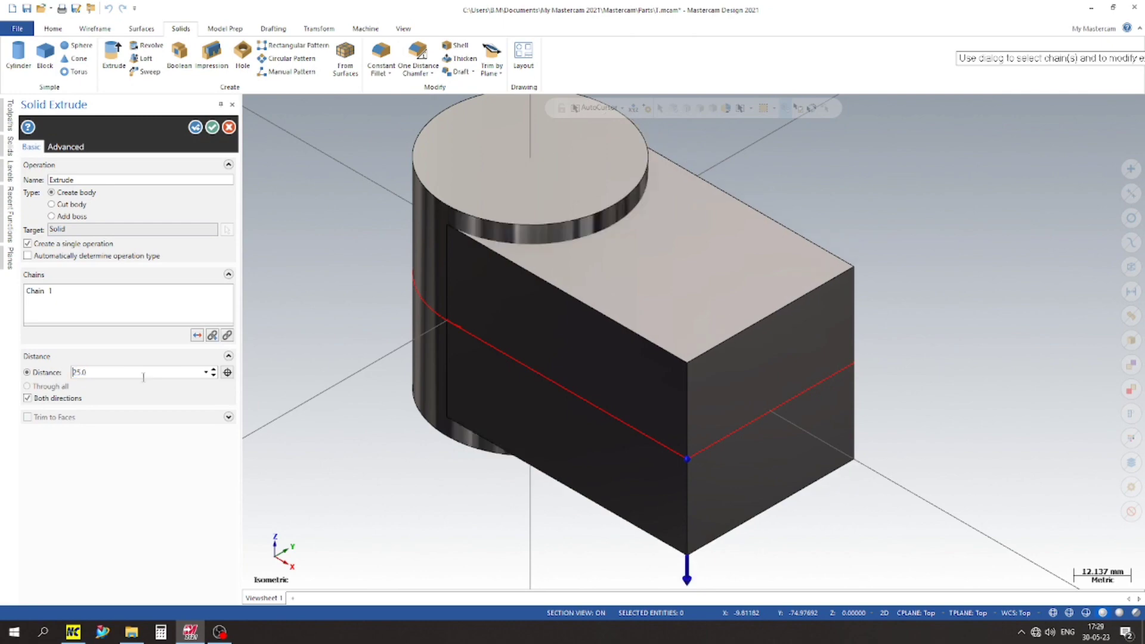
pyautogui.click(66, 218)
pyautogui.click(212, 127)
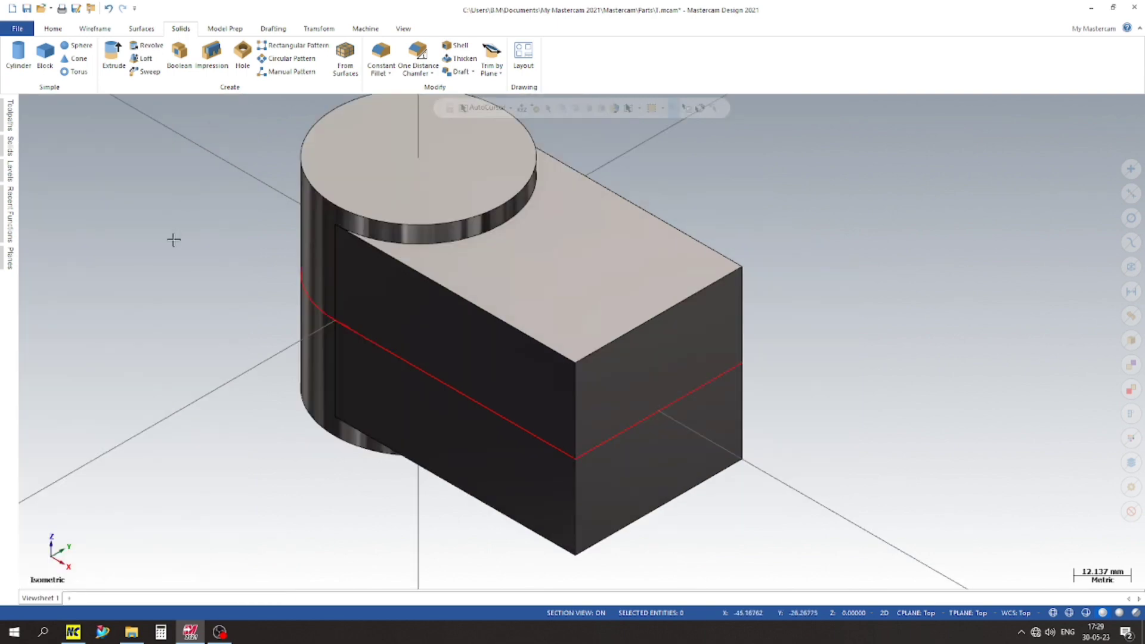
# Step: Set a quick construction plane on the block's flat front side face and switch to the front view
pyautogui.moveTo(174, 238); pyautogui.dragTo(274, 308, button='middle')
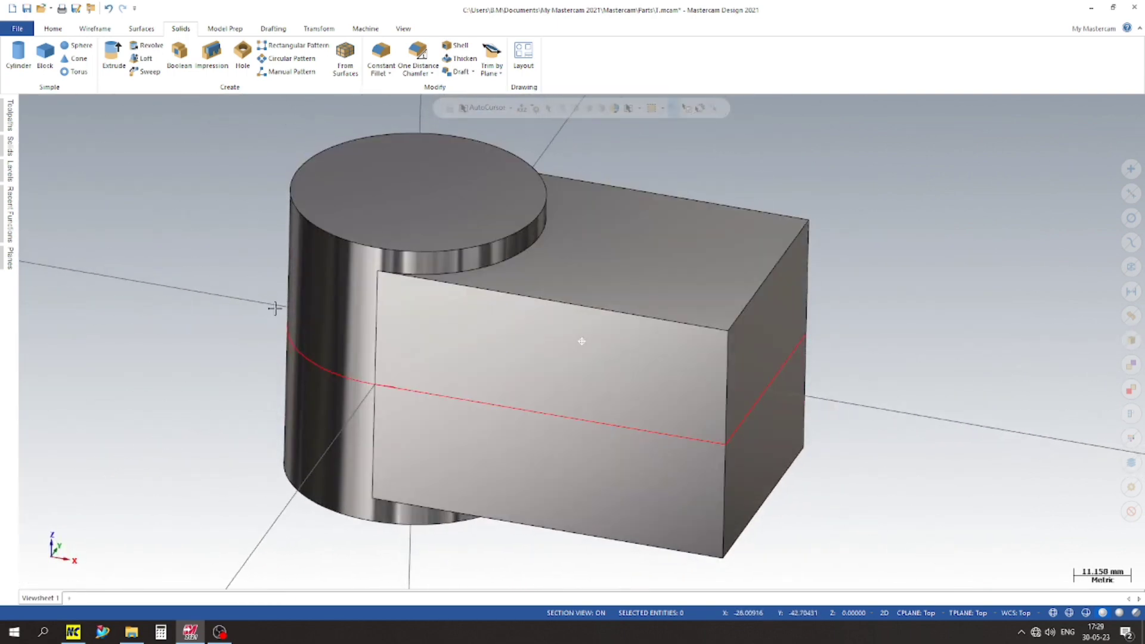
pyautogui.scroll(-2, 210, 313)
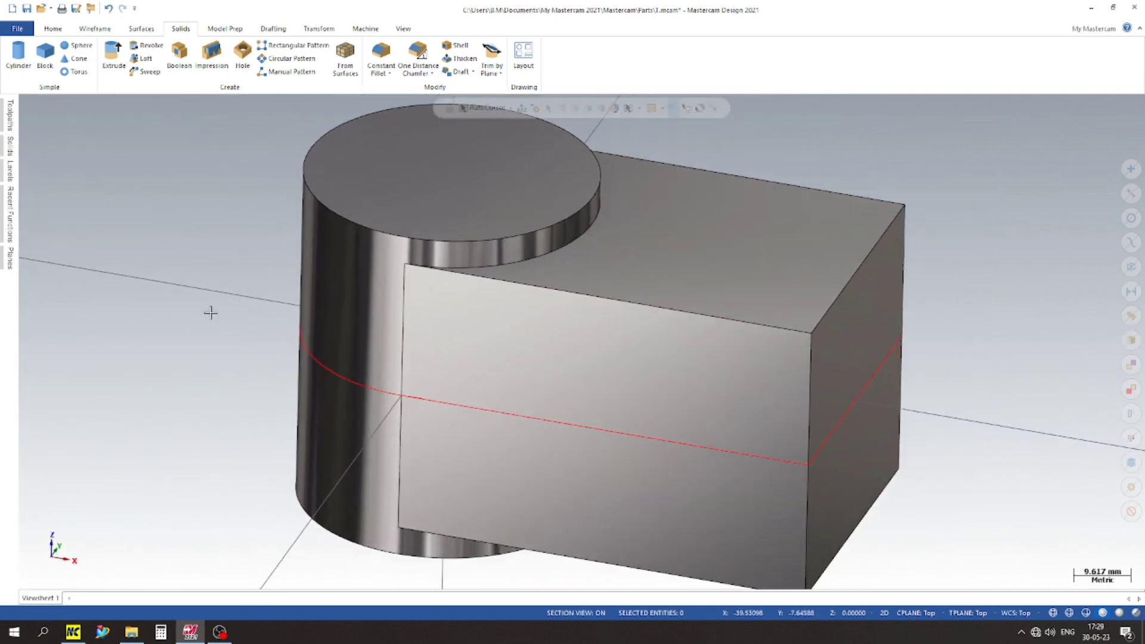
pyautogui.scroll(-3, 210, 312)
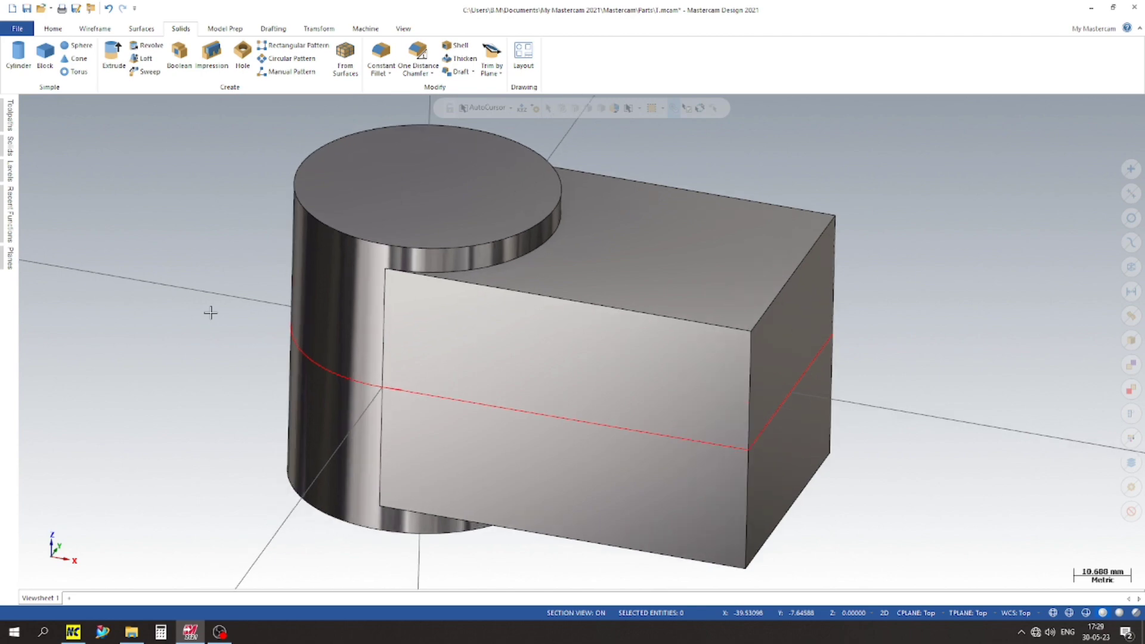
pyautogui.rightClick(151, 250)
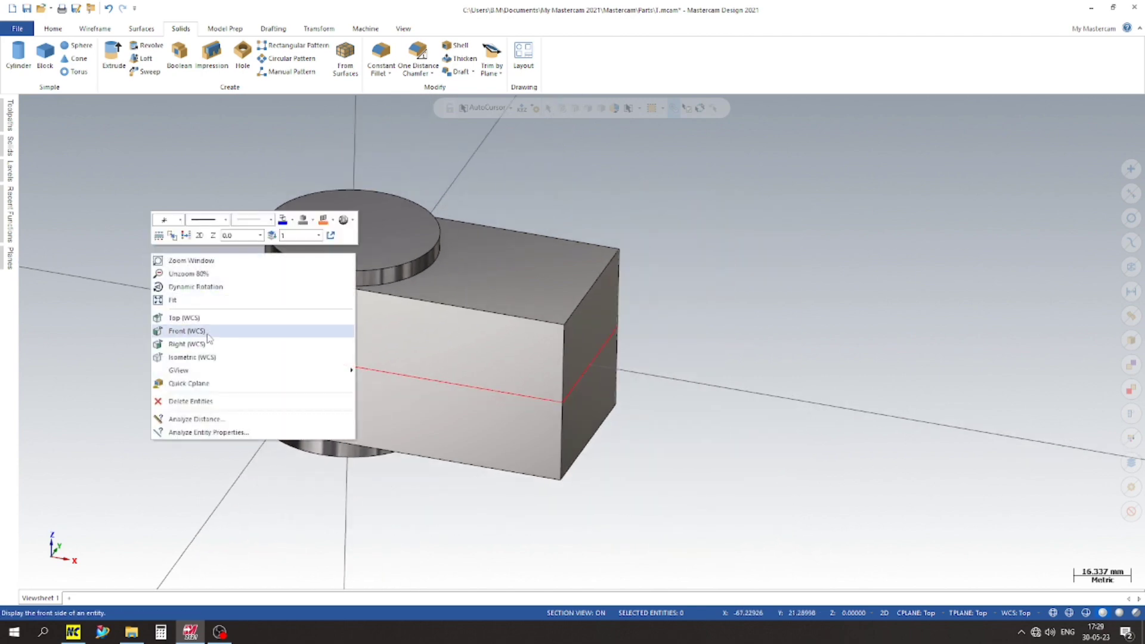
pyautogui.click(192, 385)
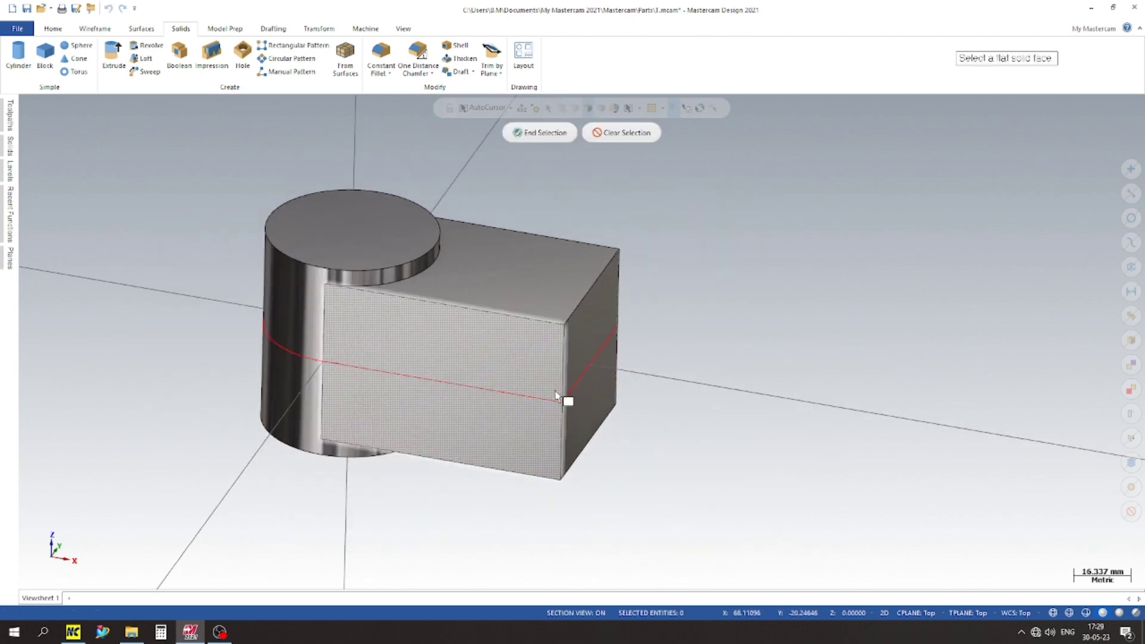
pyautogui.click(534, 340)
pyautogui.rightClick(612, 181)
pyautogui.click(647, 258)
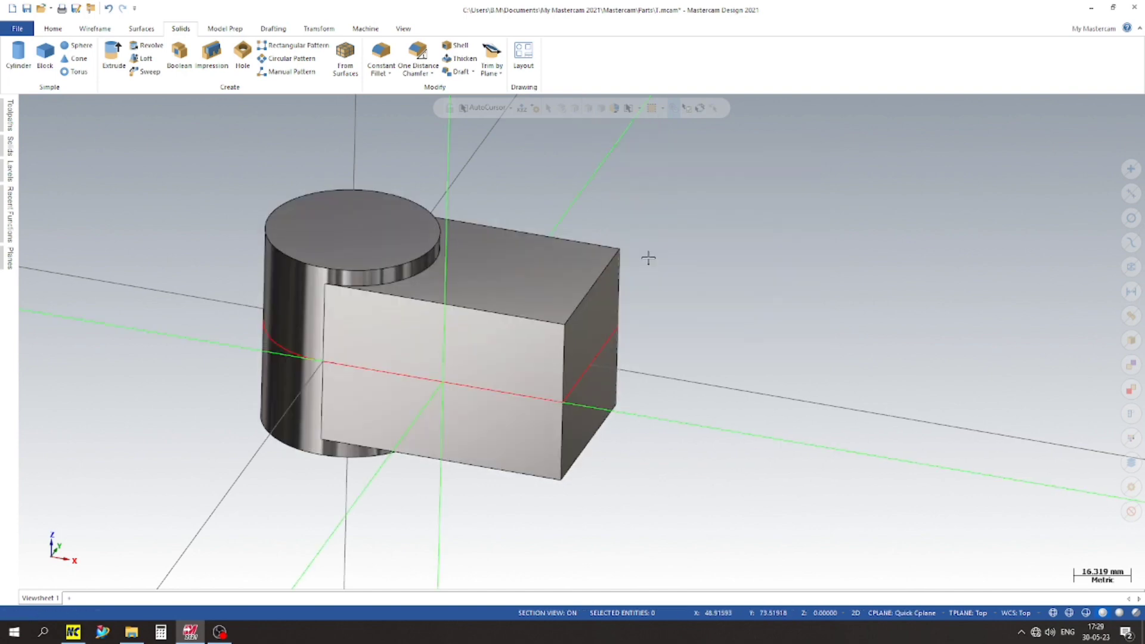
# Step: Draw a 50 mm diameter circle centred at the midpoint of the block's outer vertical edge, reaching the edge's upper corner
pyautogui.click(92, 28)
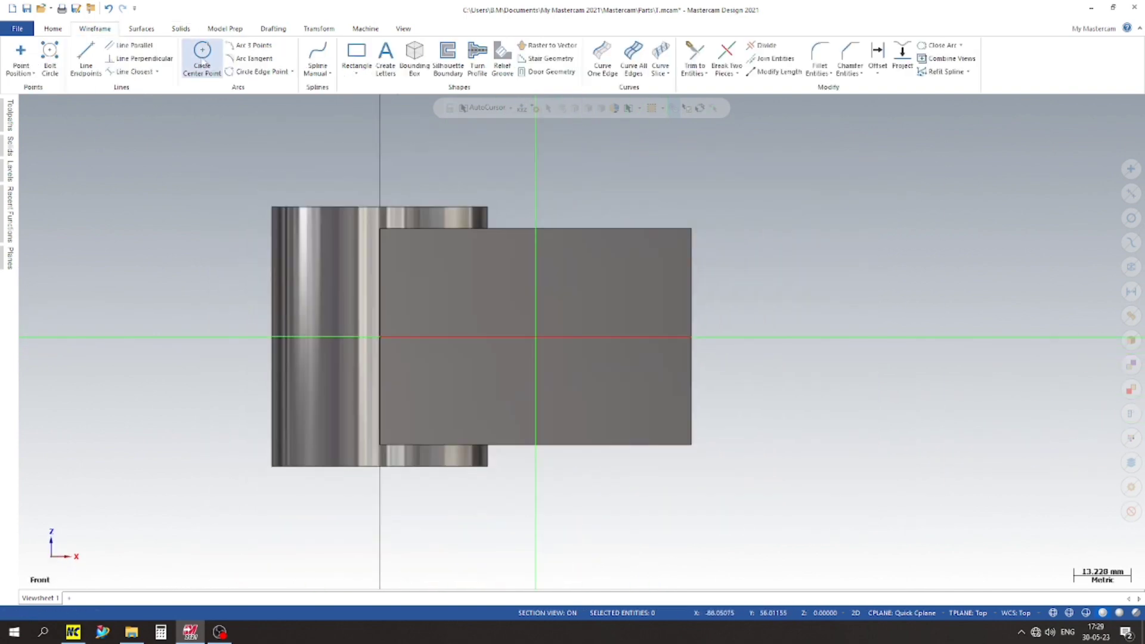
pyautogui.click(203, 55)
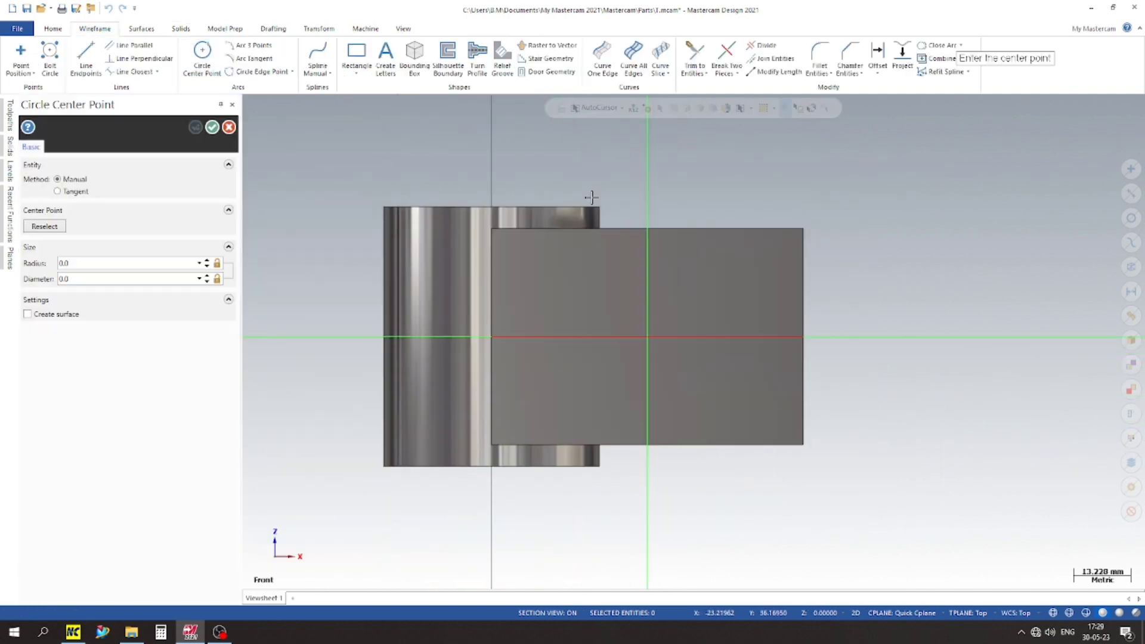
pyautogui.click(802, 338)
pyautogui.click(804, 230)
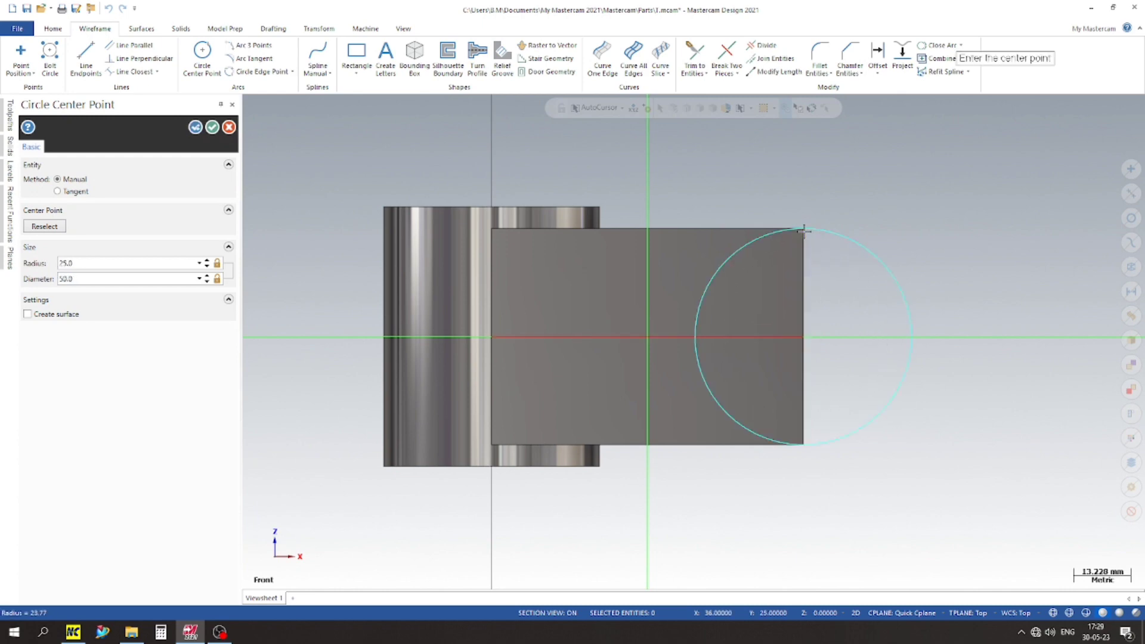
pyautogui.click(196, 128)
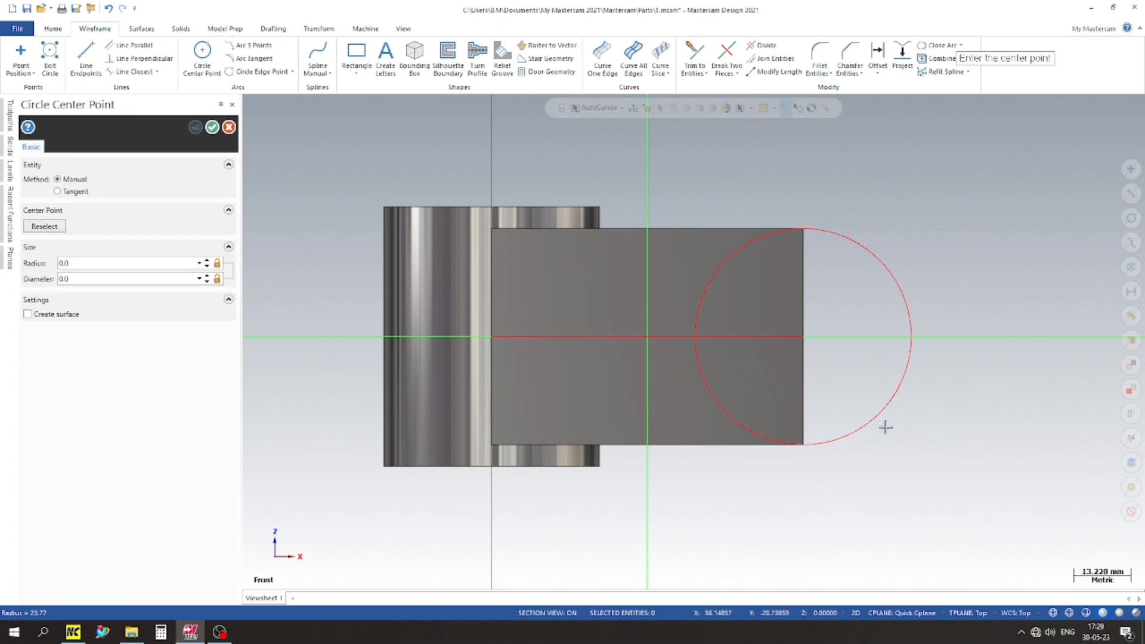
# Step: Add a concentric 18 mm diameter circle at the same centre point
pyautogui.click(803, 337)
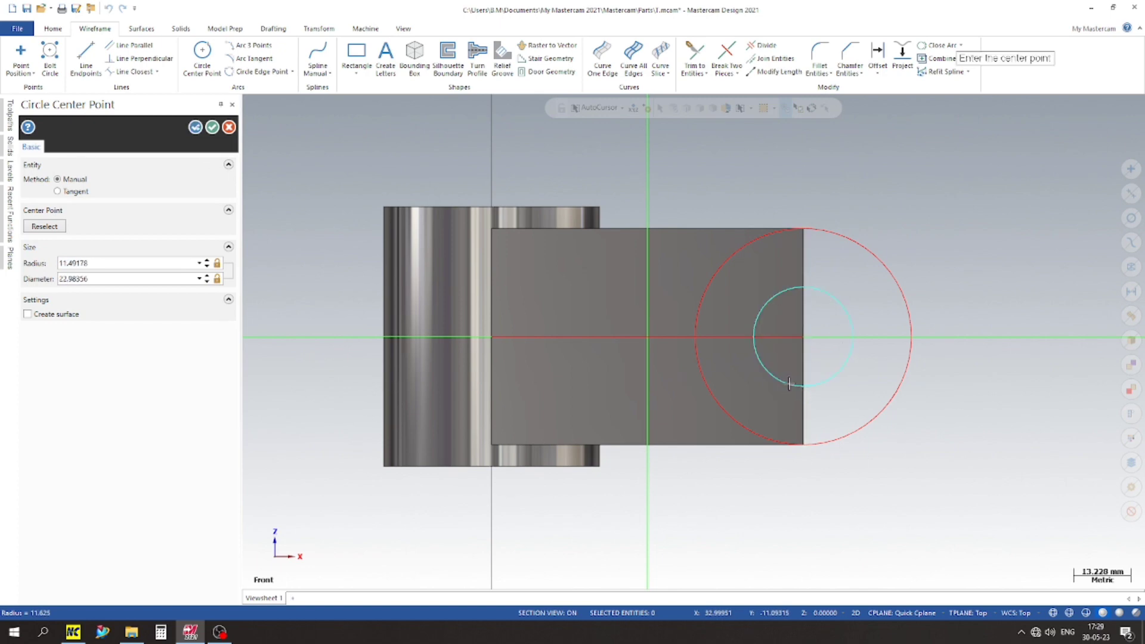
pyautogui.click(114, 279)
pyautogui.write('18')
pyautogui.press('Return')
pyautogui.click(213, 126)
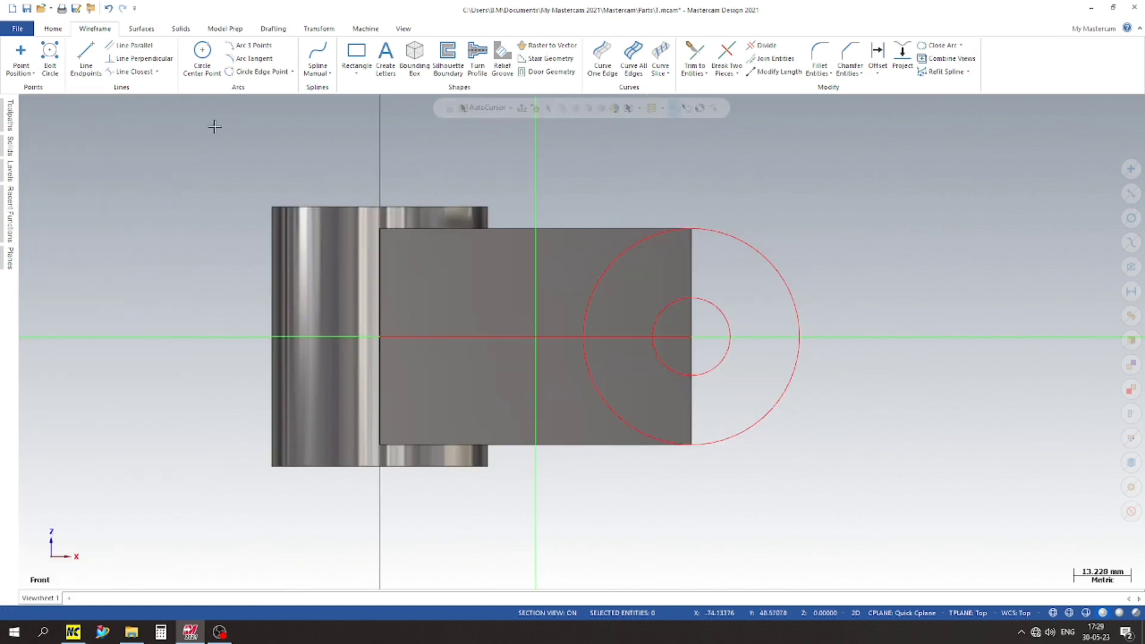
# Step: Extrude the 50 mm circle 50 mm in one direction through the block as an added boss, rounding the block's free end
pyautogui.moveTo(746, 243); pyautogui.dragTo(678, 284, button='middle')
pyautogui.scroll(-6, 361, 437)
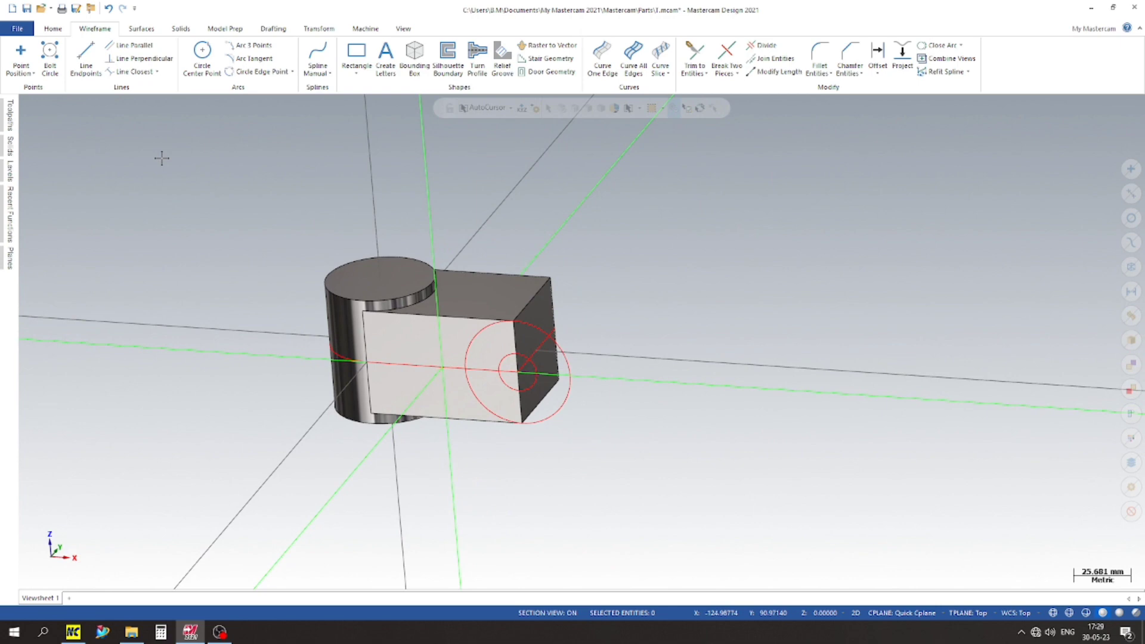
pyautogui.click(181, 29)
pyautogui.click(114, 59)
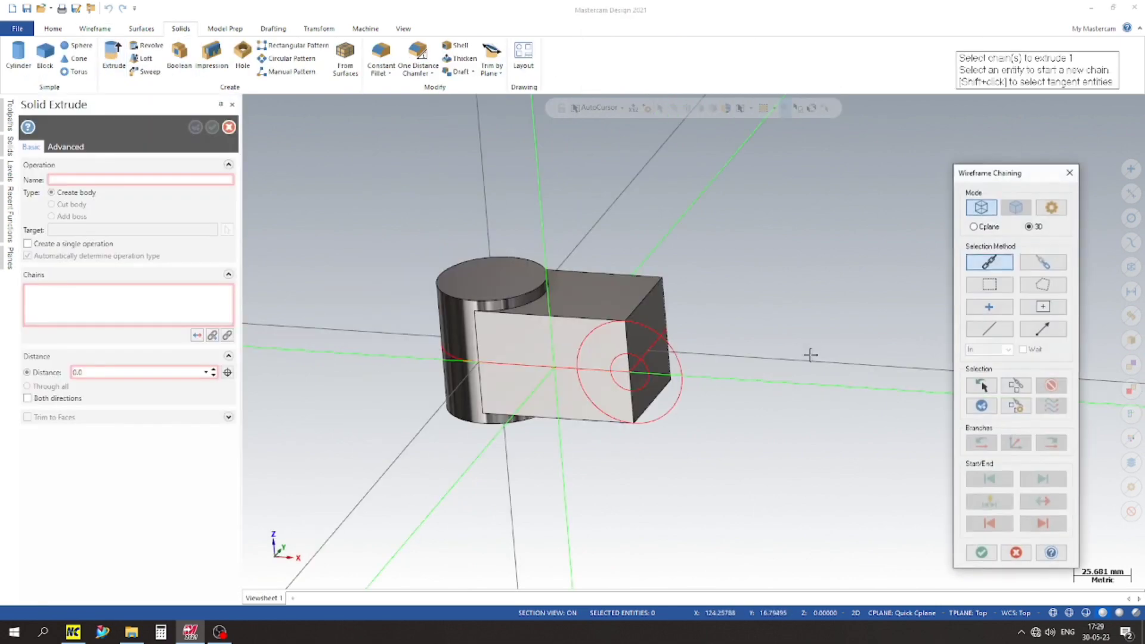
pyautogui.click(681, 358)
pyautogui.click(980, 553)
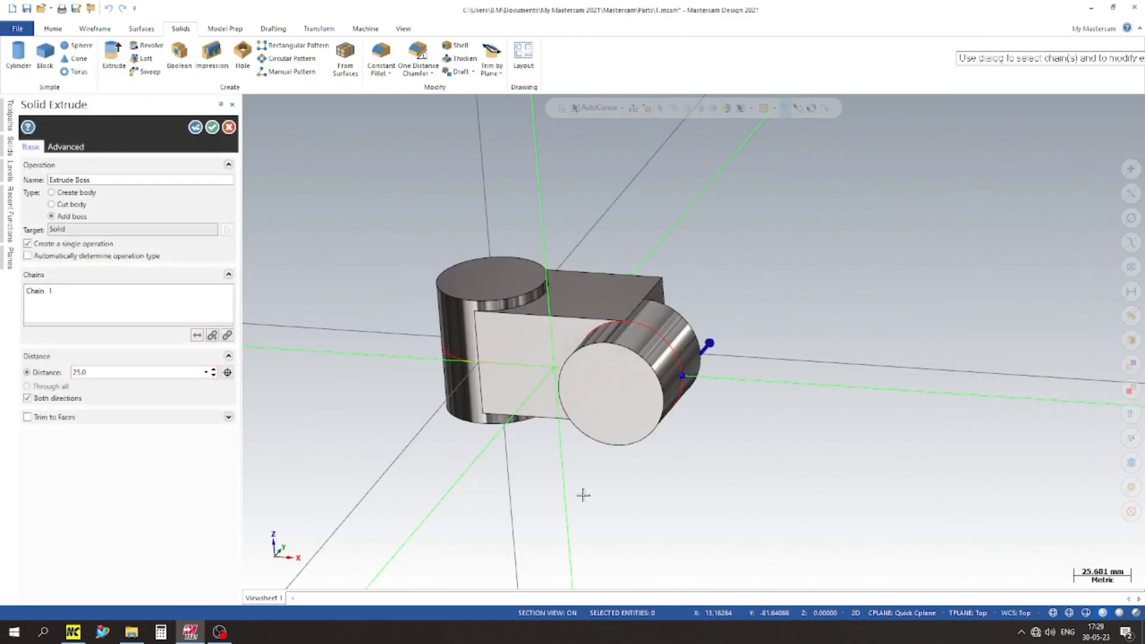
pyautogui.click(52, 399)
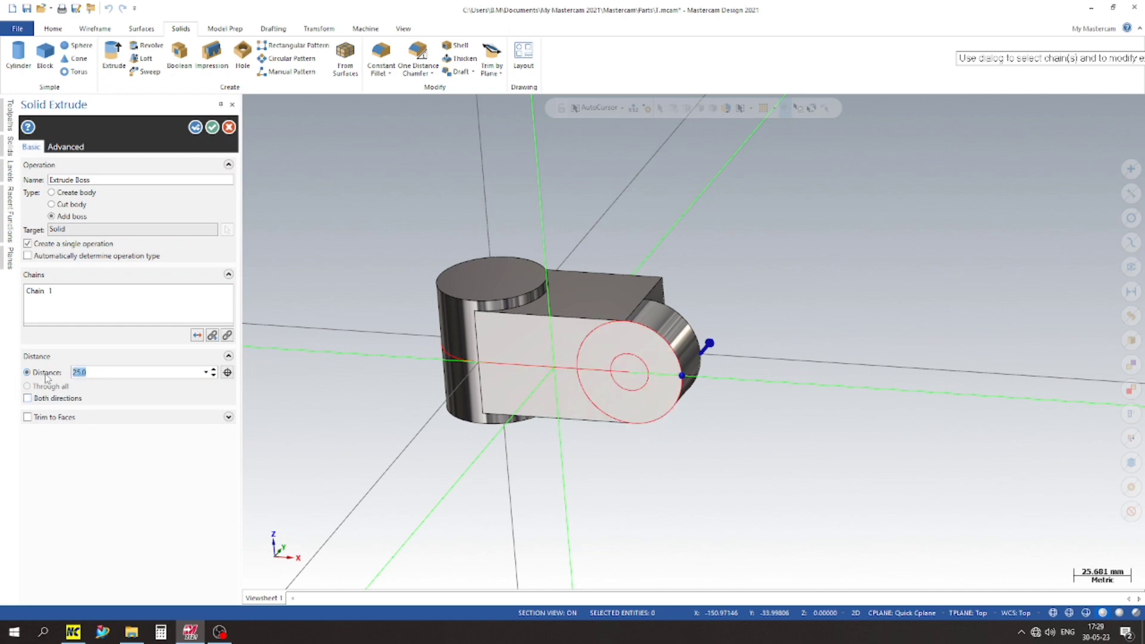
pyautogui.press('Return')
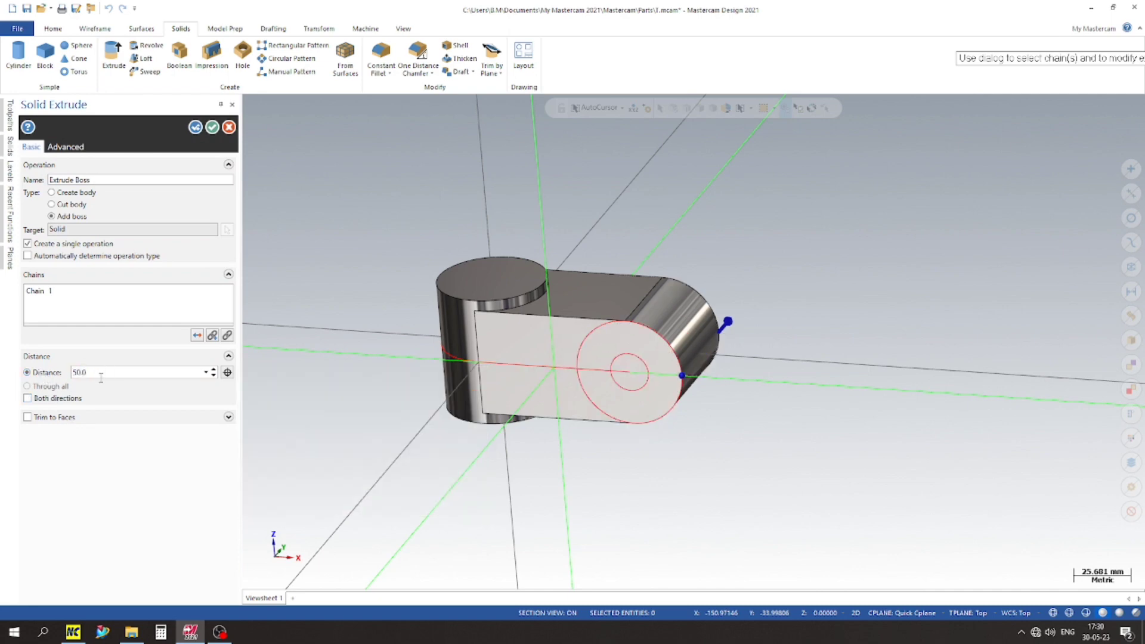
pyautogui.click(70, 207)
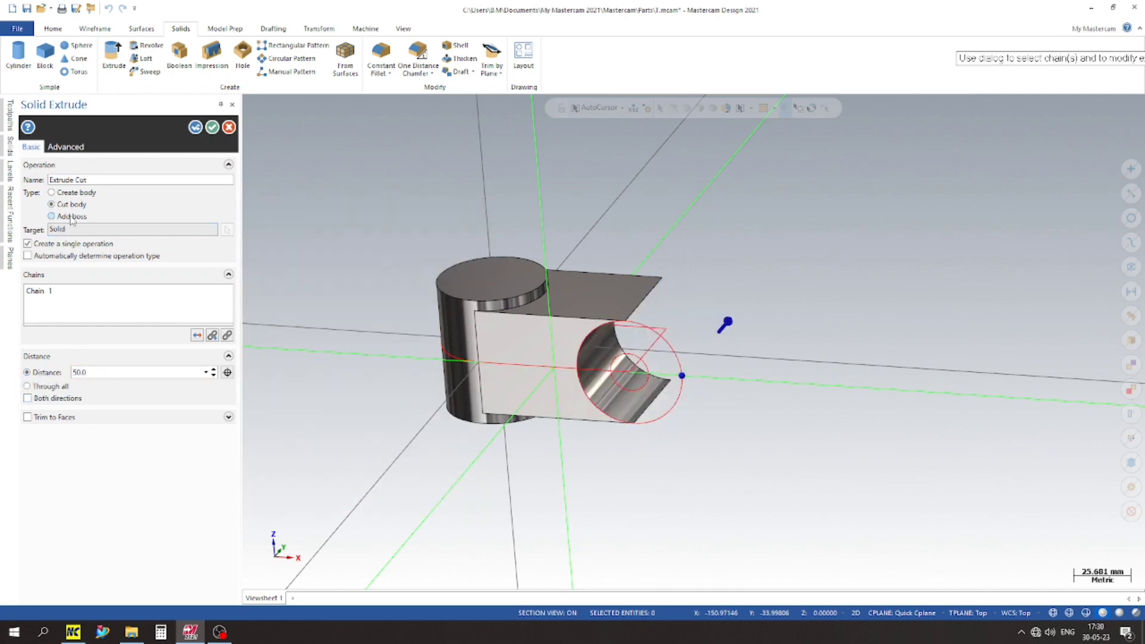
pyautogui.click(70, 216)
pyautogui.scroll(3, 674, 302)
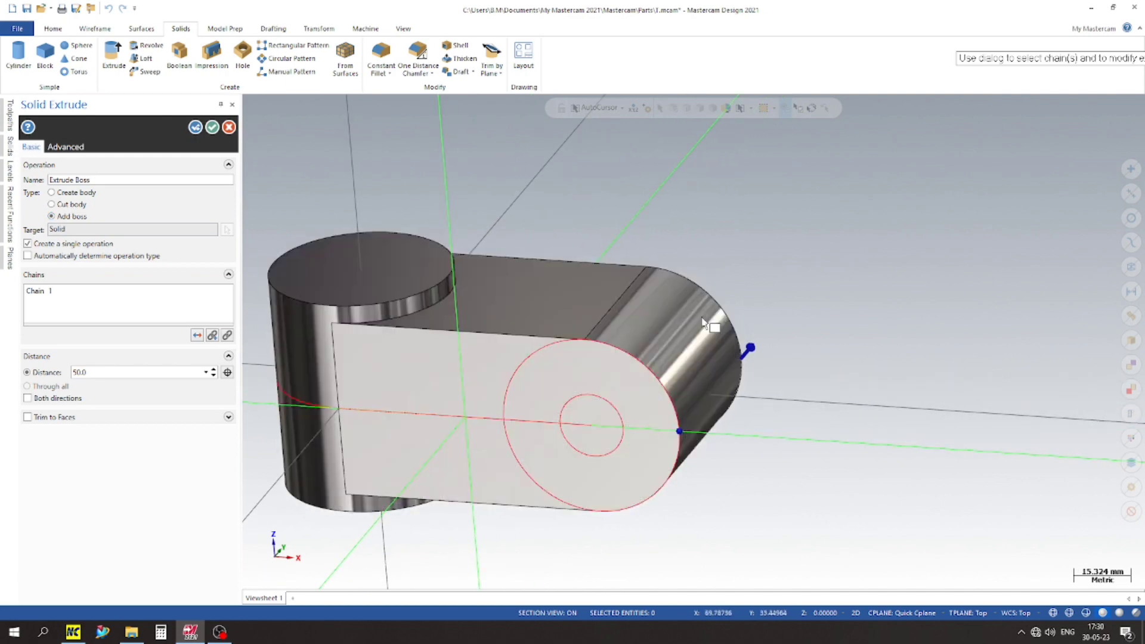
pyautogui.click(199, 127)
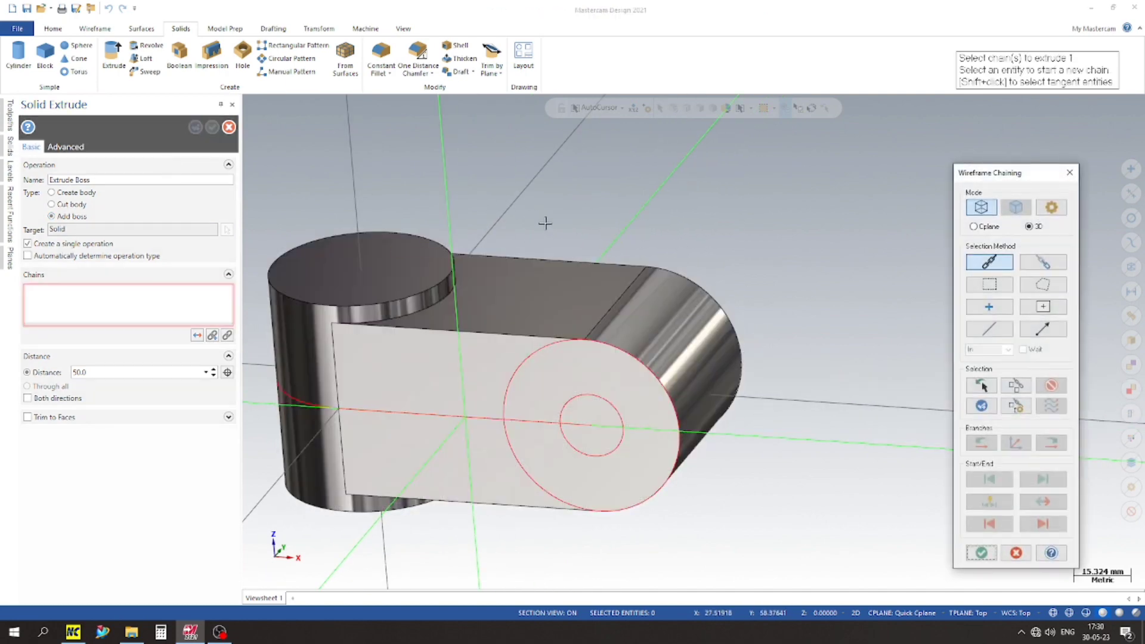
# Step: Extrude the 18 mm circle 50 mm as a body cut to make a hole through the rounded end
pyautogui.click(590, 401)
pyautogui.click(981, 553)
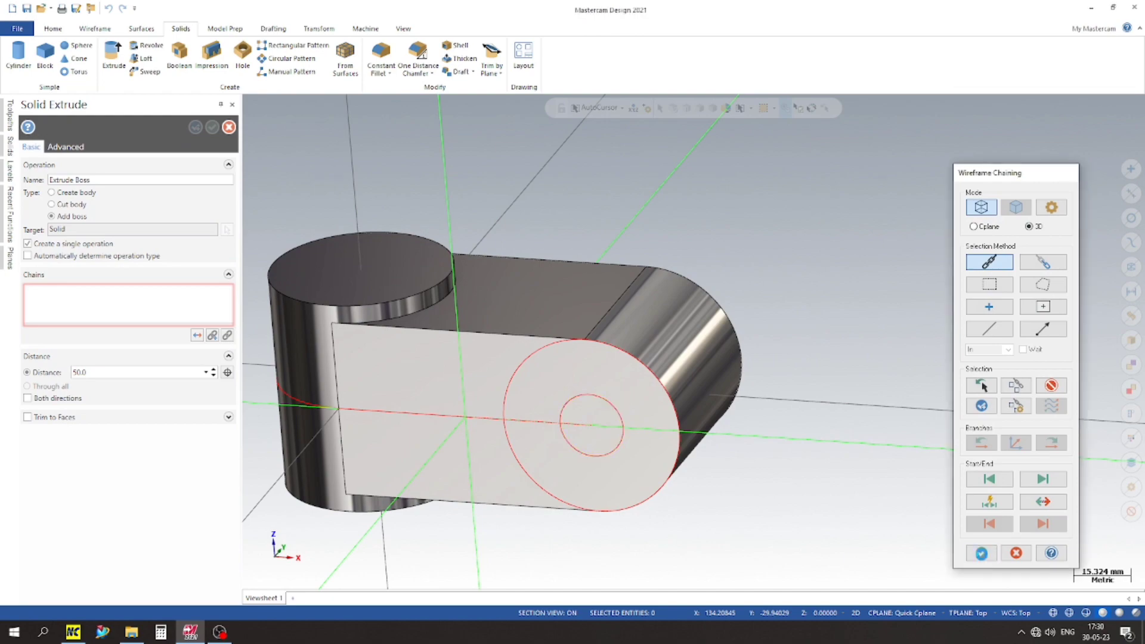
pyautogui.click(60, 205)
pyautogui.scroll(1, 706, 321)
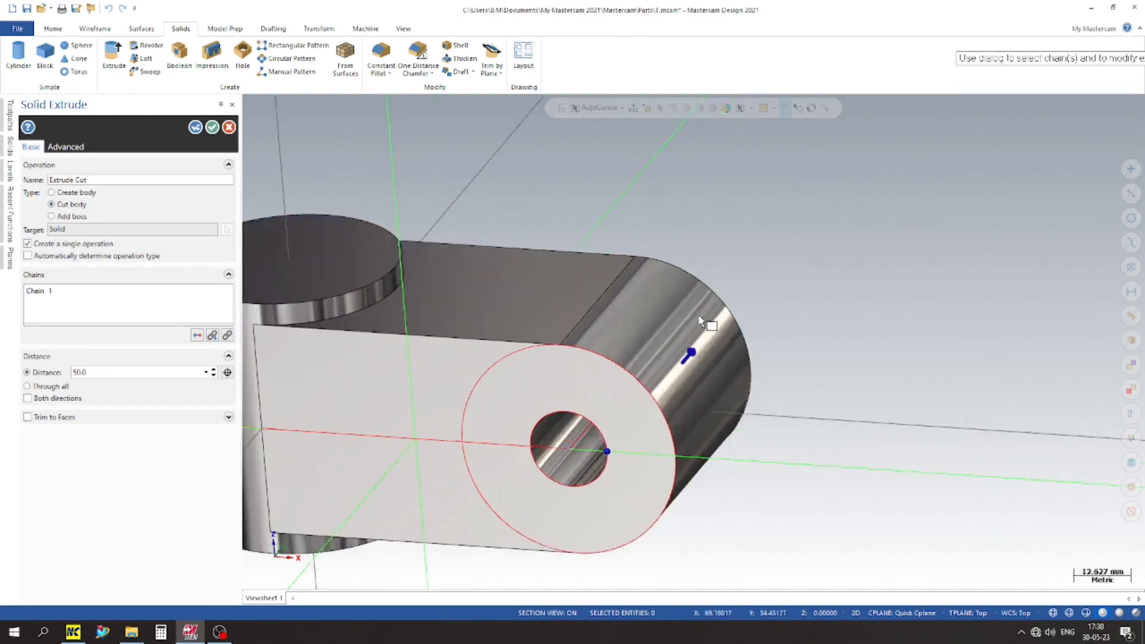
pyautogui.scroll(-1, 701, 346)
pyautogui.moveTo(700, 353); pyautogui.dragTo(665, 331, button='middle')
pyautogui.click(212, 127)
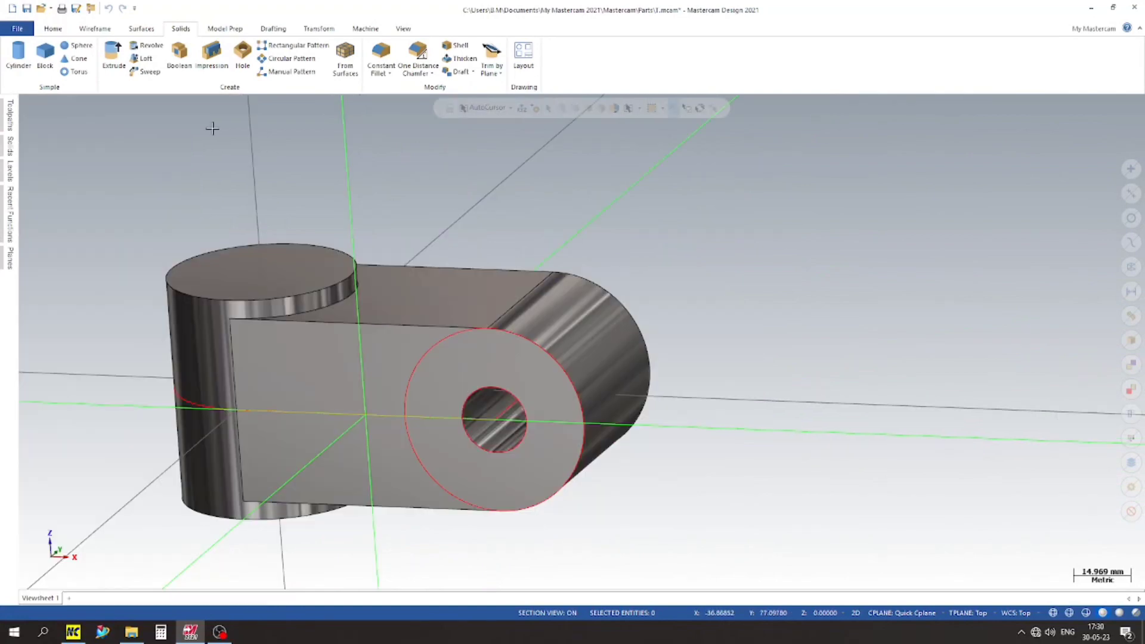
# Step: Switch to the top view and set a quick construction plane on the block's upper flat face
pyautogui.scroll(1, 371, 197)
pyautogui.scroll(-2, 371, 200)
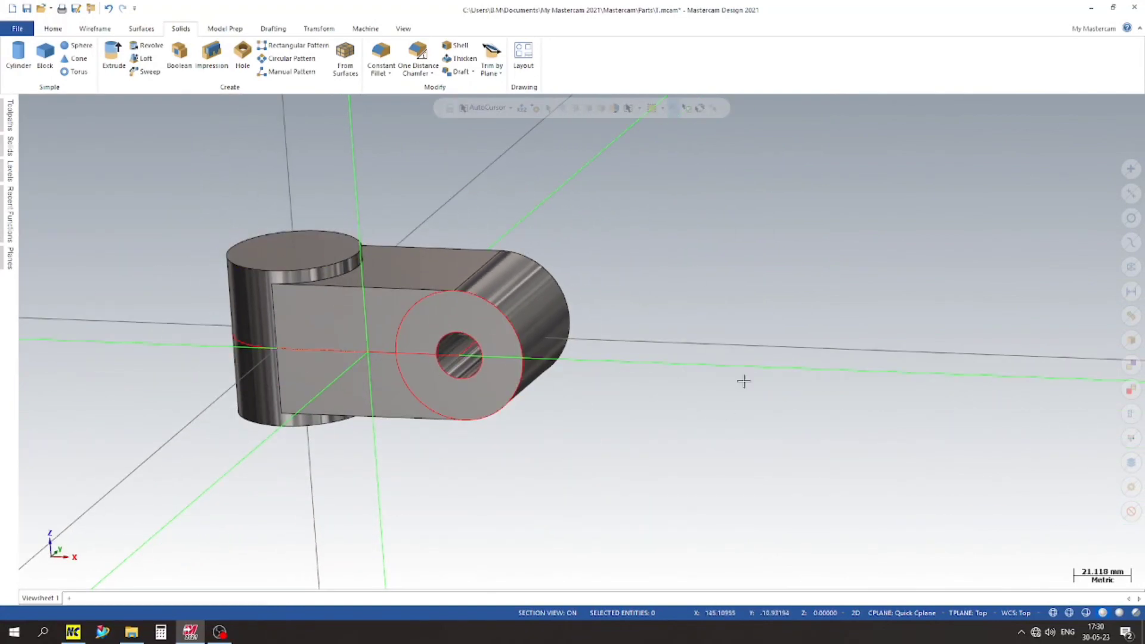
pyautogui.rightClick(653, 245)
pyautogui.click(686, 311)
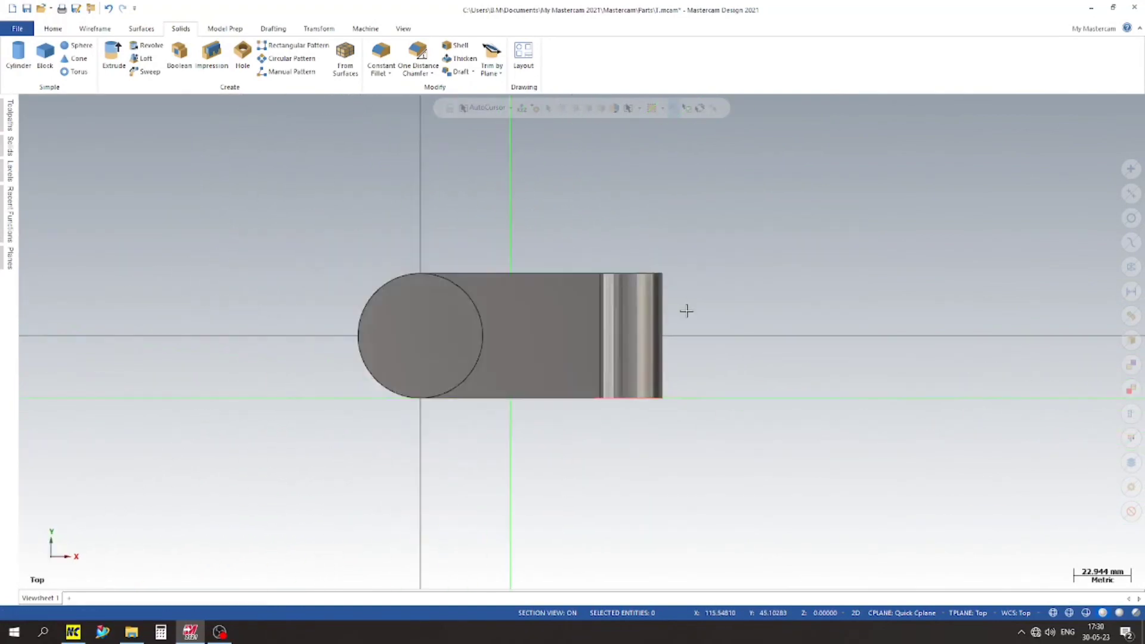
pyautogui.click(854, 610)
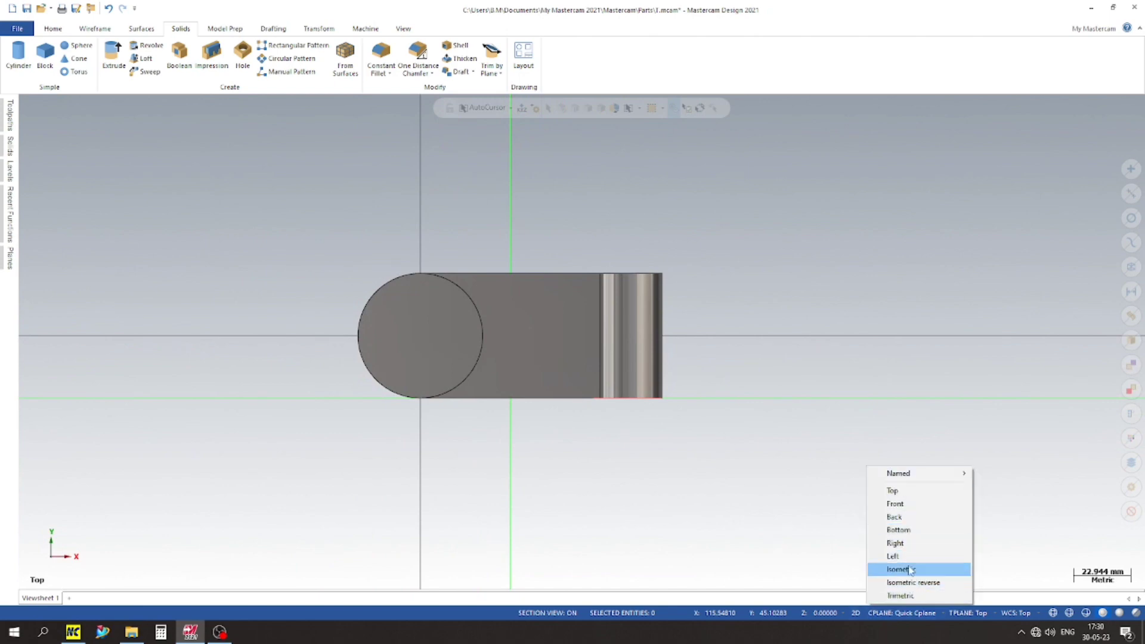
pyautogui.rightClick(846, 298)
pyautogui.click(875, 430)
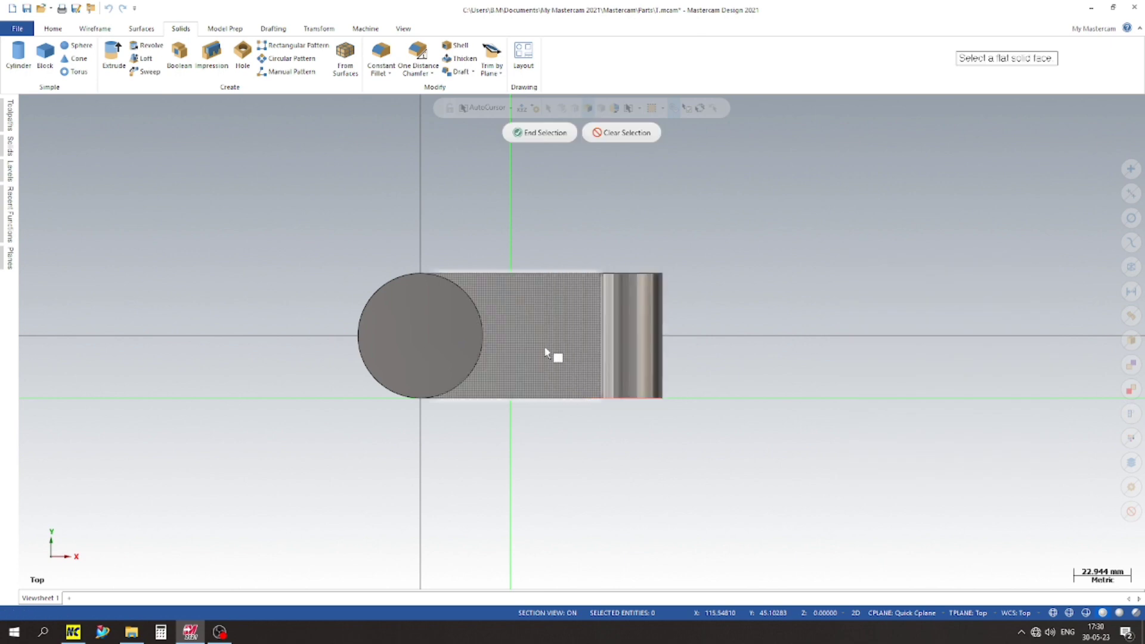
pyautogui.click(544, 346)
pyautogui.scroll(3, 714, 317)
pyautogui.scroll(-2, 678, 299)
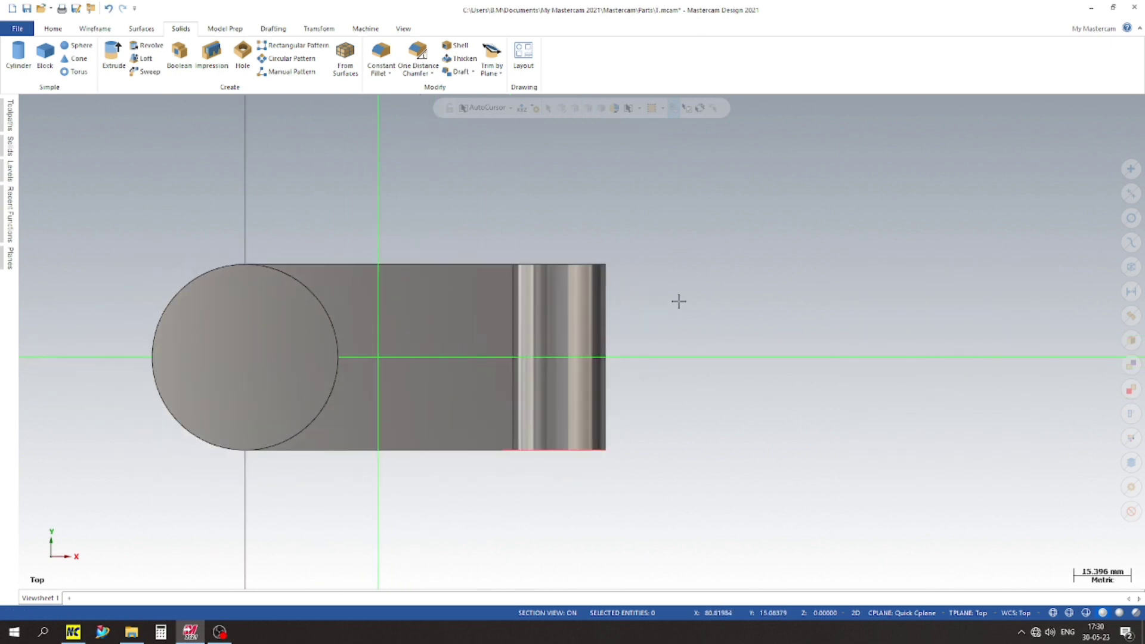
# Step: Check the part from an angle and its levels, return to the top view, and reset the construction plane to Top
pyautogui.scroll(-2, 678, 302)
pyautogui.moveTo(621, 421); pyautogui.dragTo(794, 338, button='middle')
pyautogui.click(10, 171)
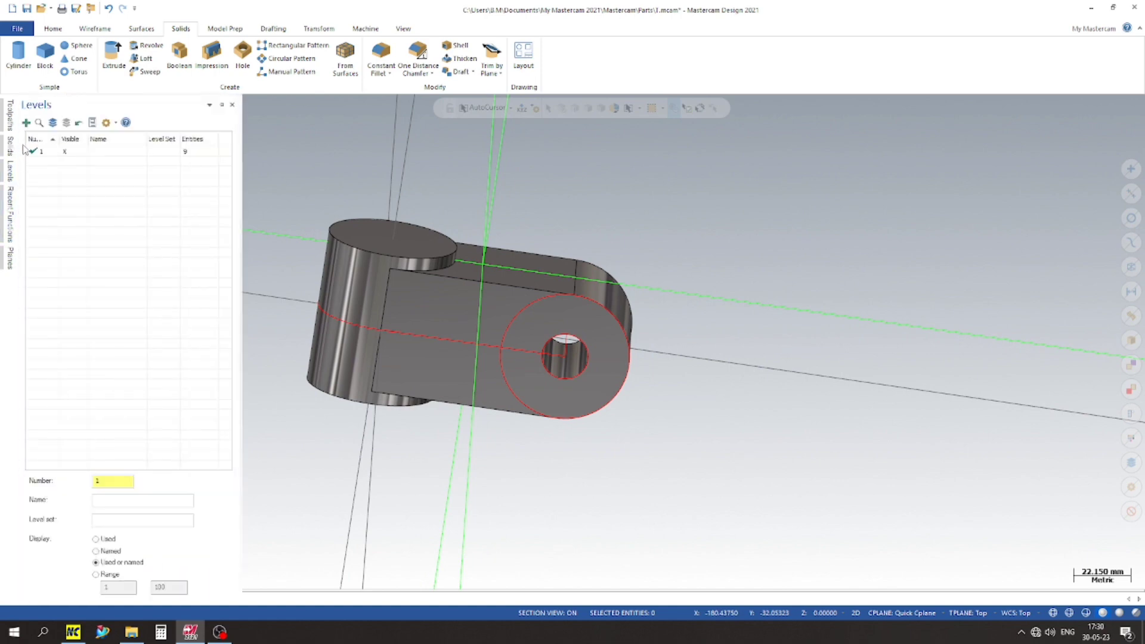
pyautogui.rightClick(542, 159)
pyautogui.click(569, 227)
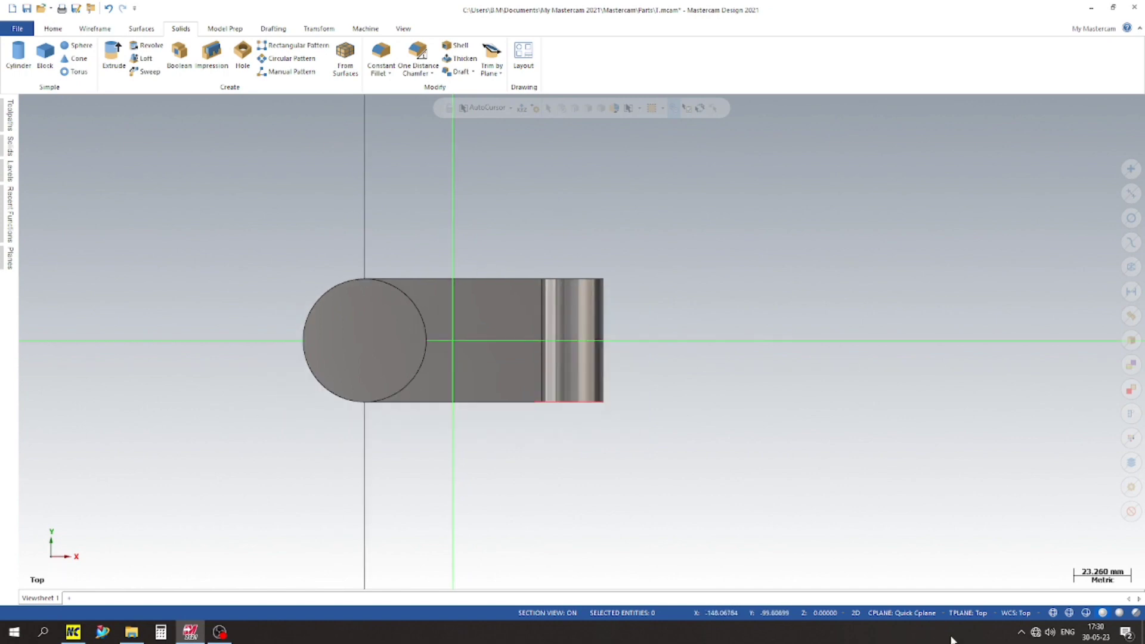
pyautogui.click(900, 612)
pyautogui.click(892, 488)
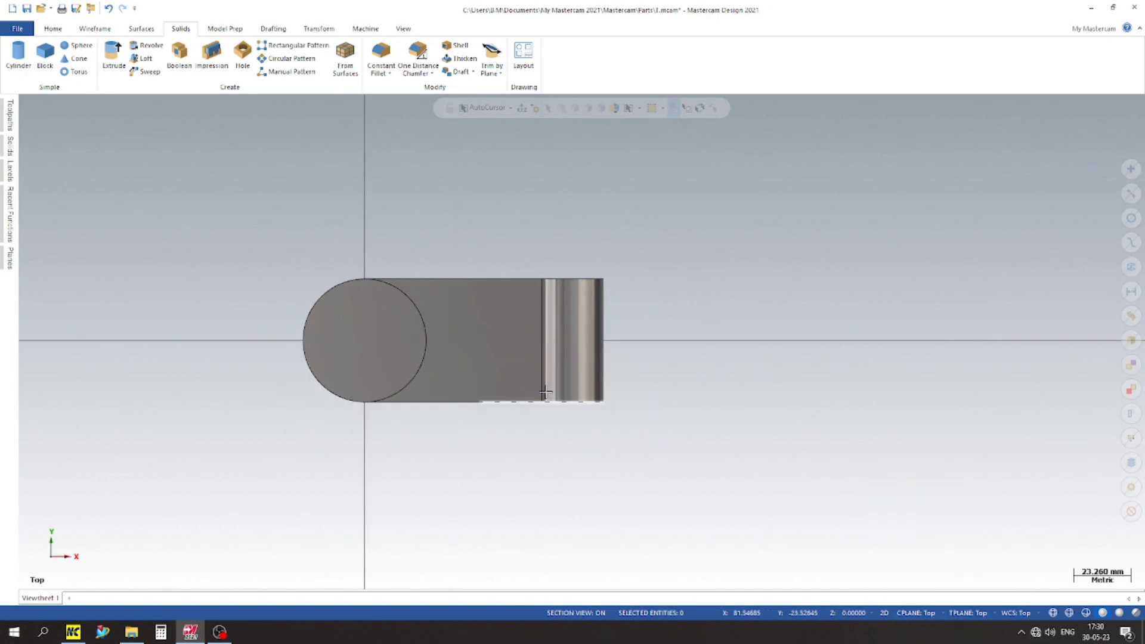
# Step: Place the quick construction plane on the block's upper face beside the cylinder again
pyautogui.scroll(-1, 545, 392)
pyautogui.scroll(2, 513, 375)
pyautogui.rightClick(760, 288)
pyautogui.click(798, 416)
pyautogui.click(456, 328)
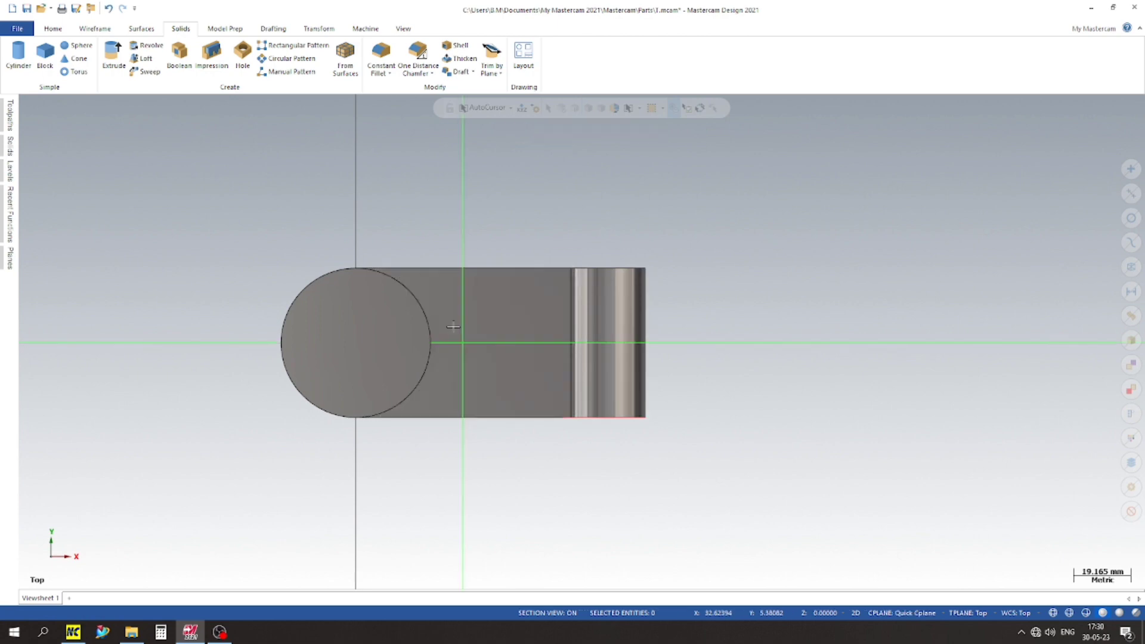
pyautogui.scroll(3, 322, 334)
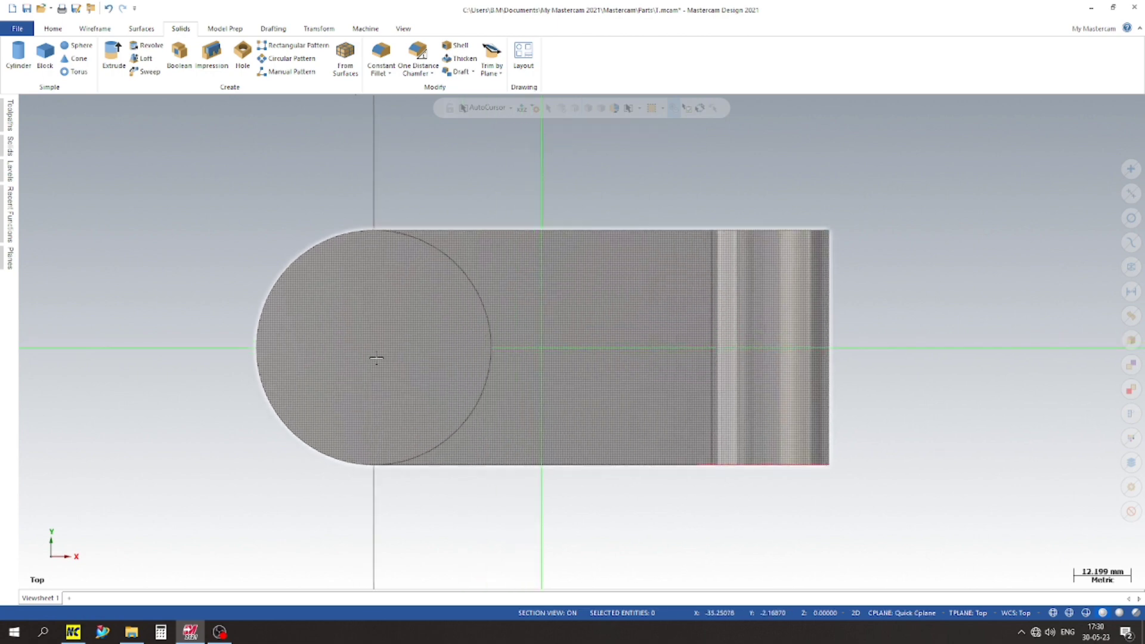
pyautogui.scroll(1, 566, 406)
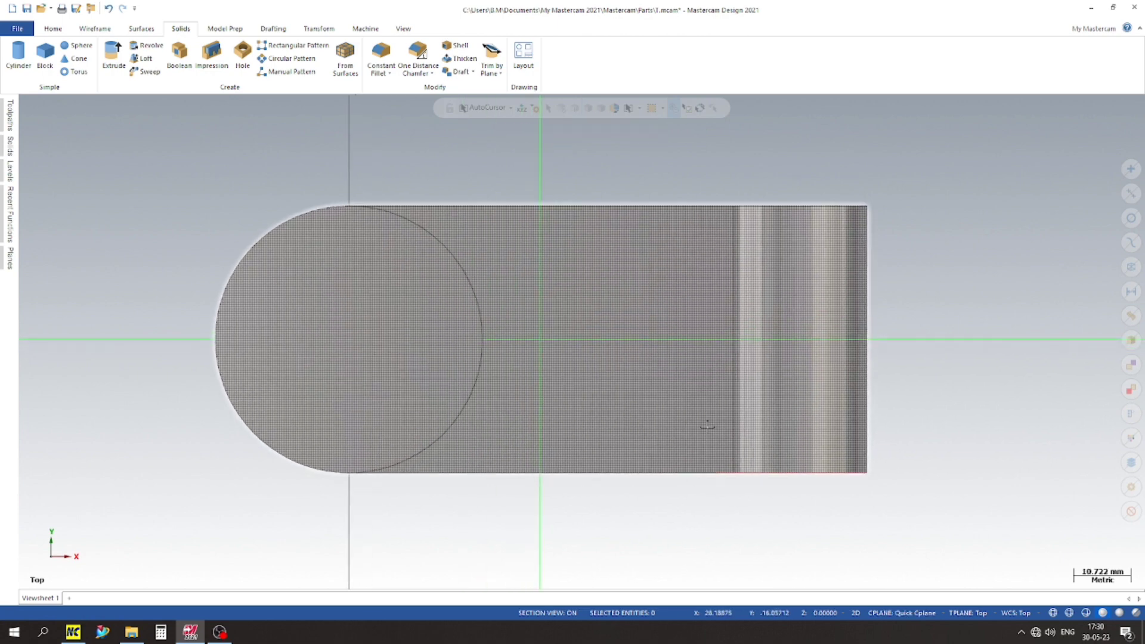
pyautogui.scroll(-2, 351, 360)
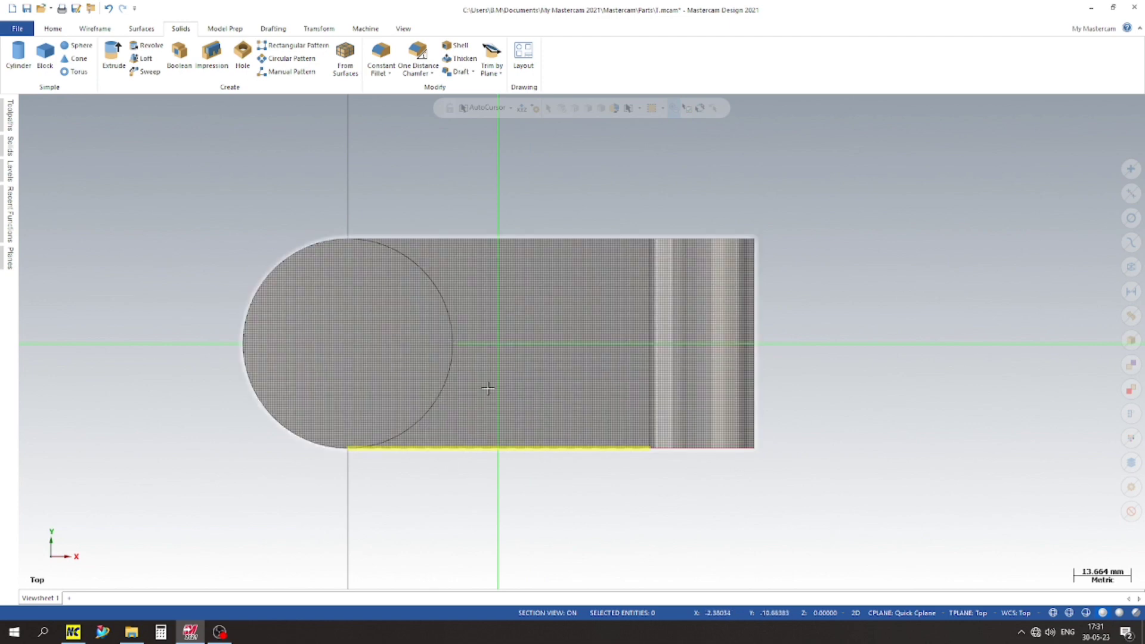
# Step: Draw a horizontal construction line from the cylinder's centre along the block's centreline and set its length to 40 mm
pyautogui.click(95, 28)
pyautogui.click(86, 55)
pyautogui.click(609, 343)
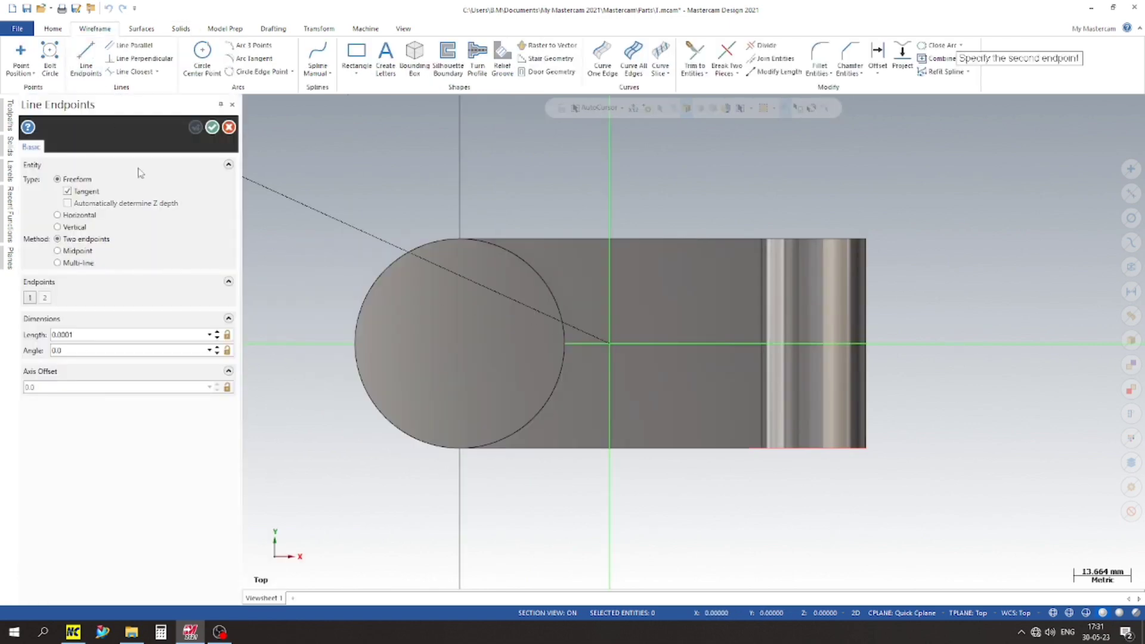
pyautogui.click(709, 344)
pyautogui.click(460, 345)
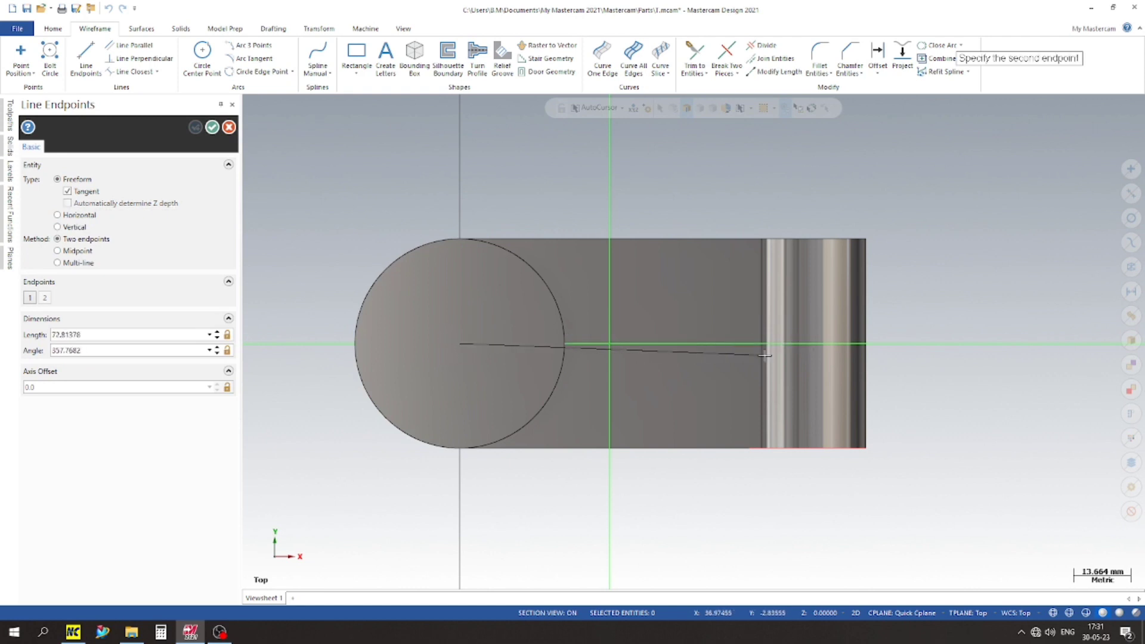
pyautogui.click(767, 345)
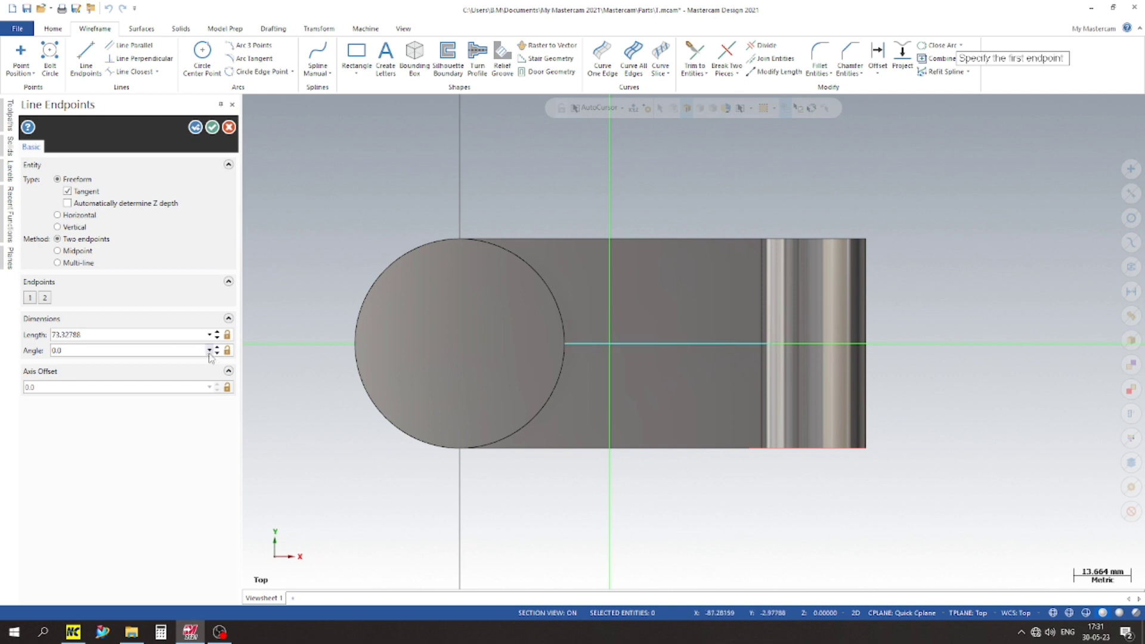
pyautogui.click(132, 334)
pyautogui.write('7')
pyautogui.press('Return')
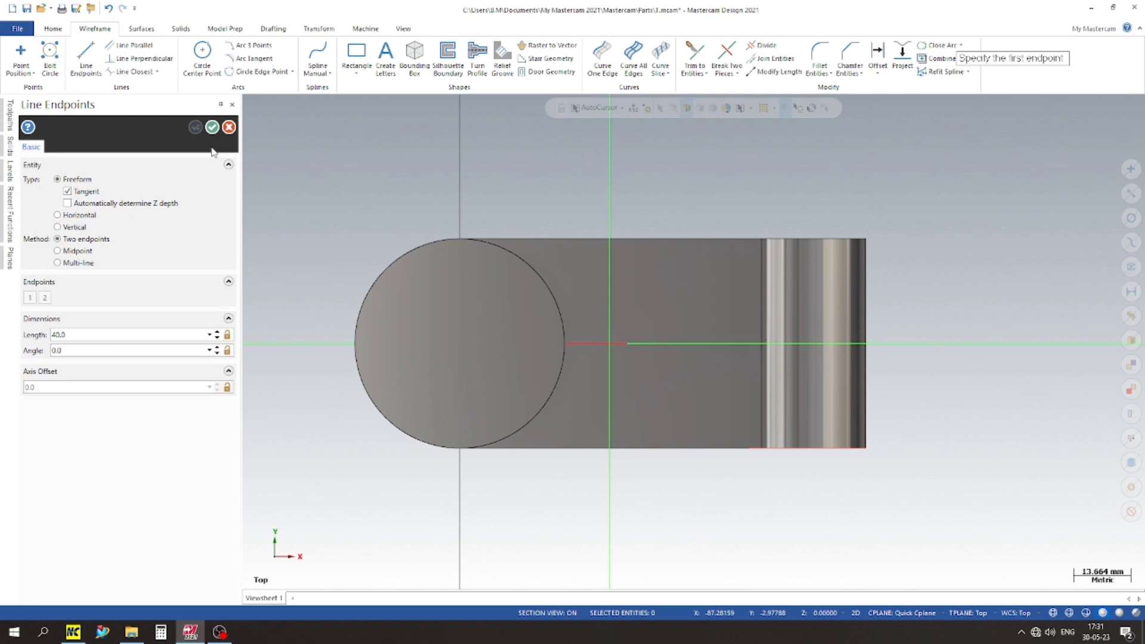
pyautogui.scroll(2, 627, 251)
pyautogui.scroll(-2, 514, 200)
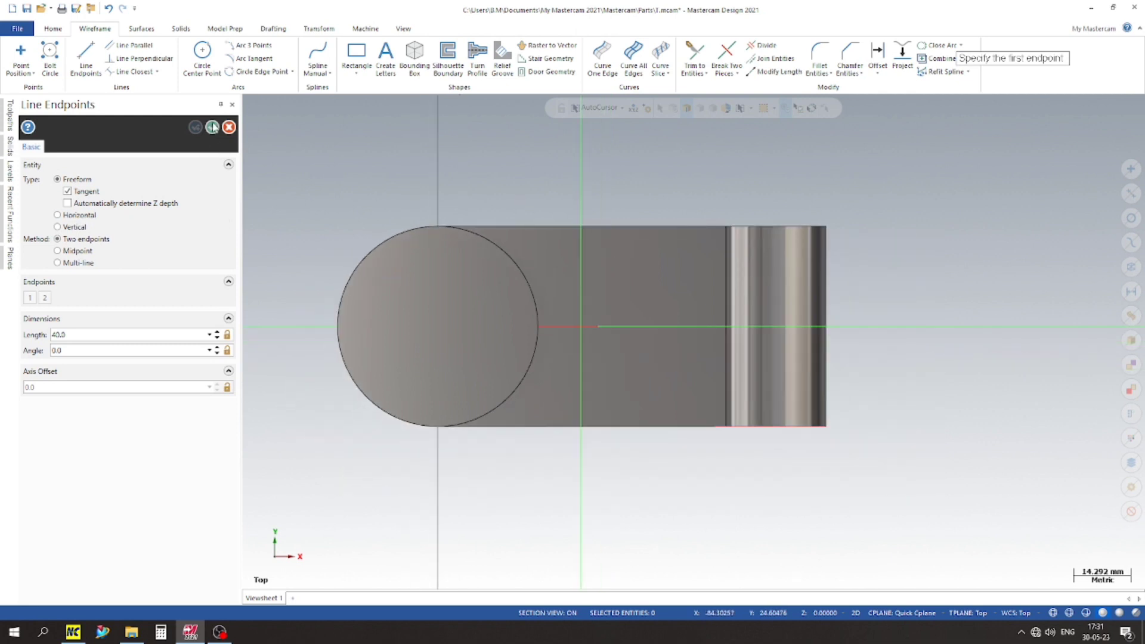
pyautogui.click(213, 126)
# Step: Draw a rectangle about 65 by 21 mm toward the rounded end, with its cylinder-side edge midpoint on the construction line's end
pyautogui.click(357, 73)
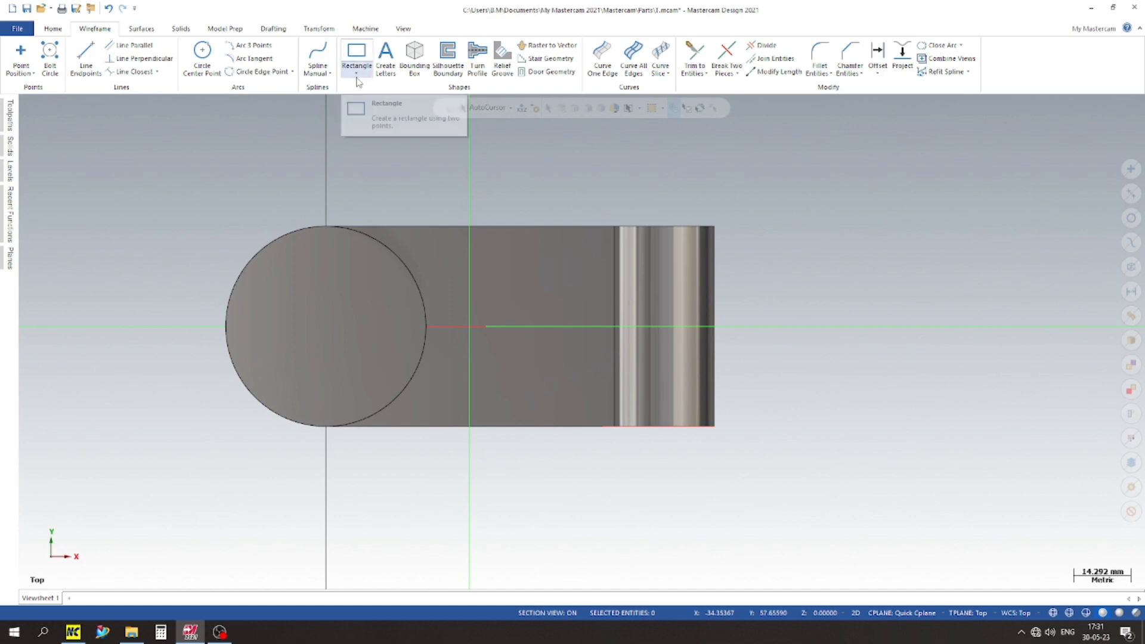
pyautogui.click(388, 100)
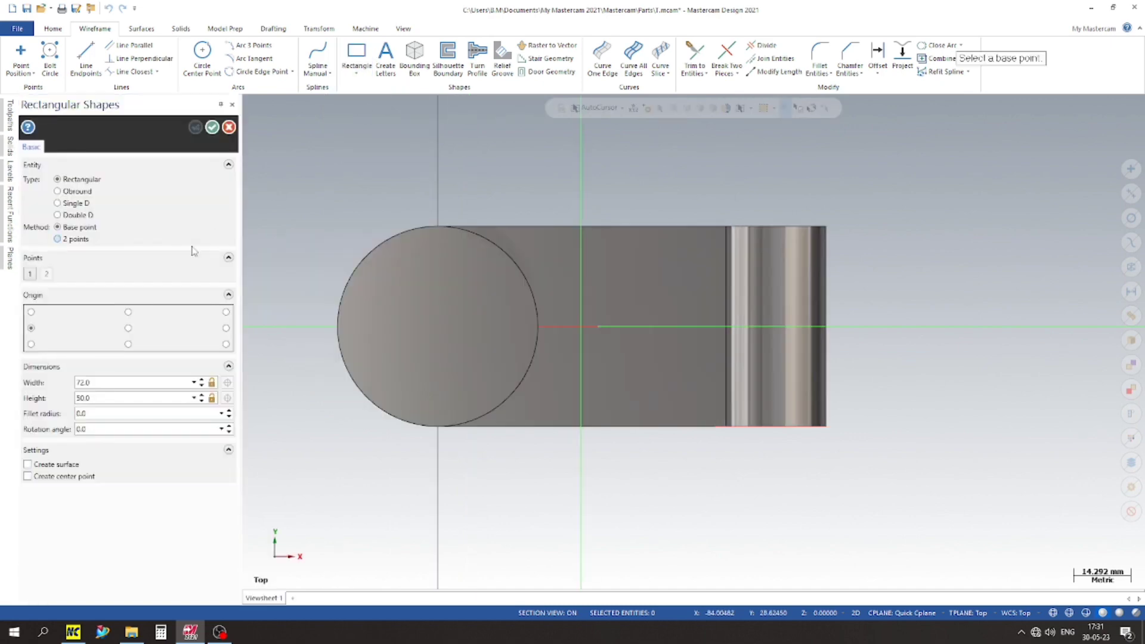
pyautogui.click(31, 328)
pyautogui.click(597, 326)
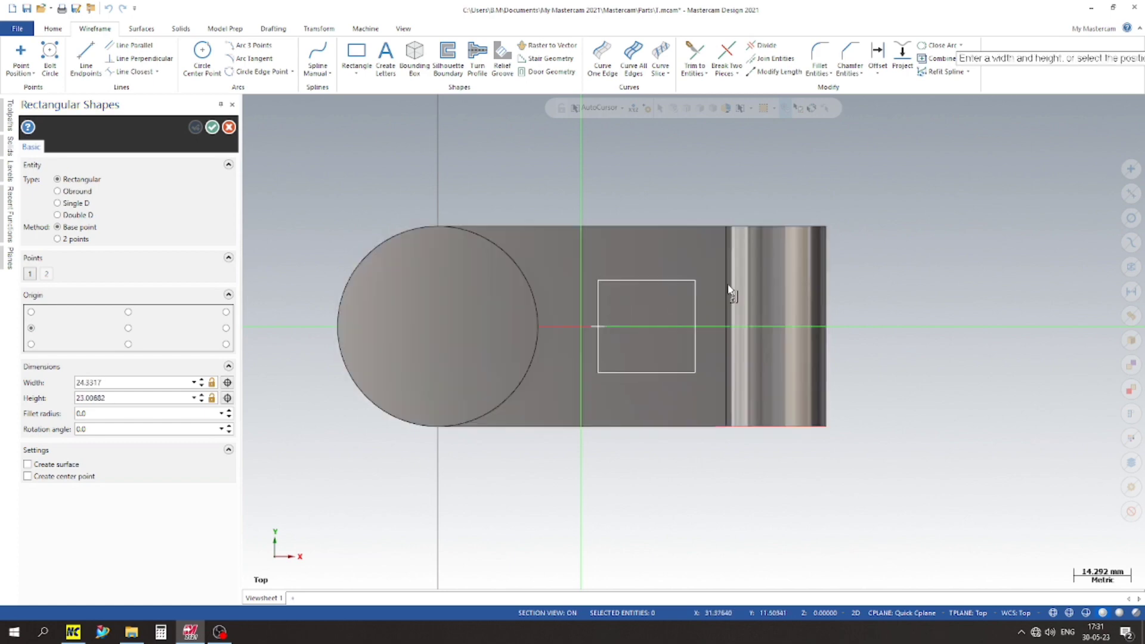
pyautogui.click(858, 284)
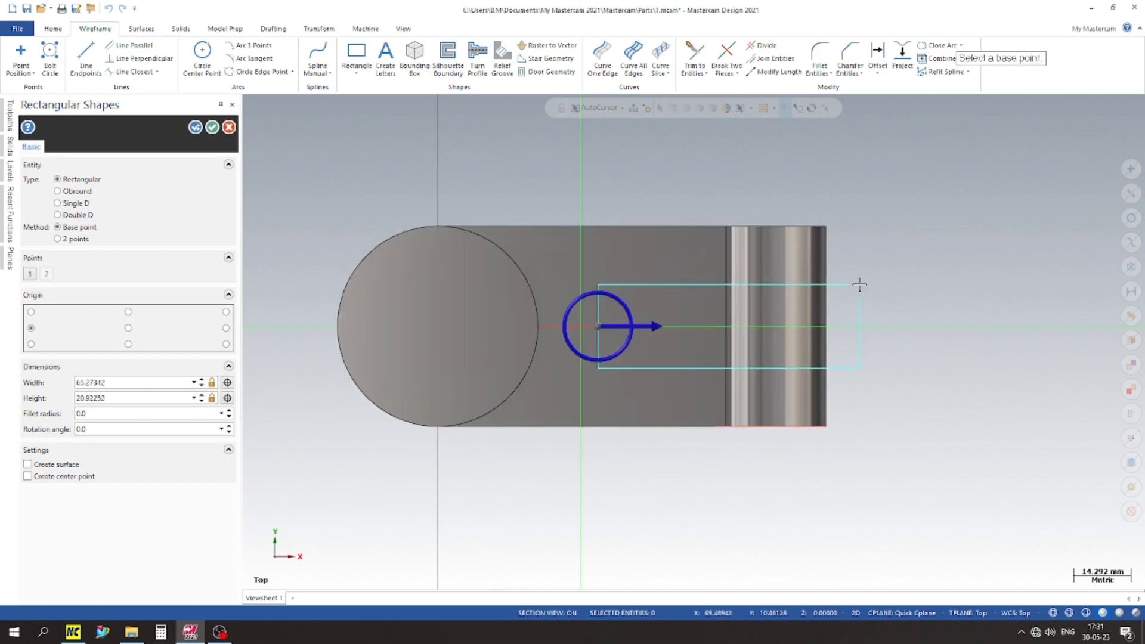
# Step: Set the rectangle's height to 18 mm and shorten its width so it ends just past the rounded end
pyautogui.doubleClick(115, 397)
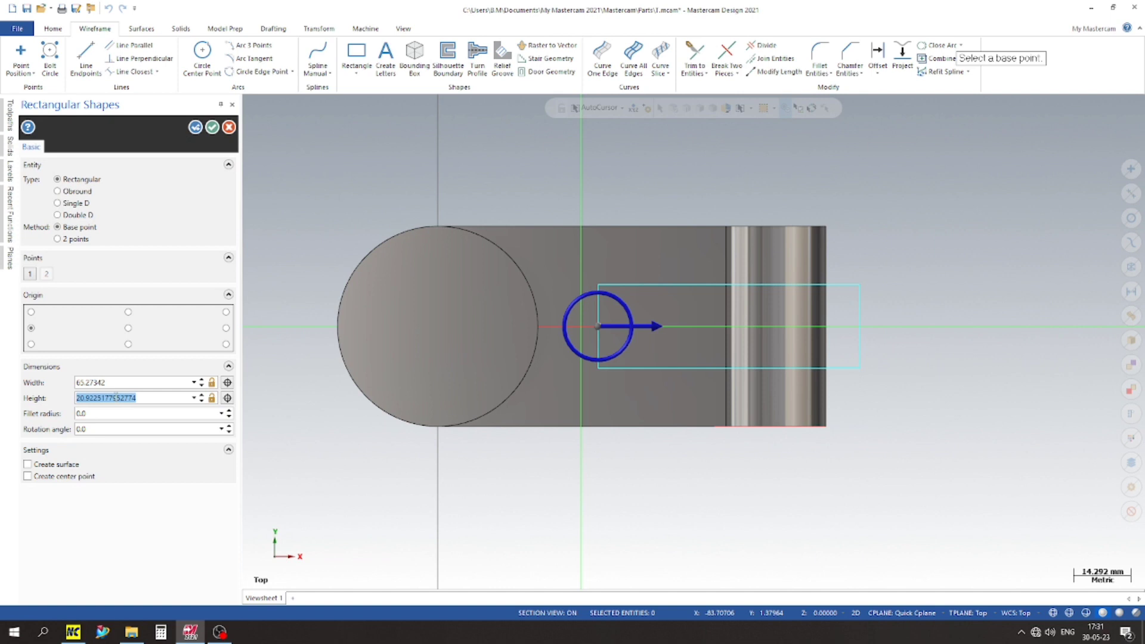
pyautogui.write('18.0')
pyautogui.press('Return')
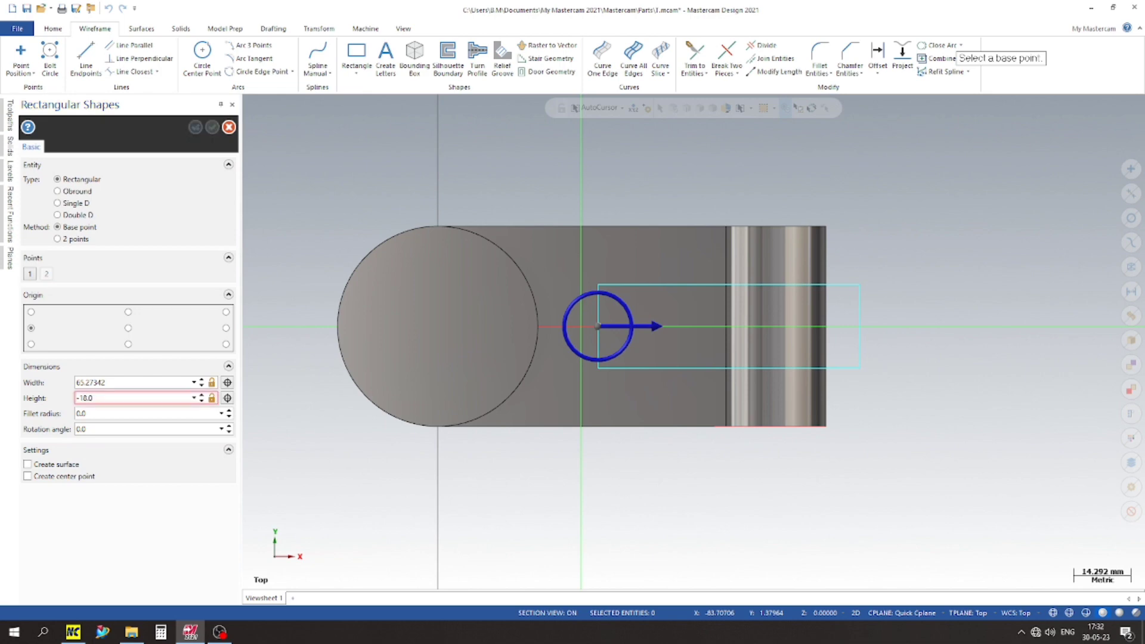
pyautogui.doubleClick(85, 399)
pyautogui.write('18')
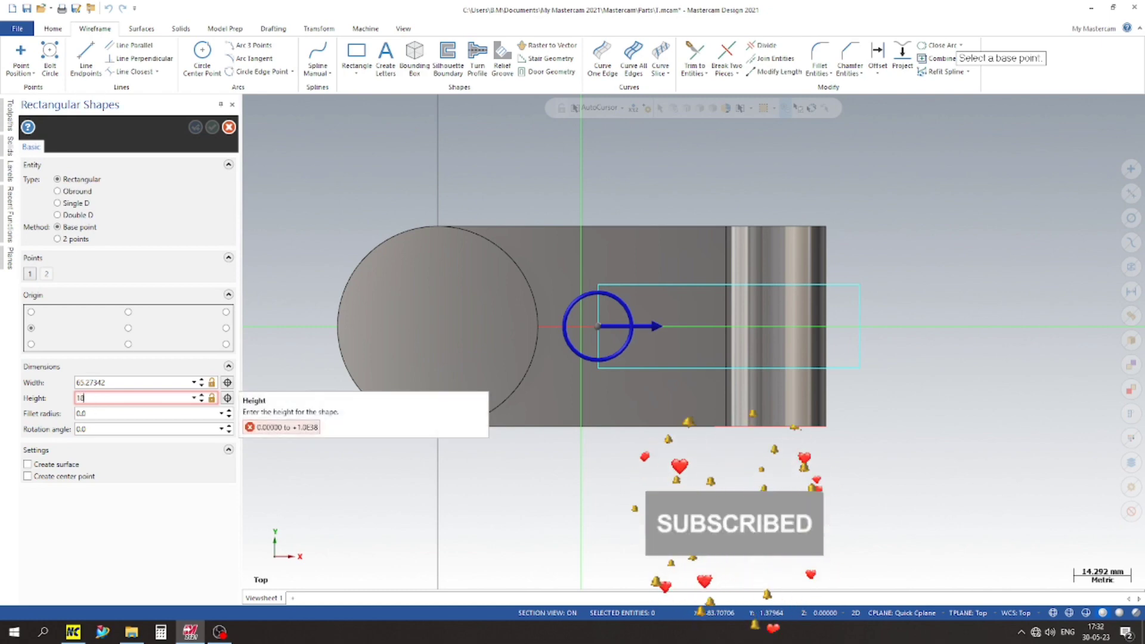
pyautogui.press('Return')
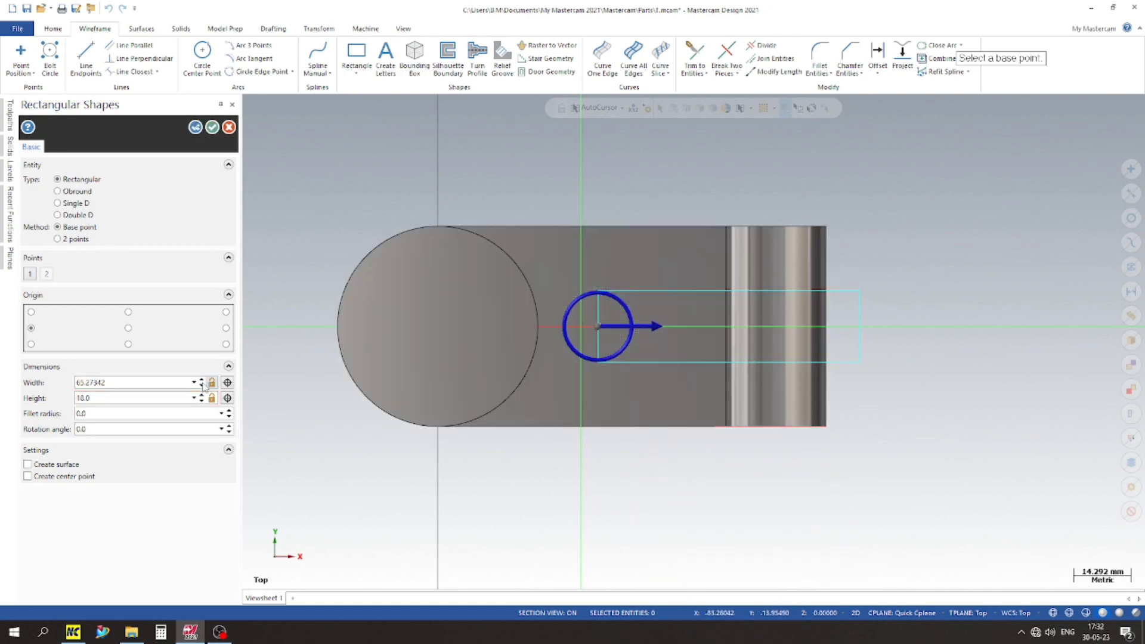
pyautogui.doubleClick(121, 383)
pyautogui.write('65')
pyautogui.click(202, 385)
pyautogui.click(202, 386)
pyautogui.click(213, 128)
# Step: Delete the construction line between the cylinder and the rectangle
pyautogui.scroll(2, 706, 294)
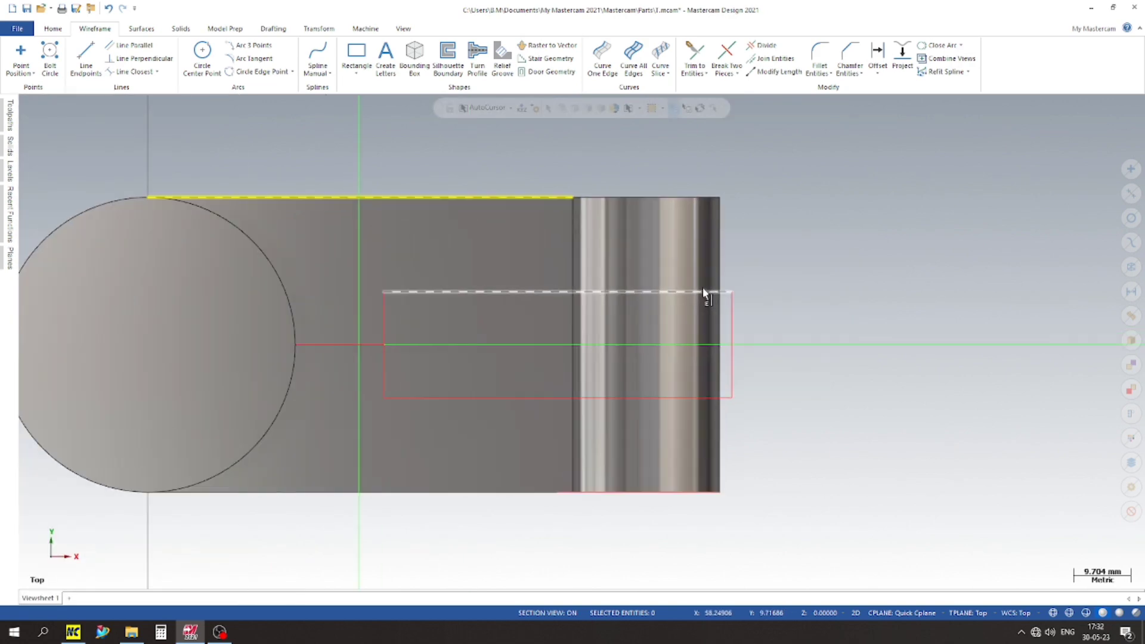
pyautogui.click(343, 346)
pyautogui.press('Escape')
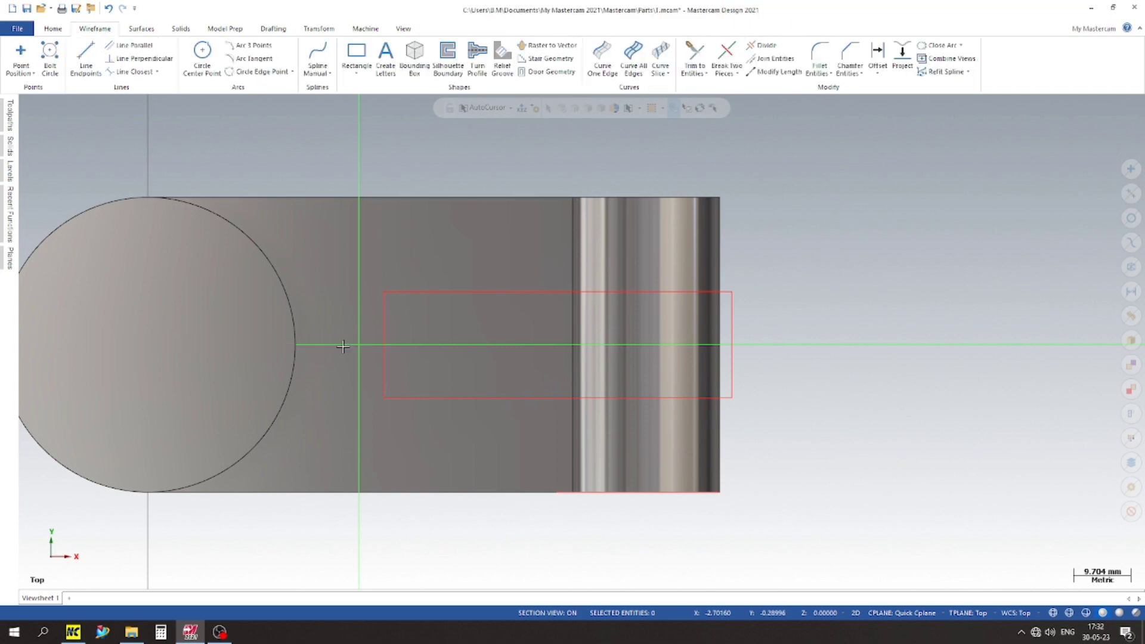
pyautogui.scroll(-2, 325, 272)
# Step: Switch to the isometric view and extrude the rectangle 50 mm downward as a body cut to slot the rounded end
pyautogui.rightClick(706, 234)
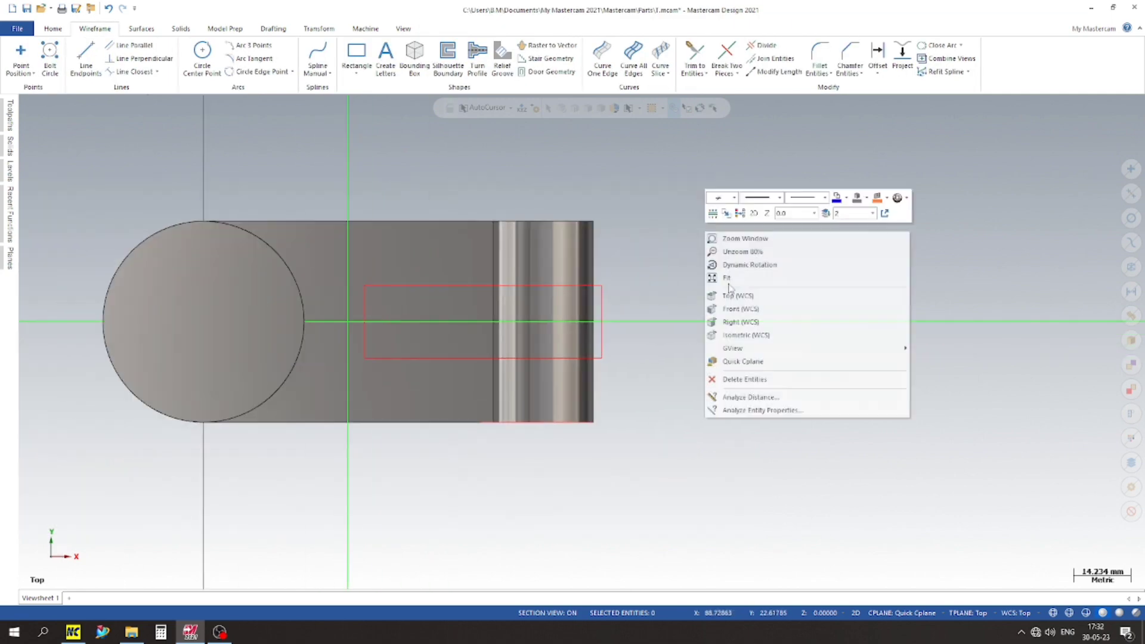
pyautogui.click(757, 334)
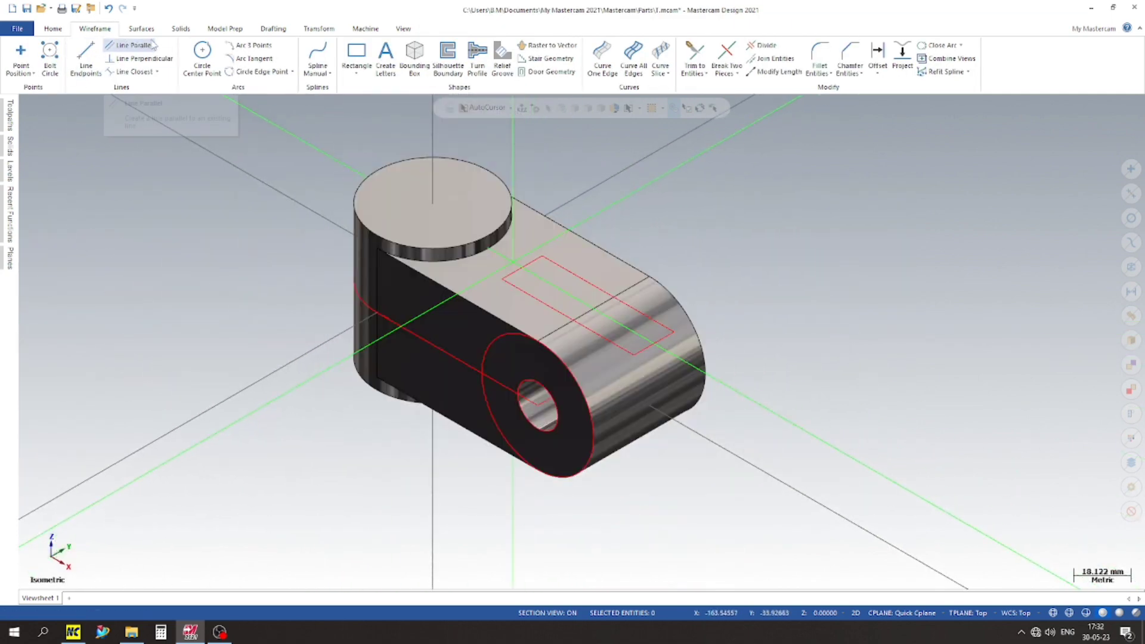
pyautogui.click(181, 28)
pyautogui.click(113, 57)
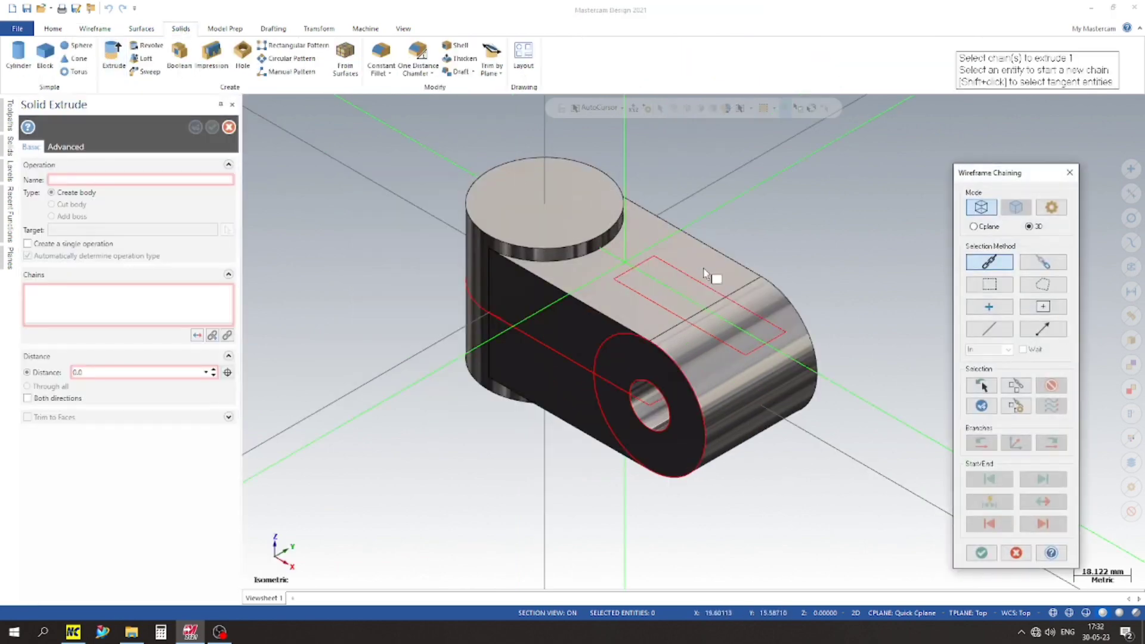
pyautogui.click(662, 261)
pyautogui.click(981, 551)
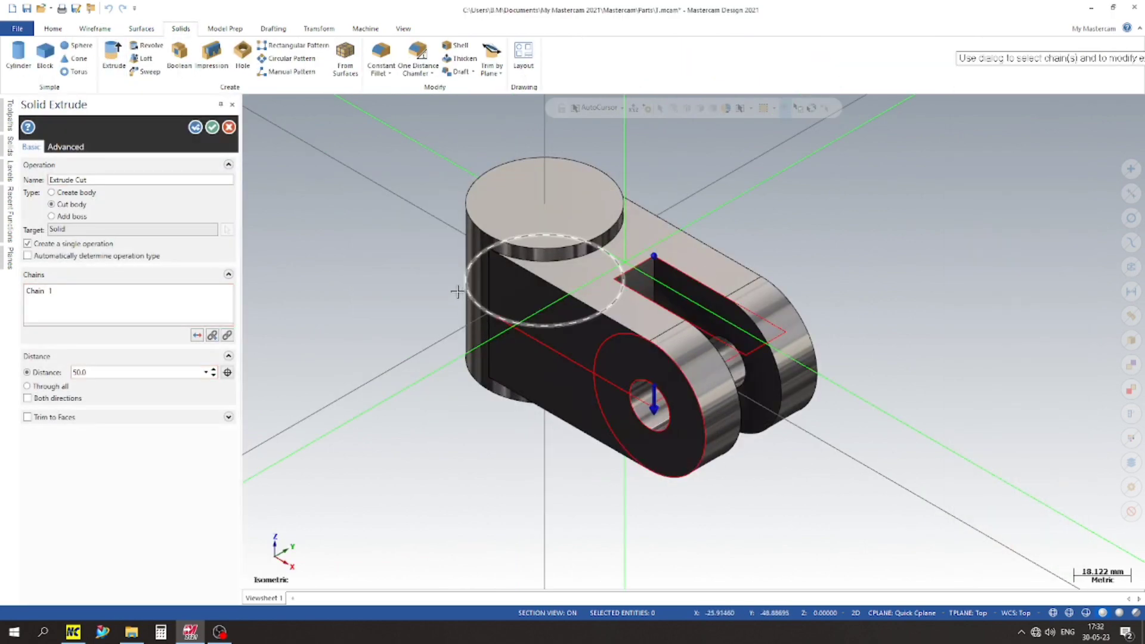
pyautogui.scroll(-2, 460, 289)
pyautogui.scroll(7, 785, 268)
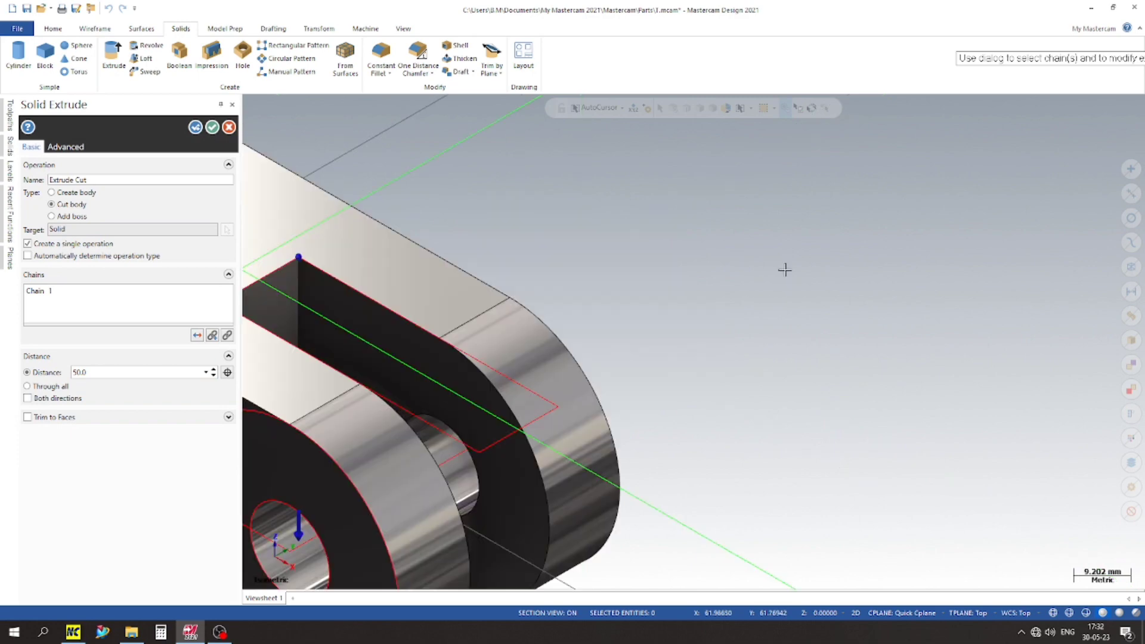
pyautogui.scroll(-5, 749, 271)
pyautogui.moveTo(749, 271)
pyautogui.mouseDown(button='middle')
pyautogui.moveTo(744, 374)
pyautogui.moveTo(749, 294)
pyautogui.moveTo(779, 243)
pyautogui.moveTo(750, 269)
pyautogui.mouseUp(button='middle')
pyautogui.click(212, 127)
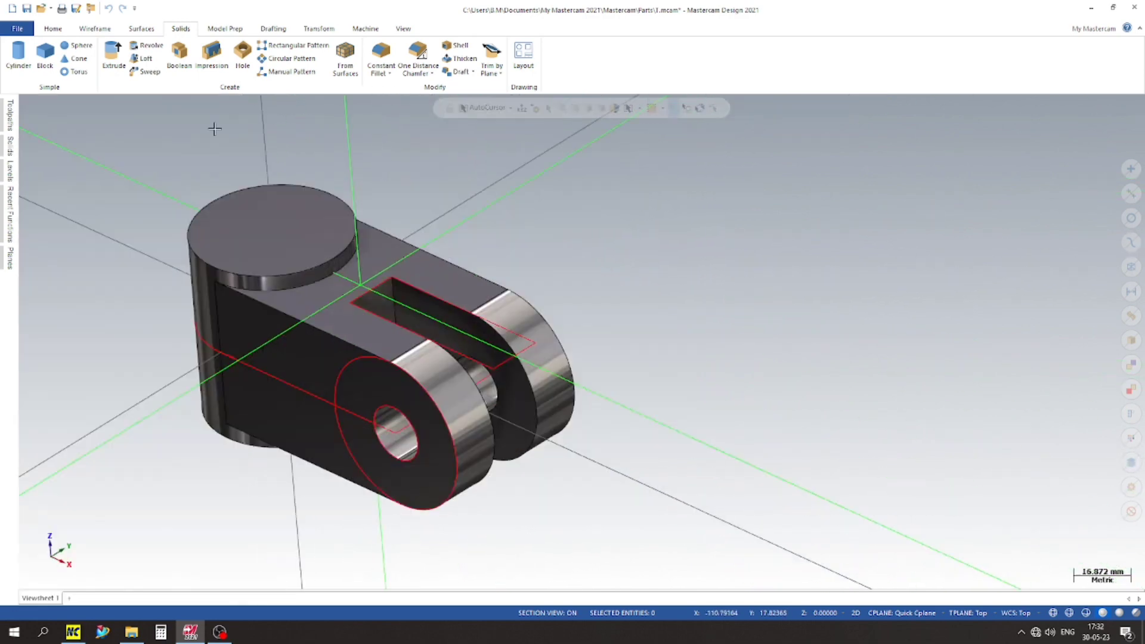
# Step: Add level 3 and hide level 2 with the rectangle sketch
pyautogui.scroll(-3, 741, 258)
pyautogui.click(10, 172)
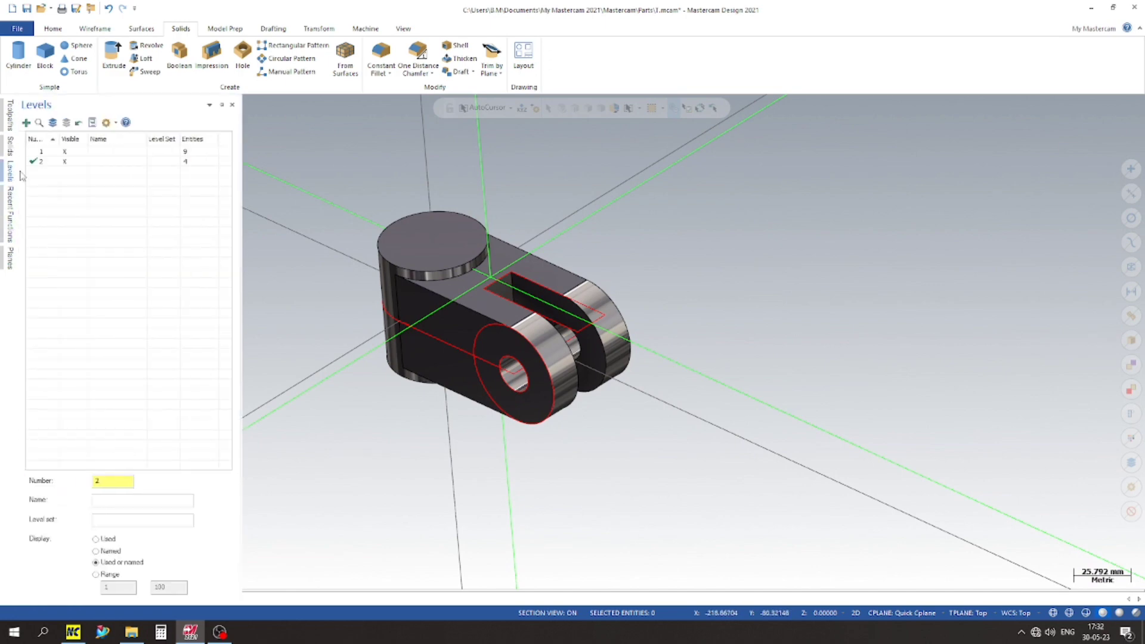
pyautogui.click(25, 122)
pyautogui.click(67, 161)
pyautogui.scroll(1, 256, 239)
pyautogui.scroll(-1, 352, 283)
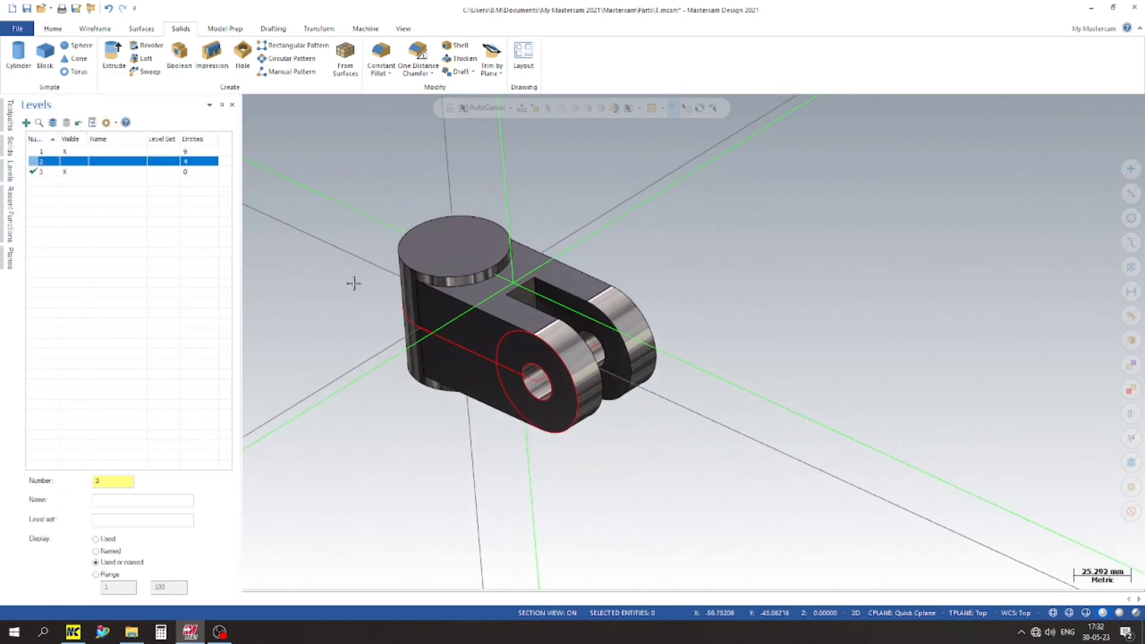
pyautogui.scroll(-1, 359, 331)
# Step: Select the whole solid body and move it to level 4
pyautogui.moveTo(360, 332); pyautogui.dragTo(438, 280, button='middle')
pyautogui.click(446, 299)
pyautogui.rightClick(446, 299)
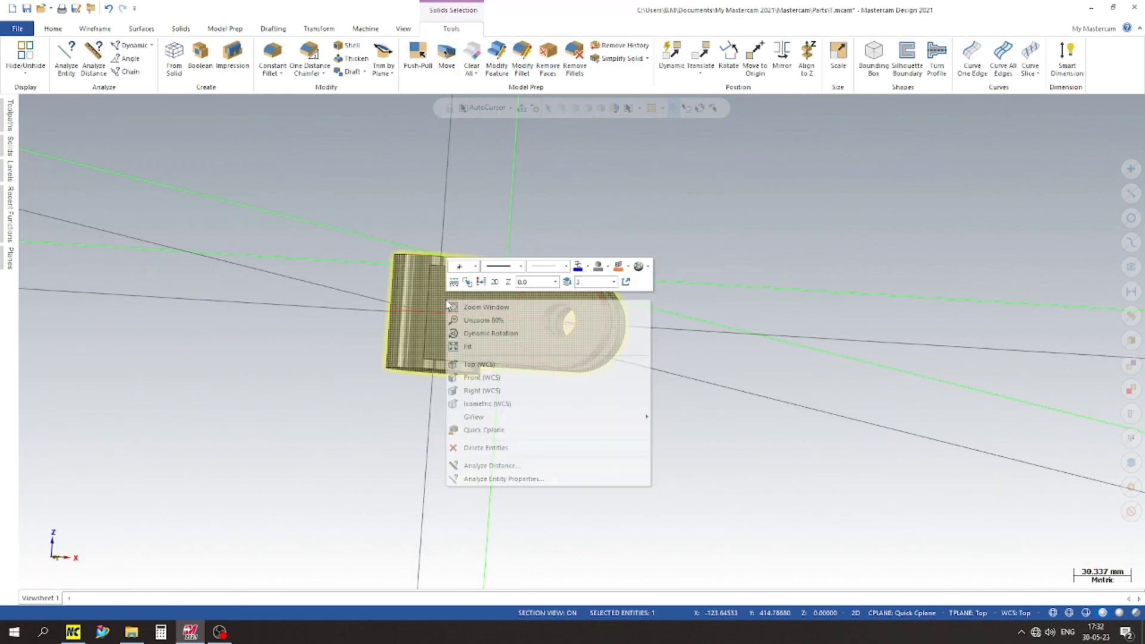
pyautogui.click(528, 287)
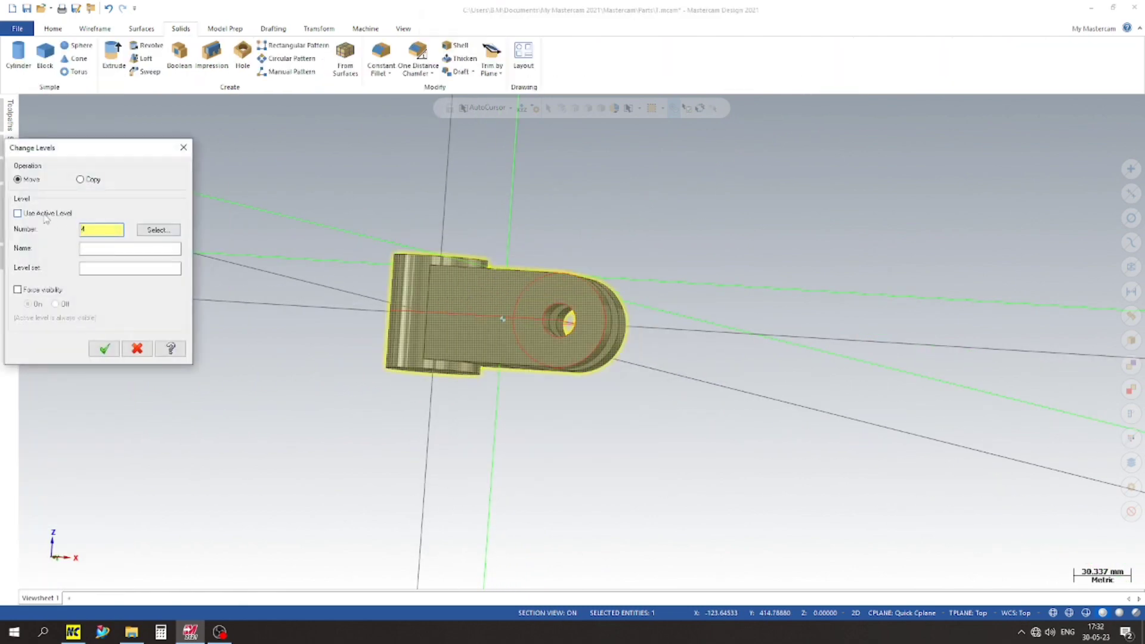
pyautogui.click(104, 349)
# Step: Make level 4 the active level and hide level 1 with its wireframe
pyautogui.click(11, 170)
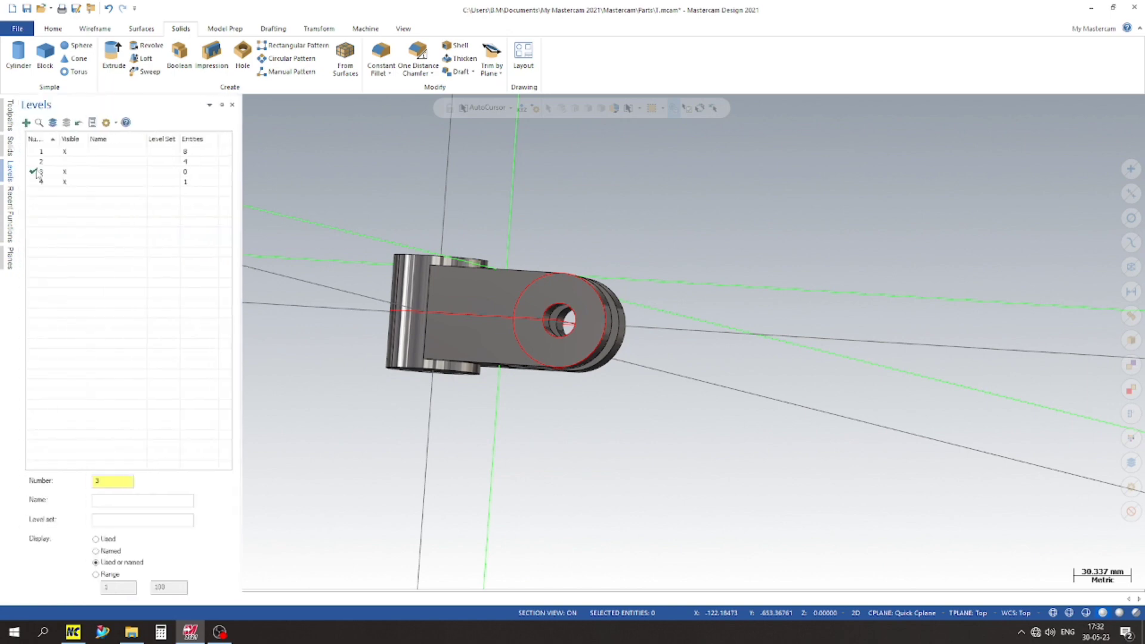
pyautogui.click(47, 182)
pyautogui.click(66, 153)
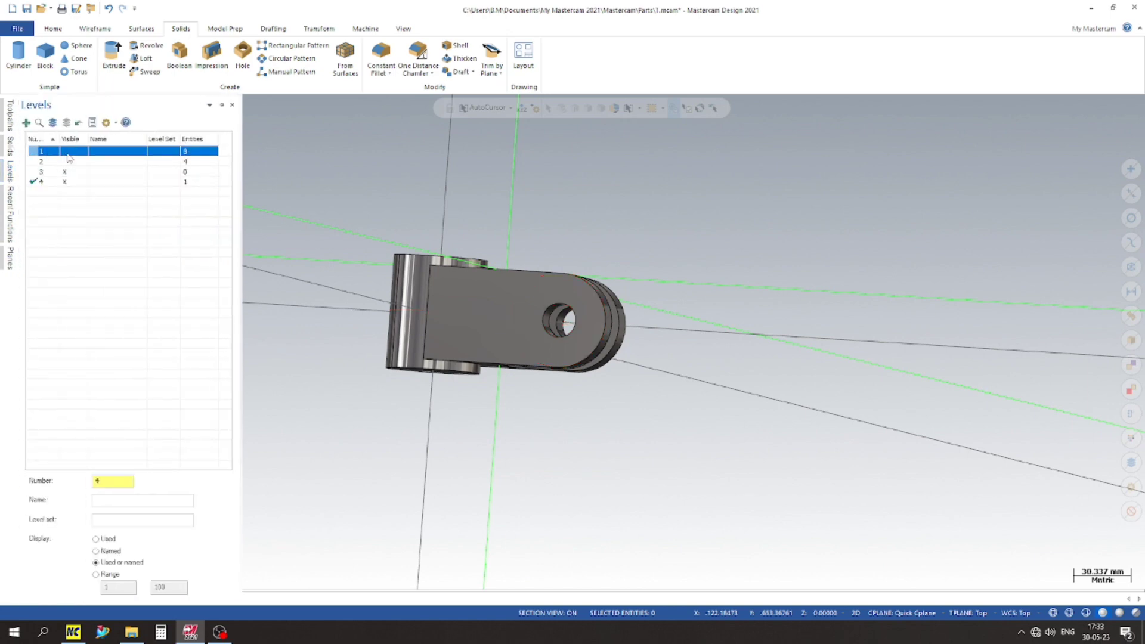
pyautogui.scroll(3, 417, 248)
pyautogui.scroll(-4, 413, 248)
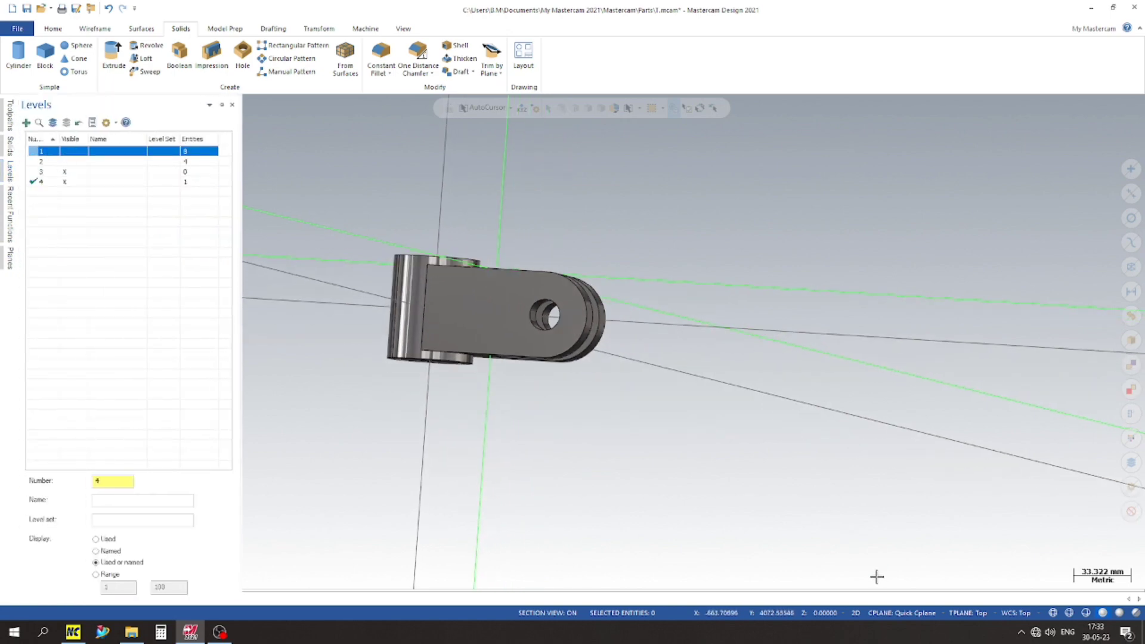
# Step: Hide the axes, inspect the forked part in isometric and top views, and show the axes again
pyautogui.press('F9')
pyautogui.scroll(2, 507, 425)
pyautogui.moveTo(475, 422); pyautogui.dragTo(408, 410, button='middle')
pyautogui.rightClick(687, 236)
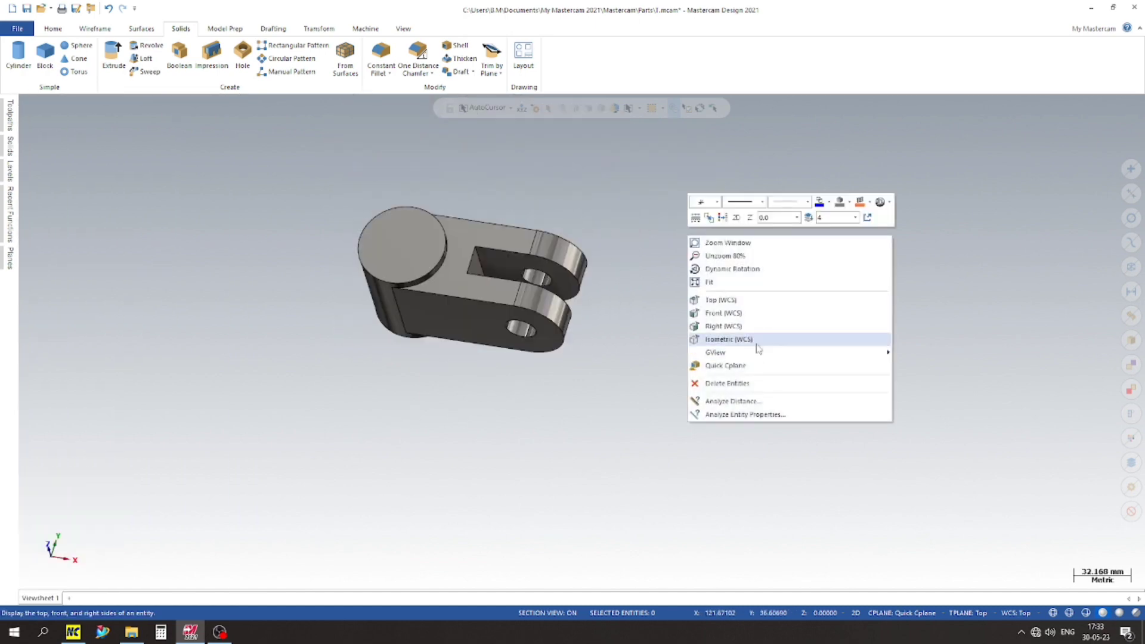
pyautogui.click(759, 334)
pyautogui.scroll(4, 440, 239)
pyautogui.scroll(-5, 601, 283)
pyautogui.moveTo(699, 284); pyautogui.dragTo(657, 266, button='middle')
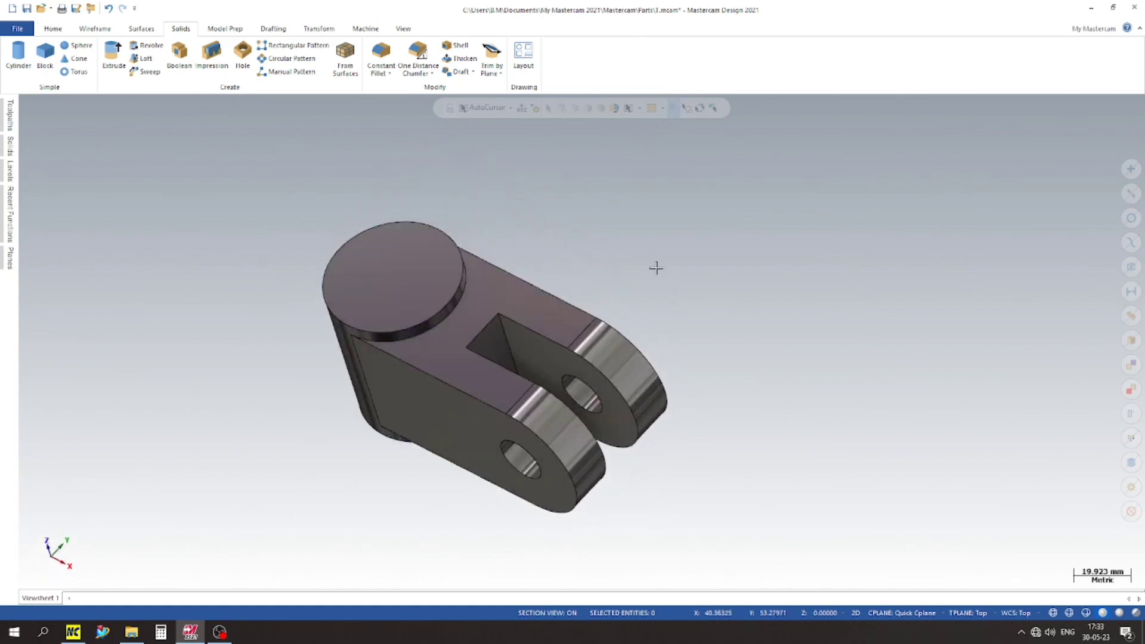
pyautogui.rightClick(657, 266)
pyautogui.click(683, 334)
pyautogui.scroll(-3, 682, 365)
pyautogui.scroll(1, 683, 365)
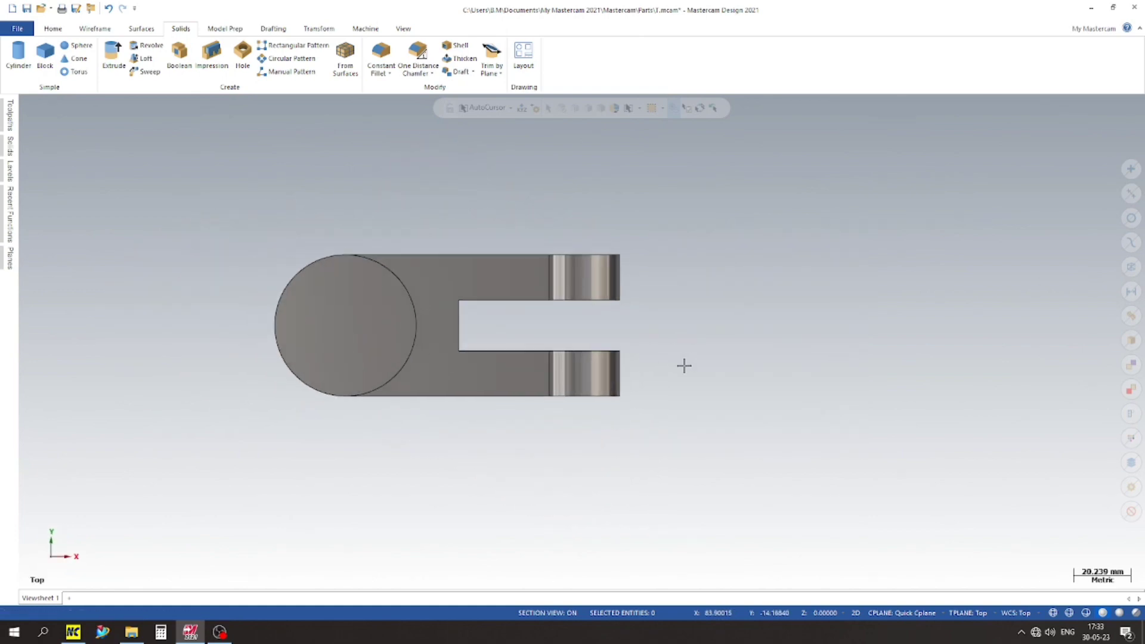
pyautogui.scroll(-1, 684, 365)
pyautogui.press('F9')
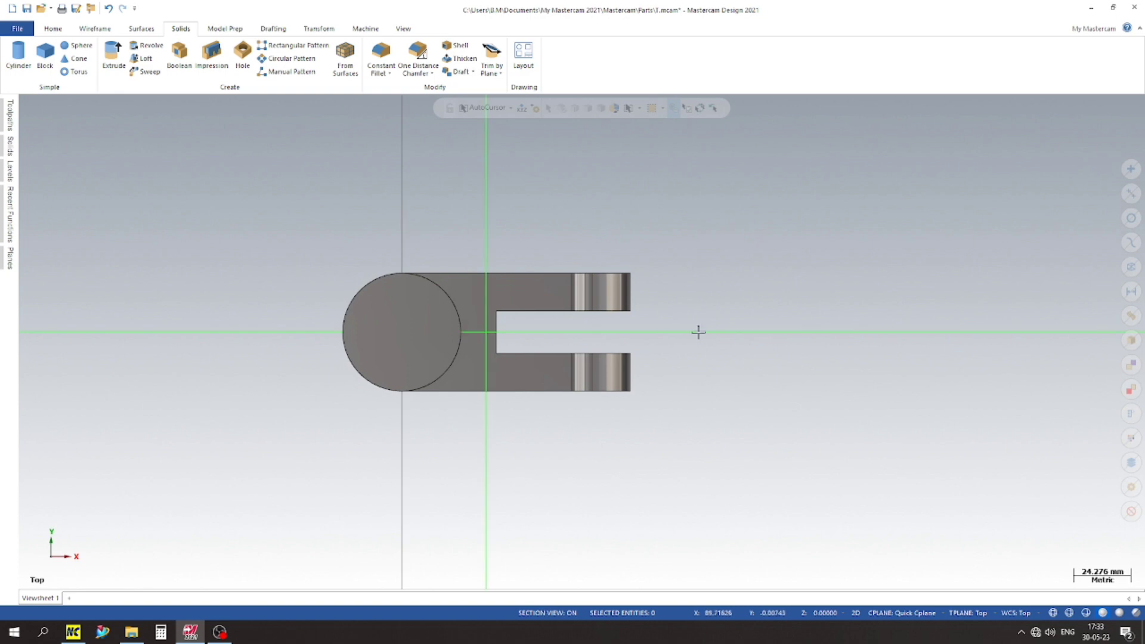
# Step: Open the Levels manager and keep it docked open beside the top view of the part
pyautogui.scroll(2, 389, 239)
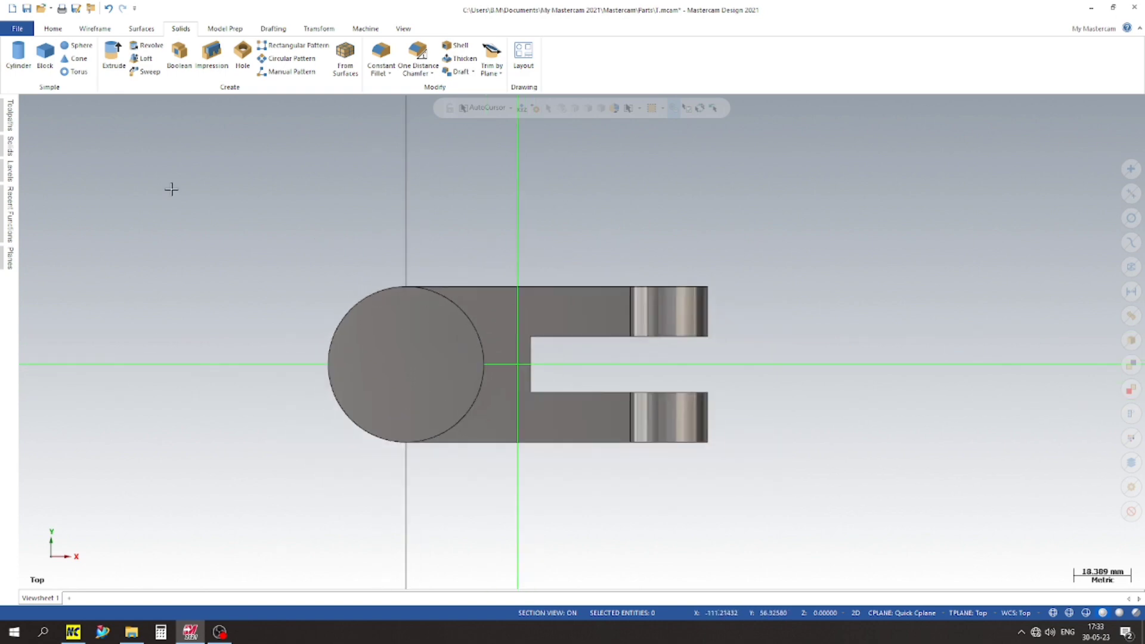
pyautogui.click(8, 176)
pyautogui.click(203, 105)
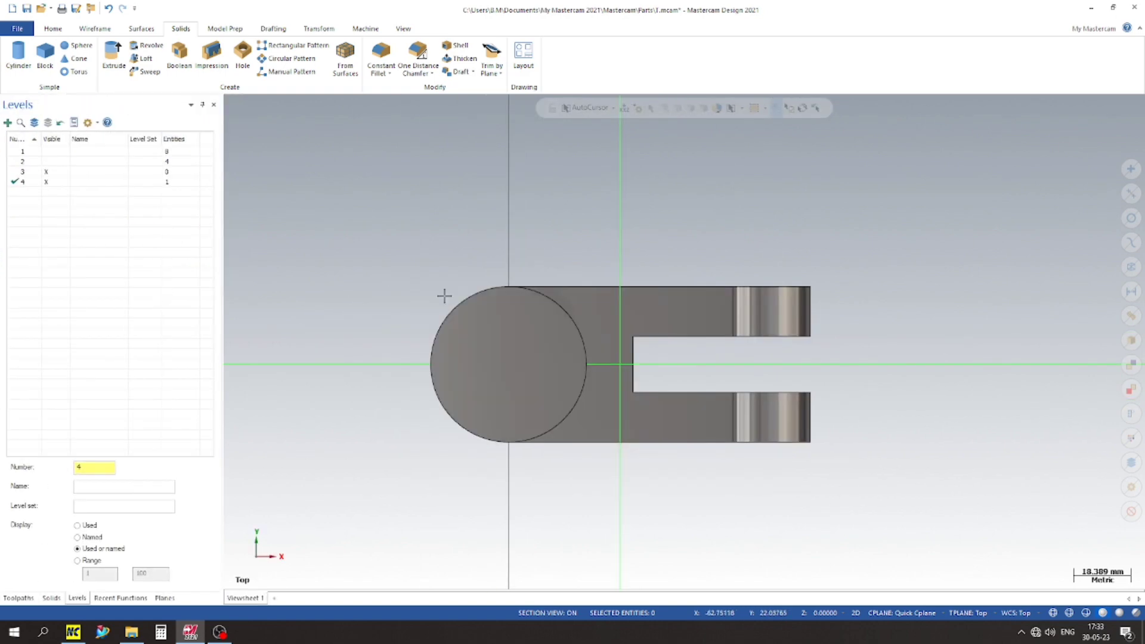
pyautogui.scroll(2, 381, 260)
pyautogui.scroll(-3, 383, 251)
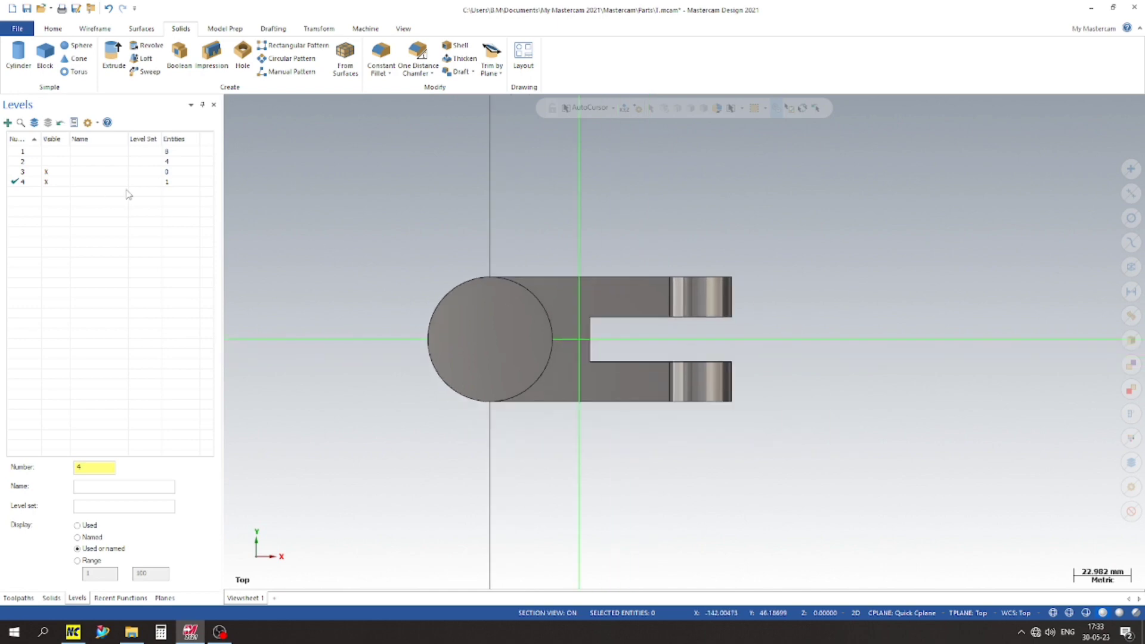
# Step: Add level 5 as the new active level for the next wireframe
pyautogui.click(7, 122)
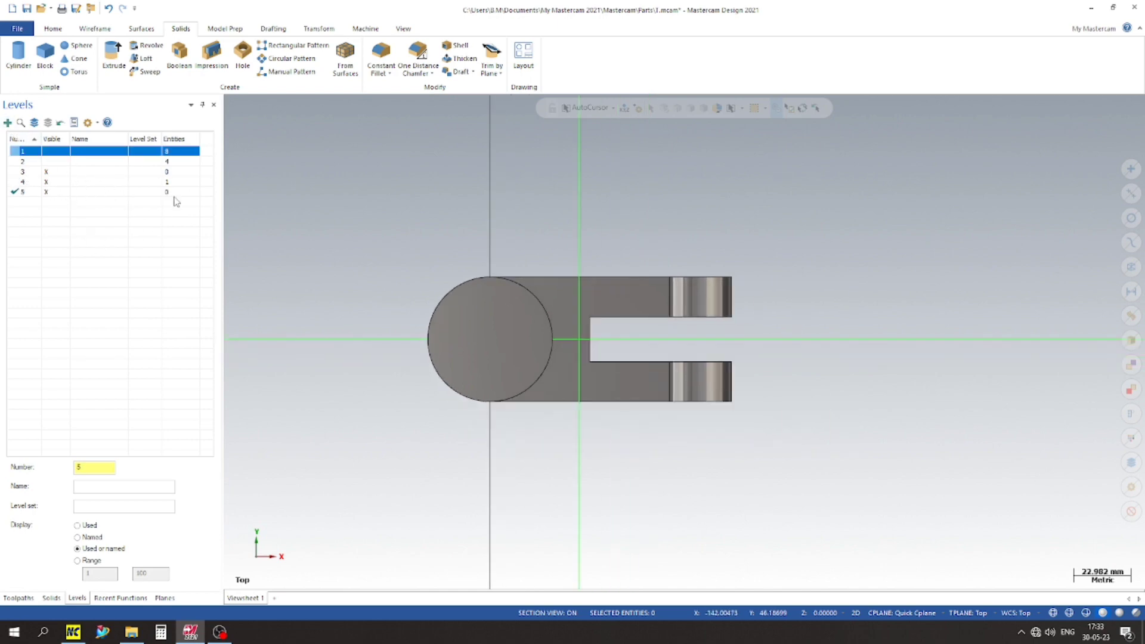
pyautogui.scroll(2, 546, 343)
pyautogui.click(107, 29)
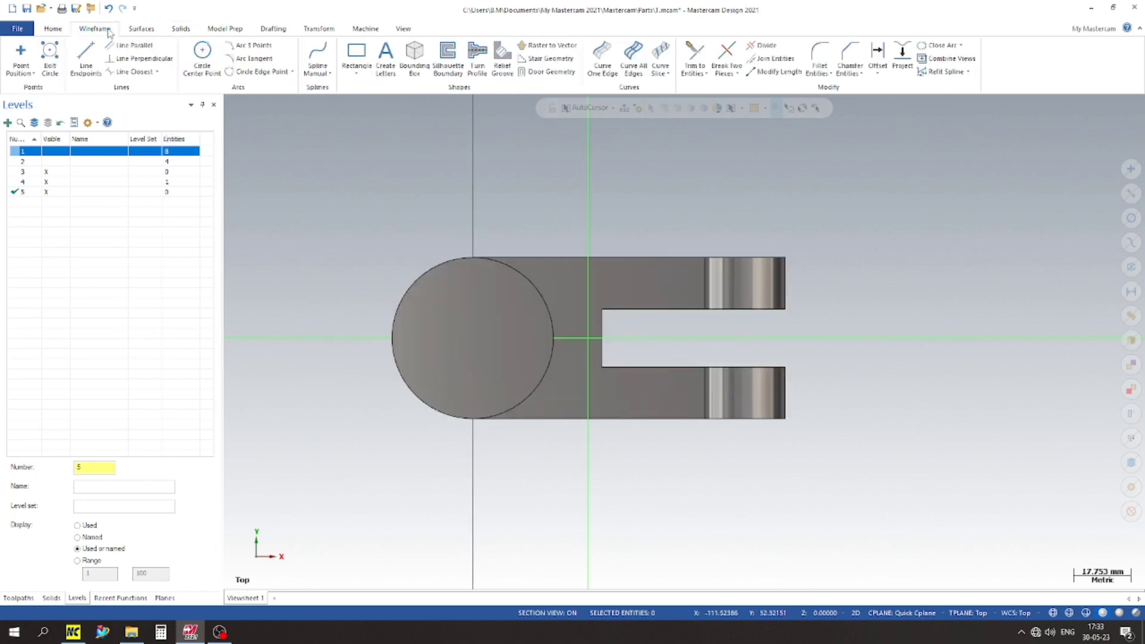
pyautogui.click(86, 56)
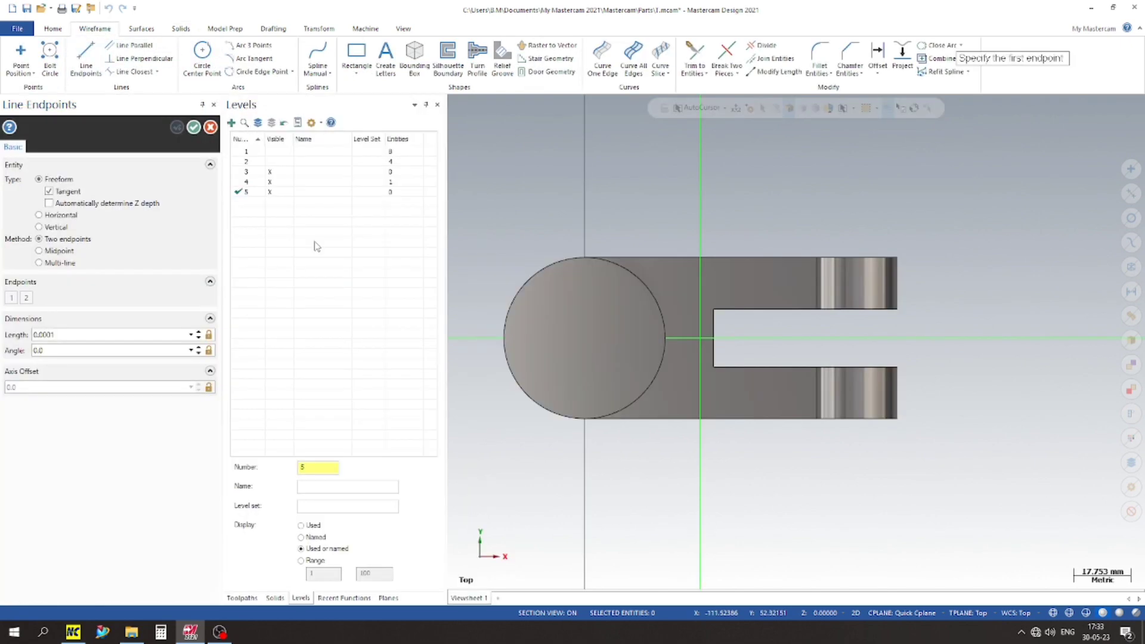
pyautogui.click(585, 338)
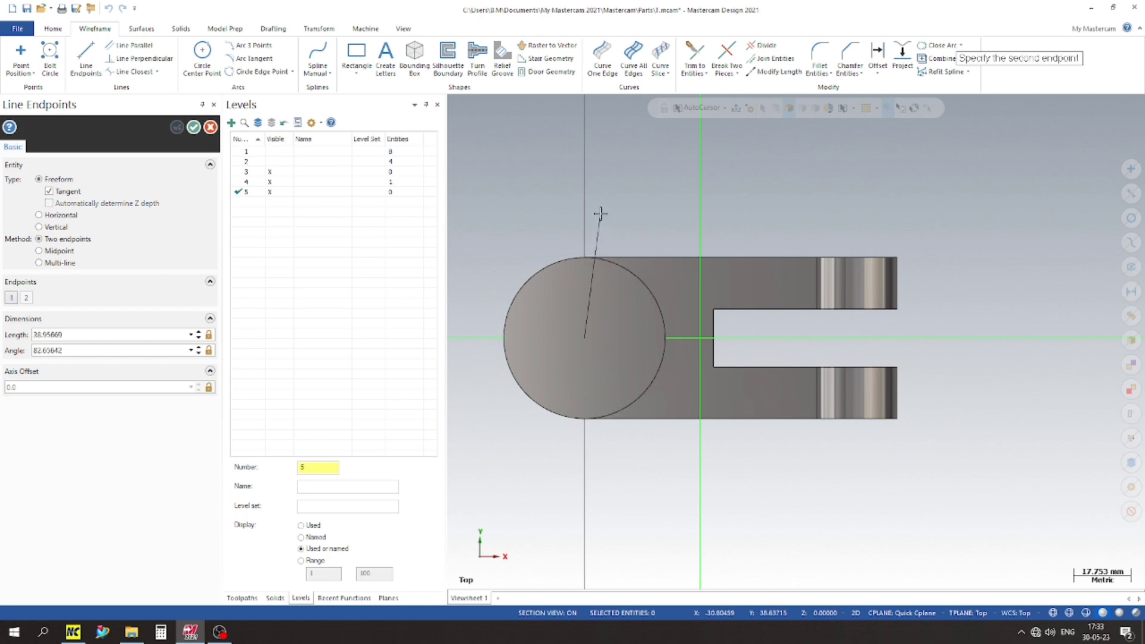
pyautogui.click(585, 257)
pyautogui.press('Escape')
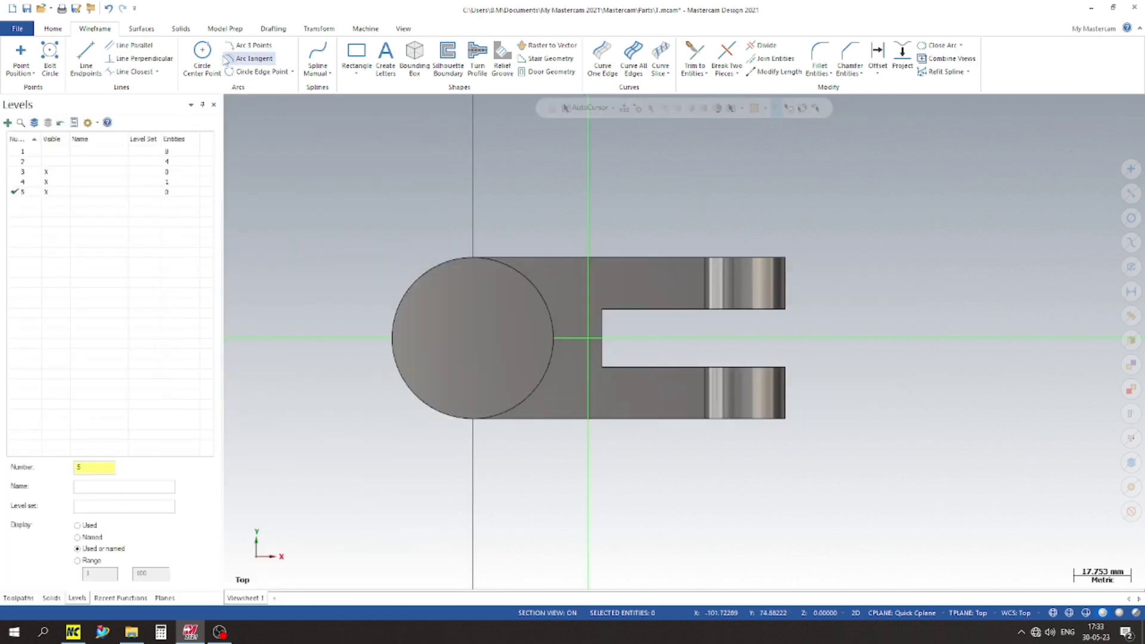
# Step: Draw a 50 mm diameter circle centred on the cylinder's axis in the top view
pyautogui.click(202, 57)
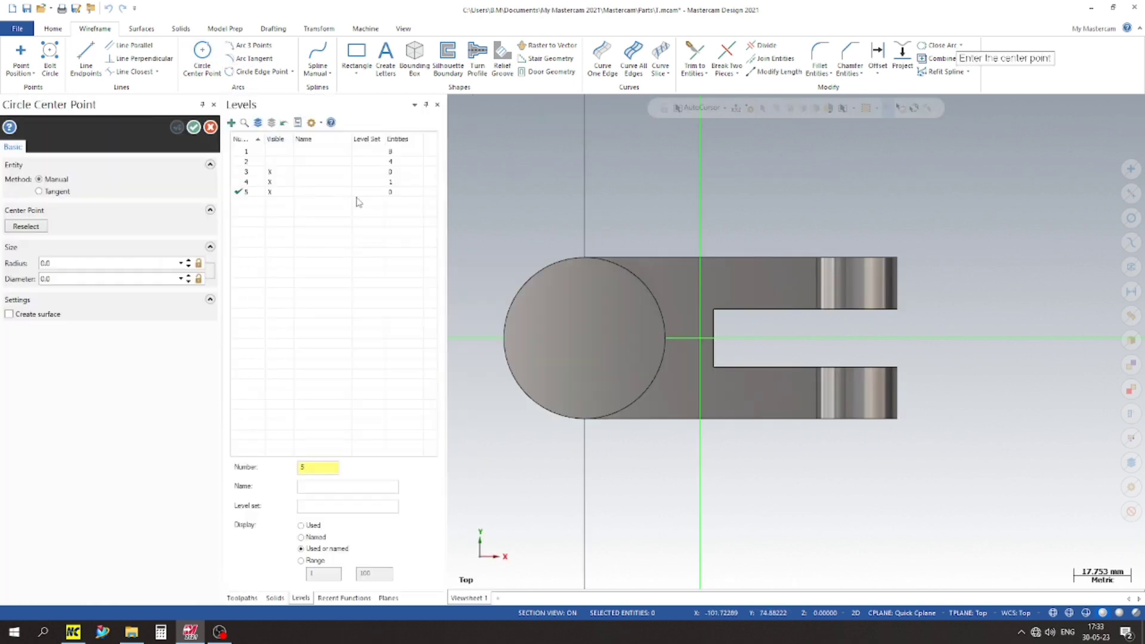
pyautogui.click(584, 341)
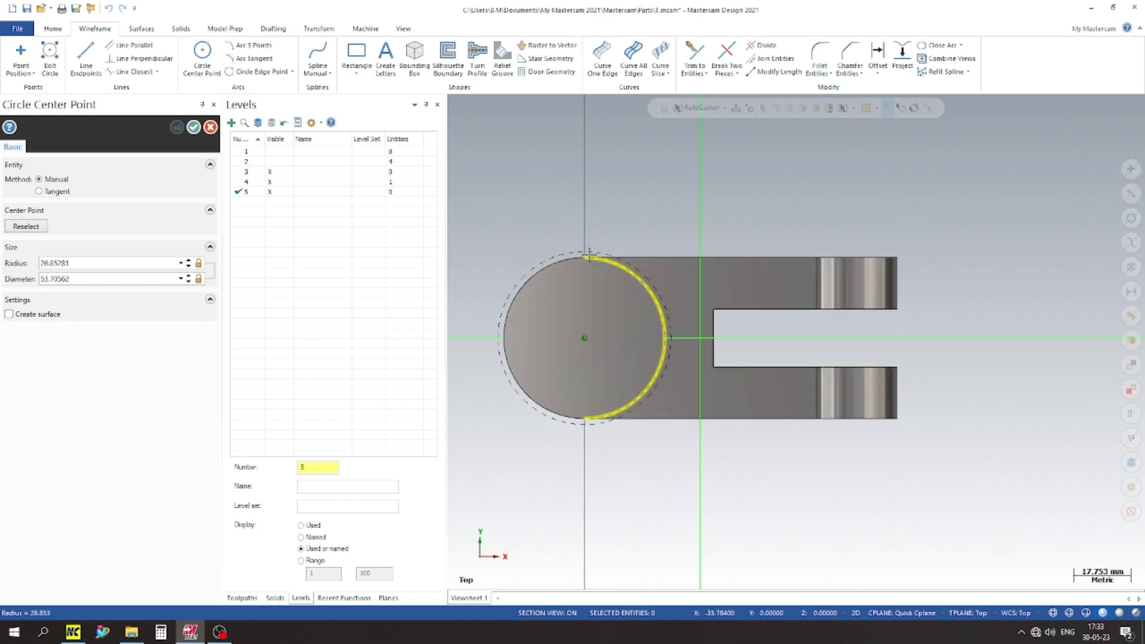
pyautogui.click(667, 325)
pyautogui.doubleClick(89, 281)
pyautogui.write('50')
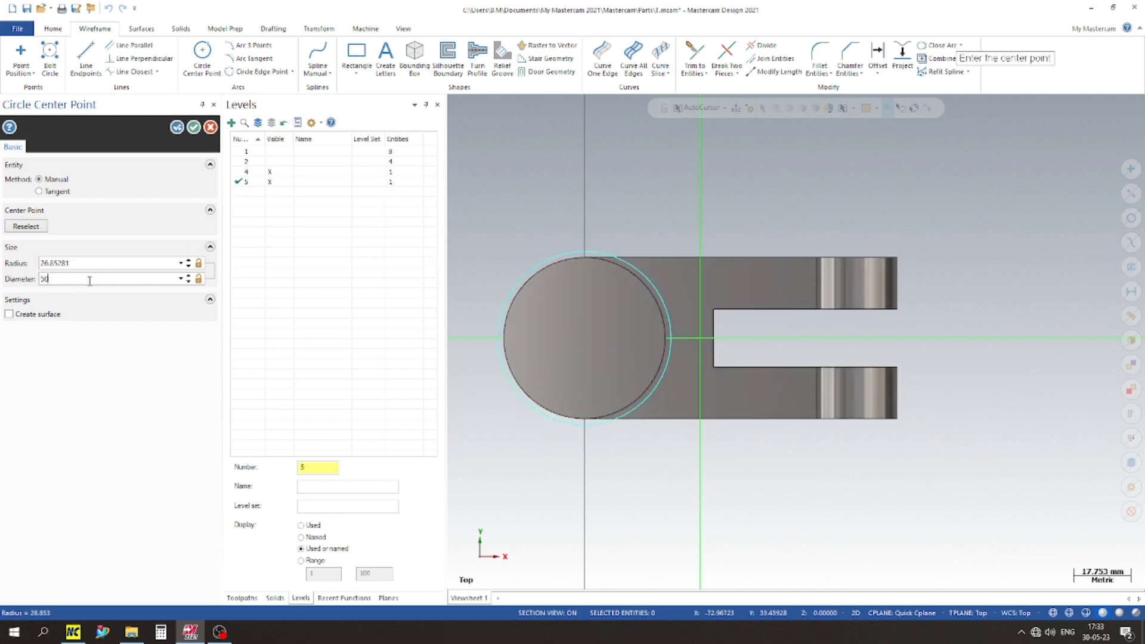
pyautogui.press('Return')
pyautogui.press('Return')
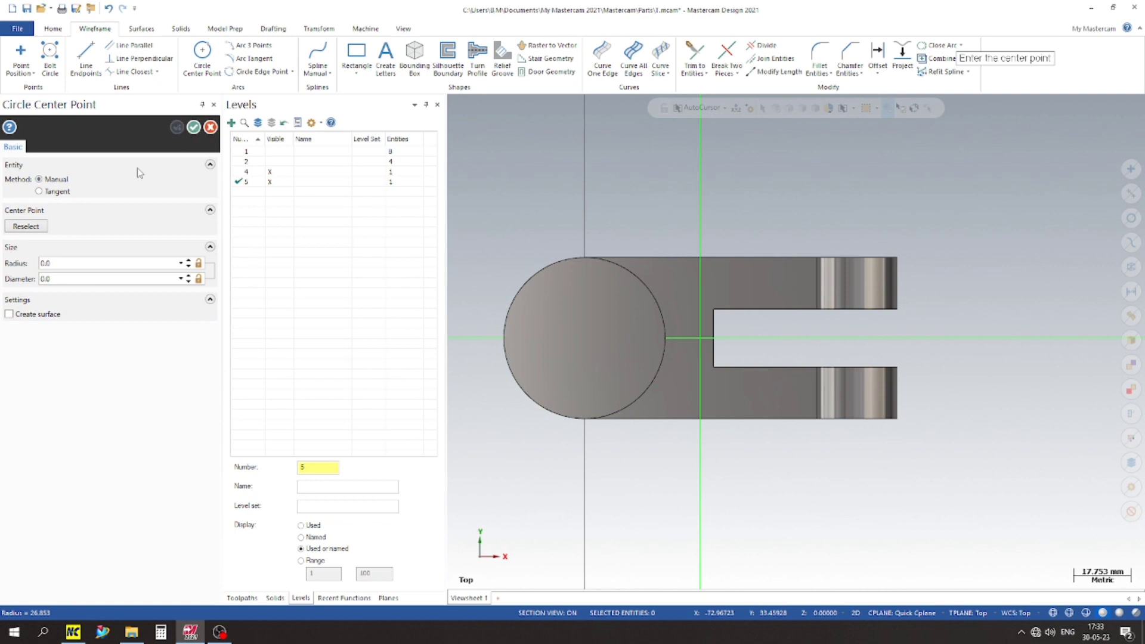
pyautogui.click(194, 127)
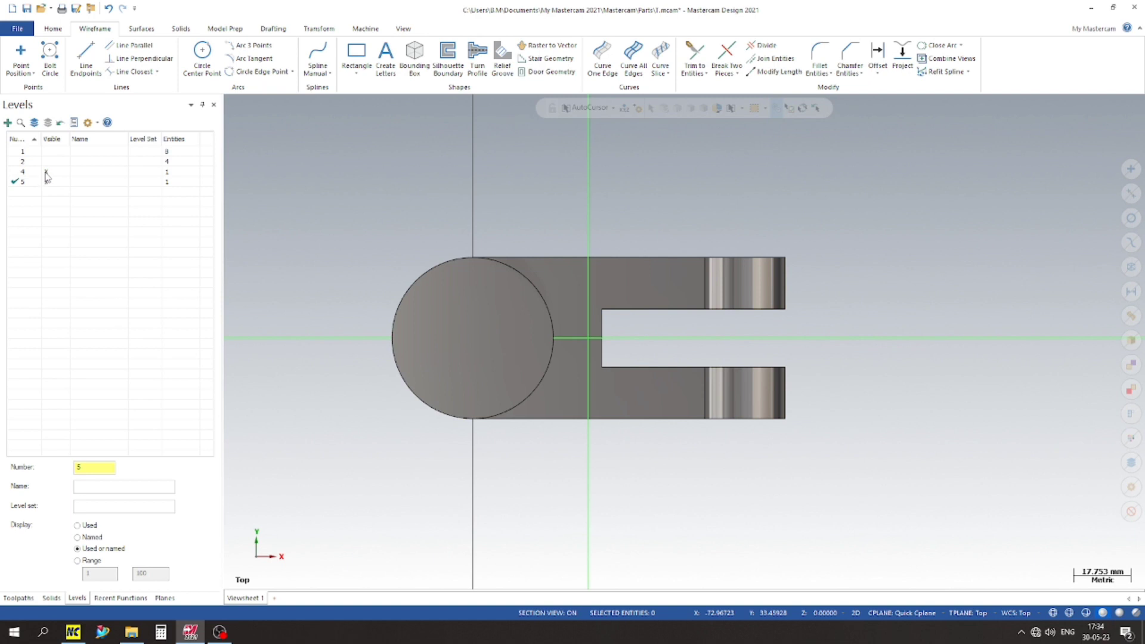
# Step: Hide level 4 and draw a 70 mm line at 90 degrees from the circle's lowest point upward through its centre
pyautogui.click(50, 172)
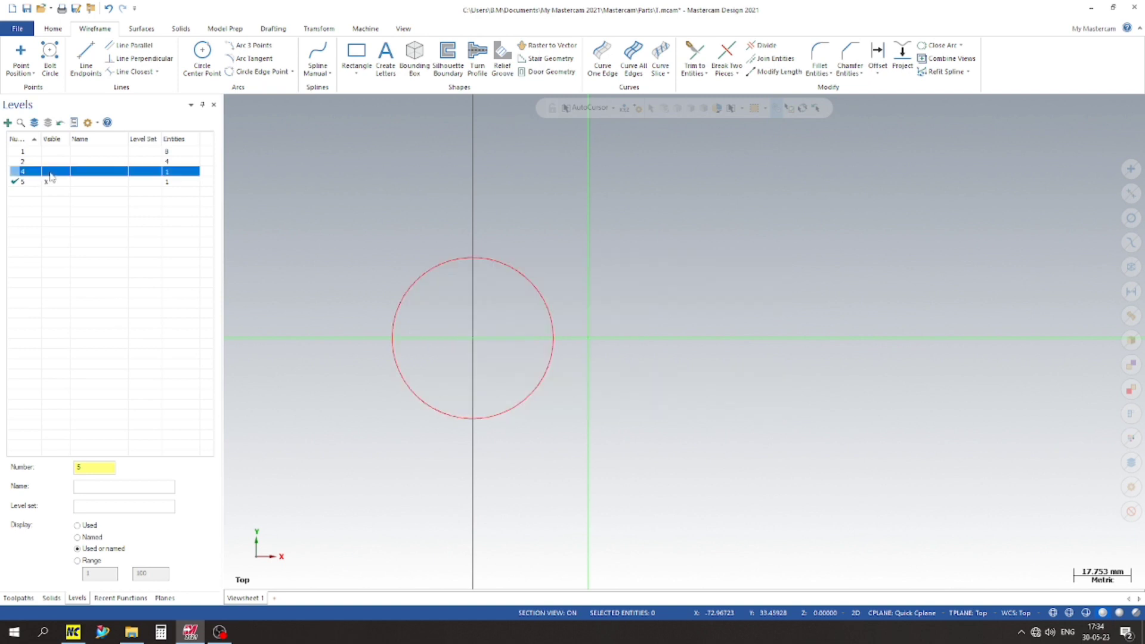
pyautogui.scroll(-2, 580, 408)
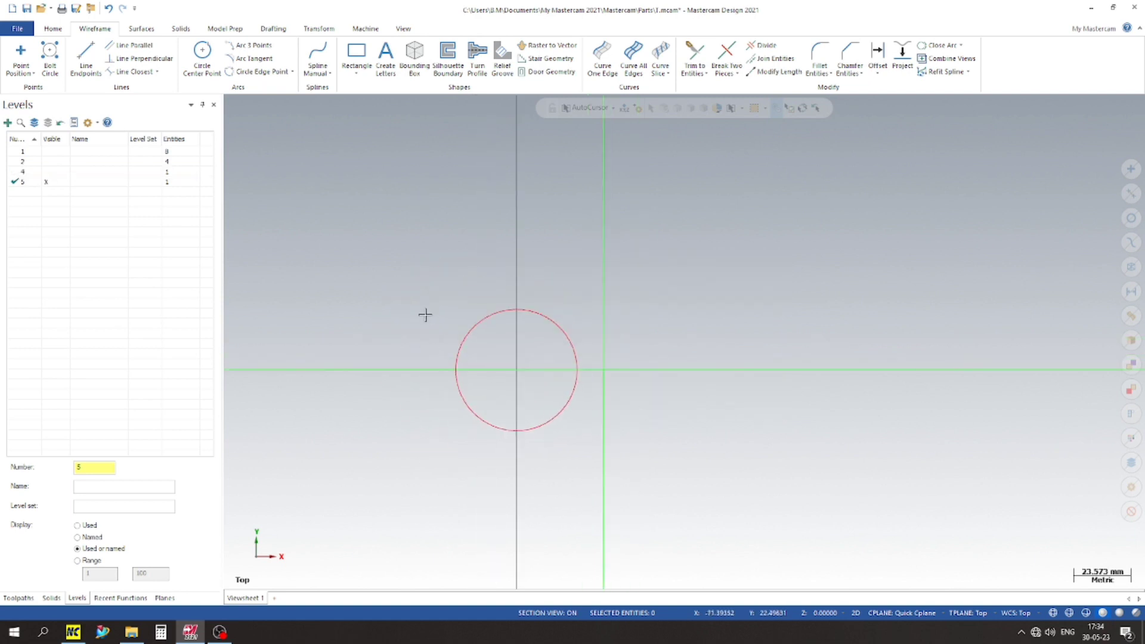
pyautogui.click(86, 58)
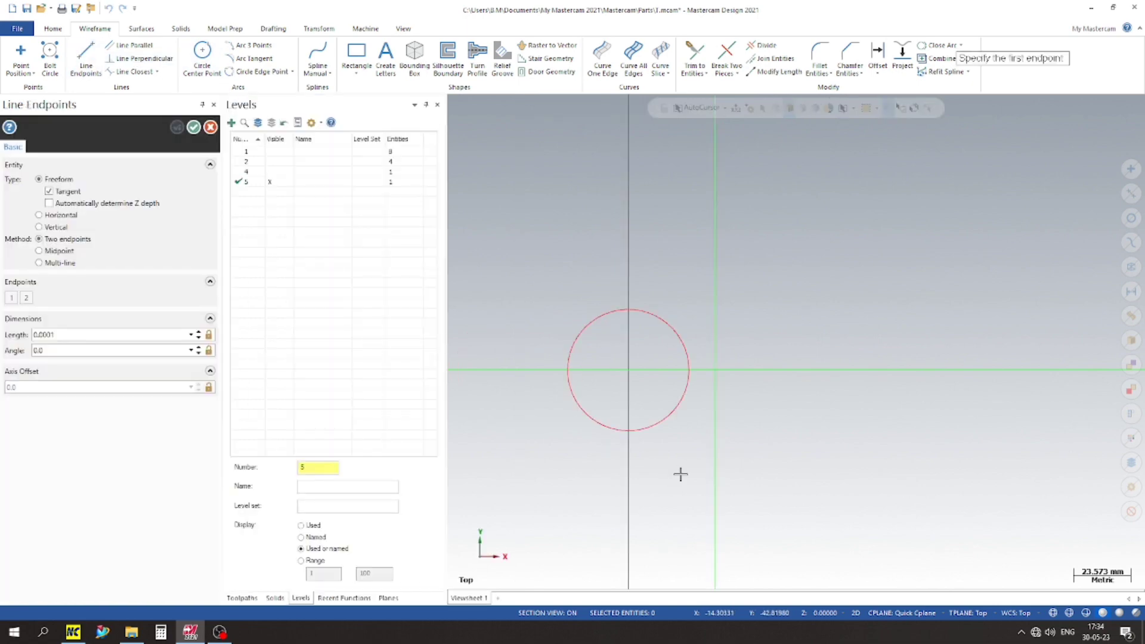
pyautogui.click(632, 430)
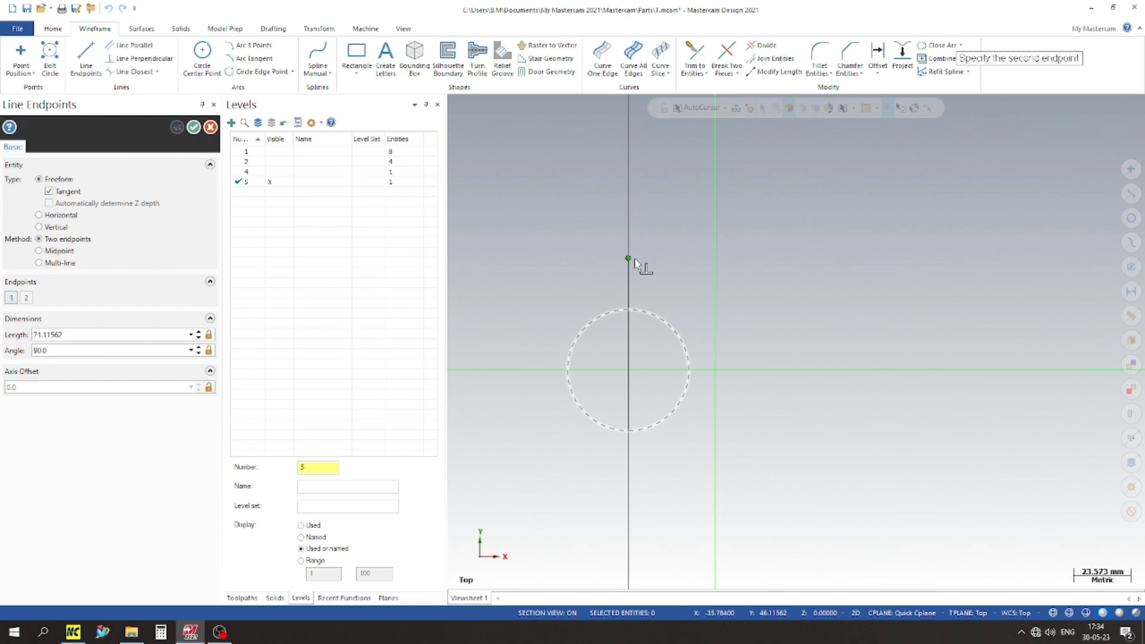
pyautogui.click(636, 213)
pyautogui.click(98, 339)
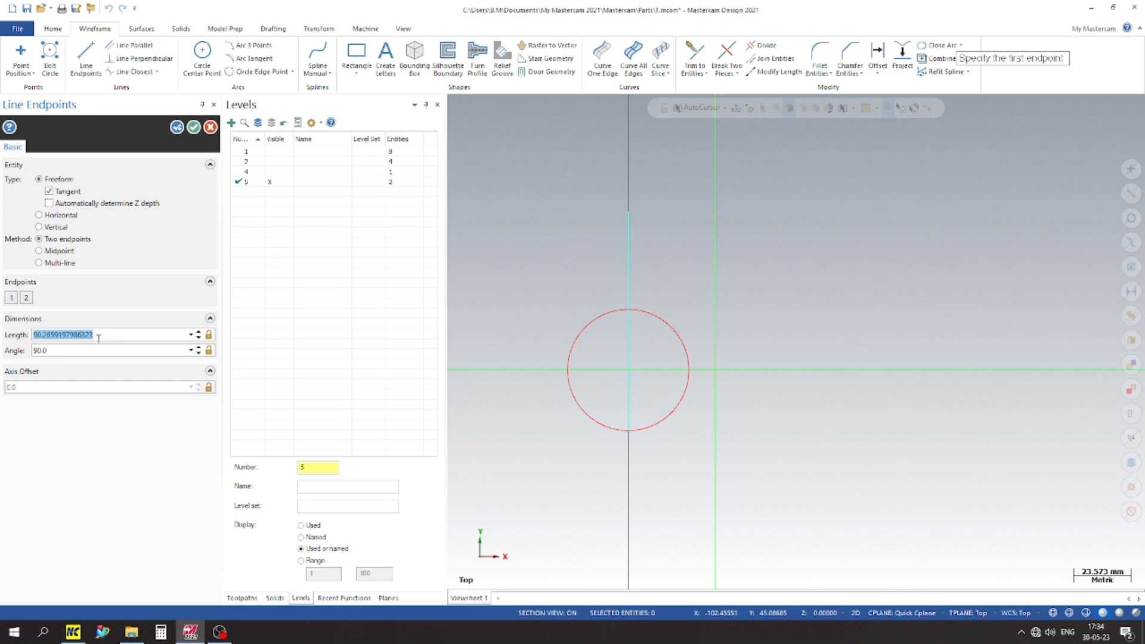
pyautogui.write('0')
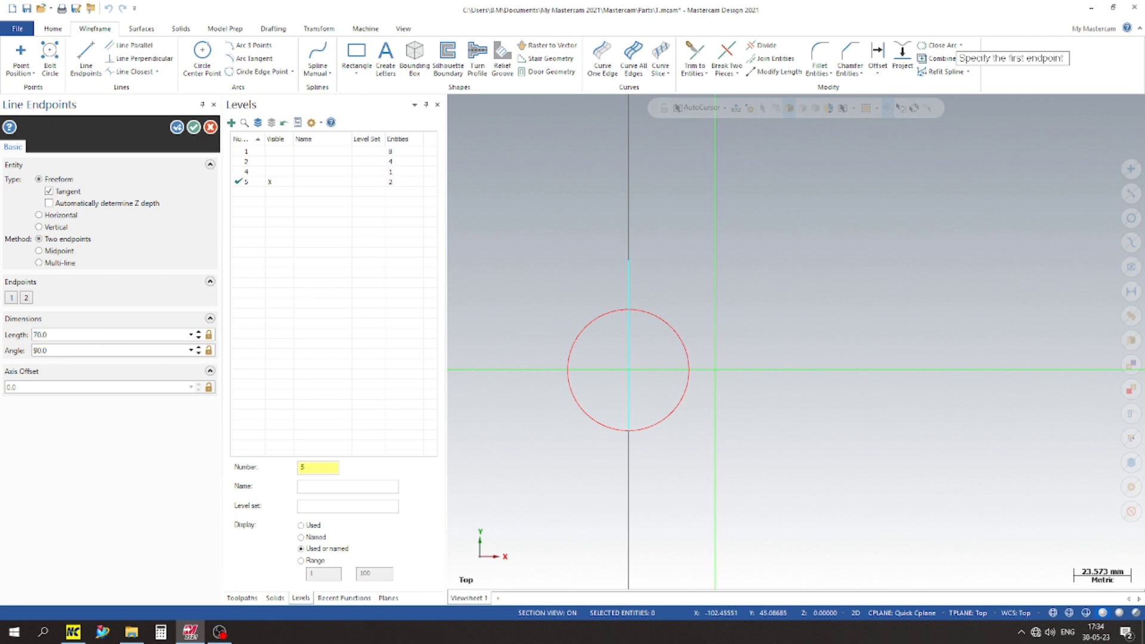
pyautogui.press('Return')
pyautogui.click(193, 126)
# Step: Draw a 50 by 45 mm rectangle with its top-centre origin on the upper end of the vertical line
pyautogui.scroll(5, 477, 275)
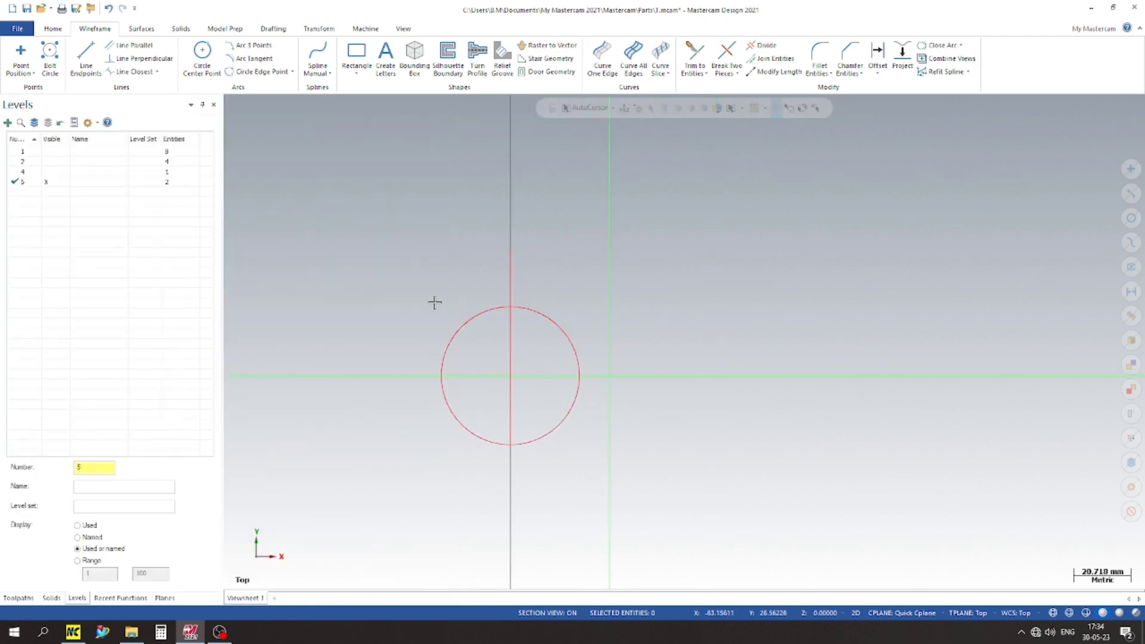
pyautogui.click(356, 72)
pyautogui.click(378, 102)
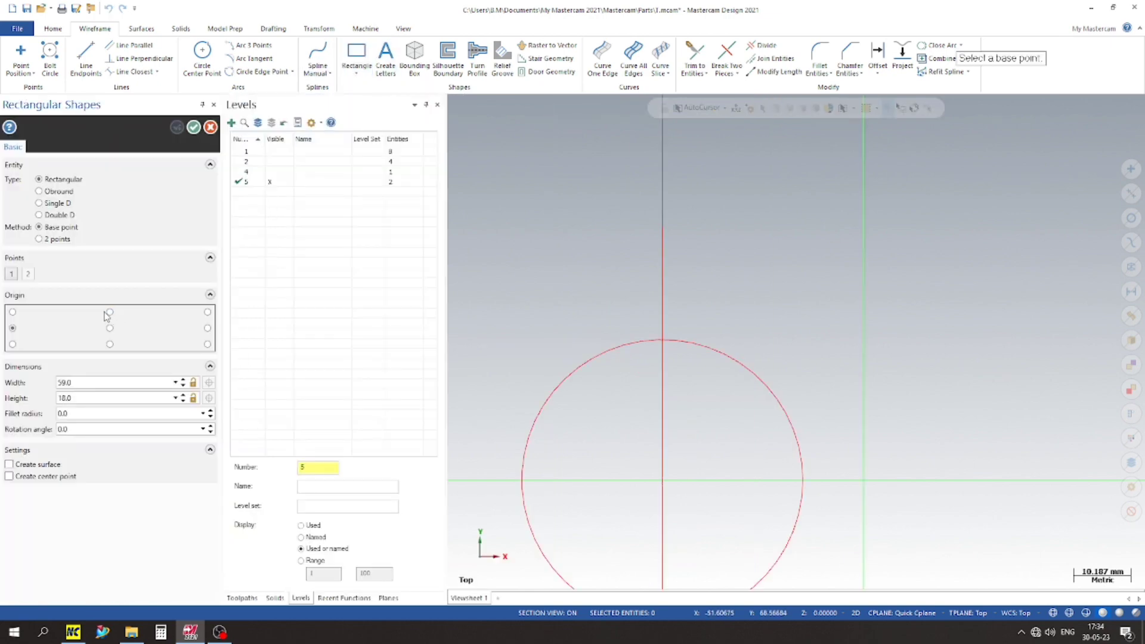
pyautogui.click(662, 228)
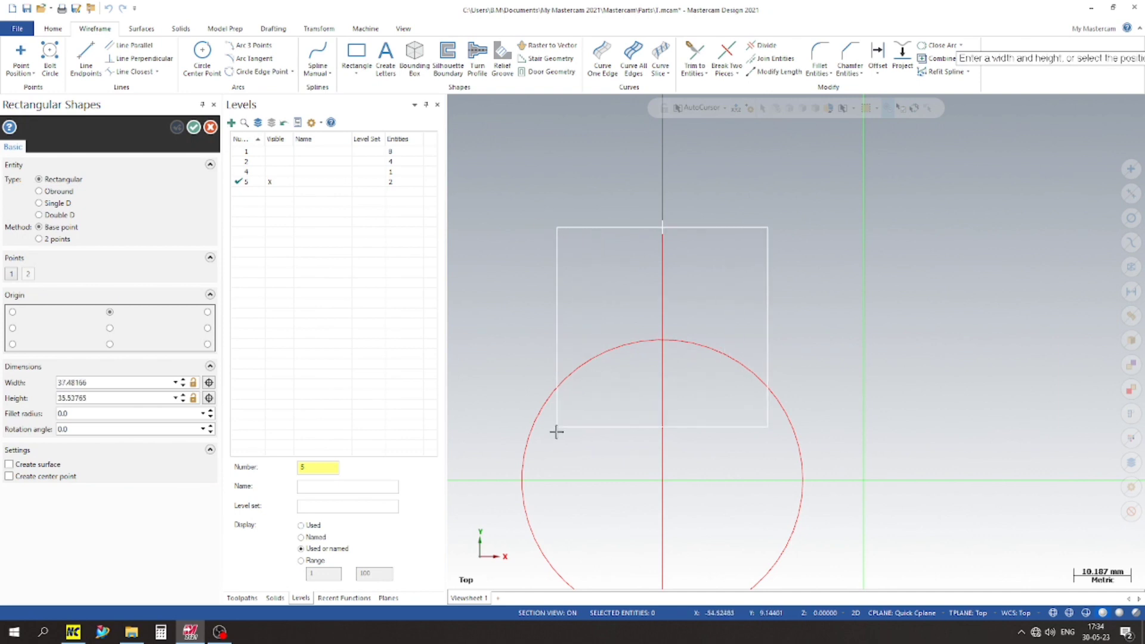
pyautogui.click(519, 481)
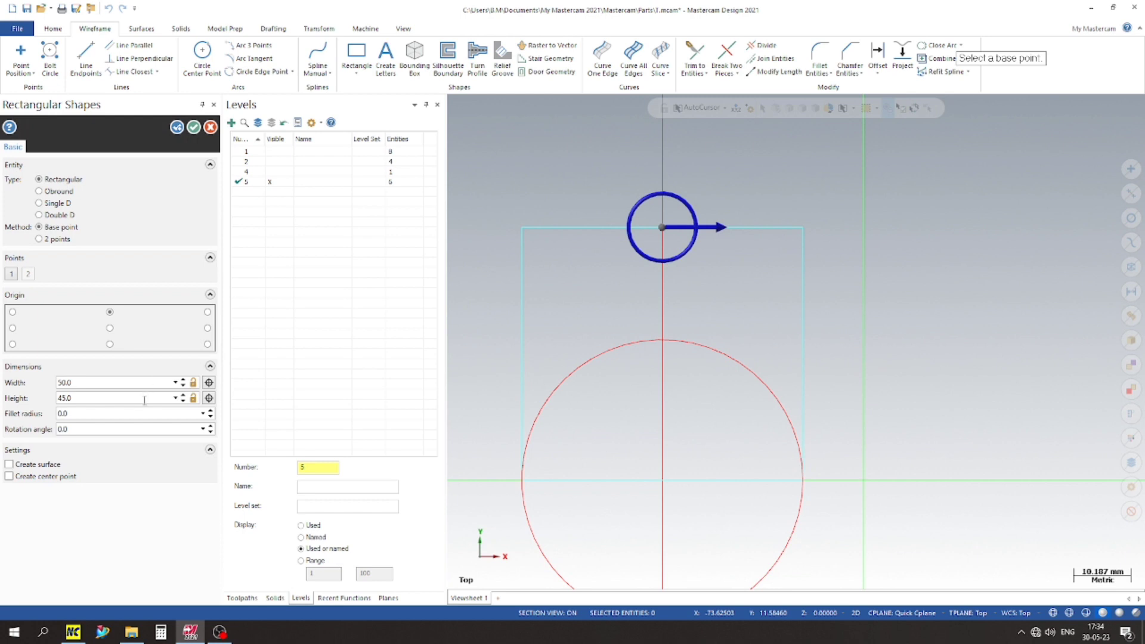
pyautogui.click(122, 397)
pyautogui.click(198, 131)
pyautogui.scroll(1, 496, 302)
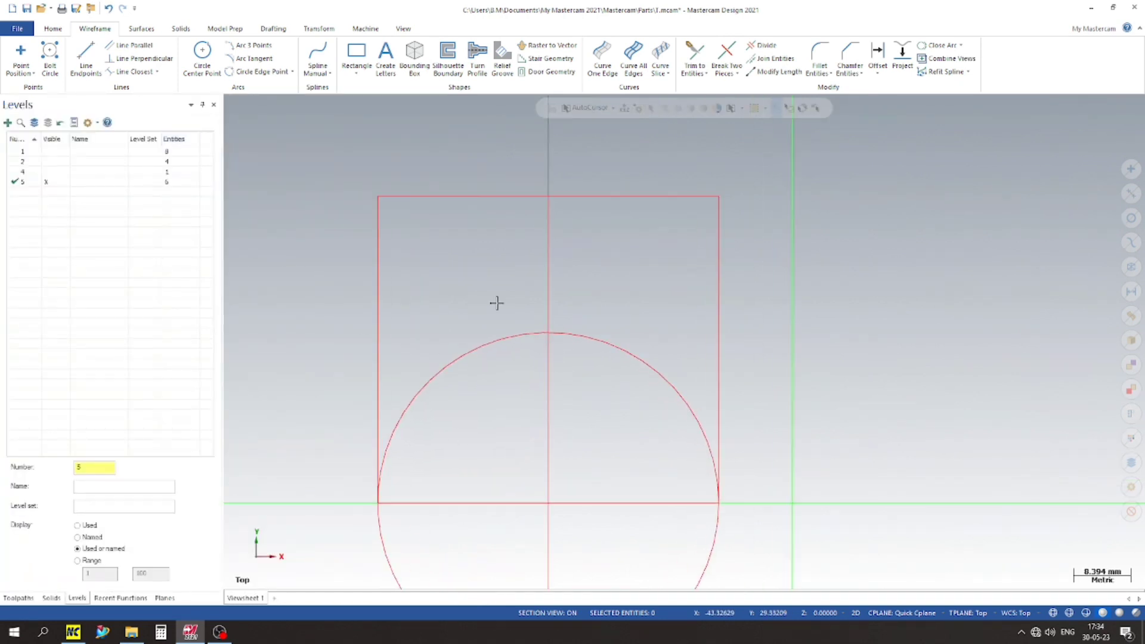
# Step: Trim the circle against the rectangle's sides with the Trim 2 entities method, keeping its upper half
pyautogui.scroll(-3, 496, 302)
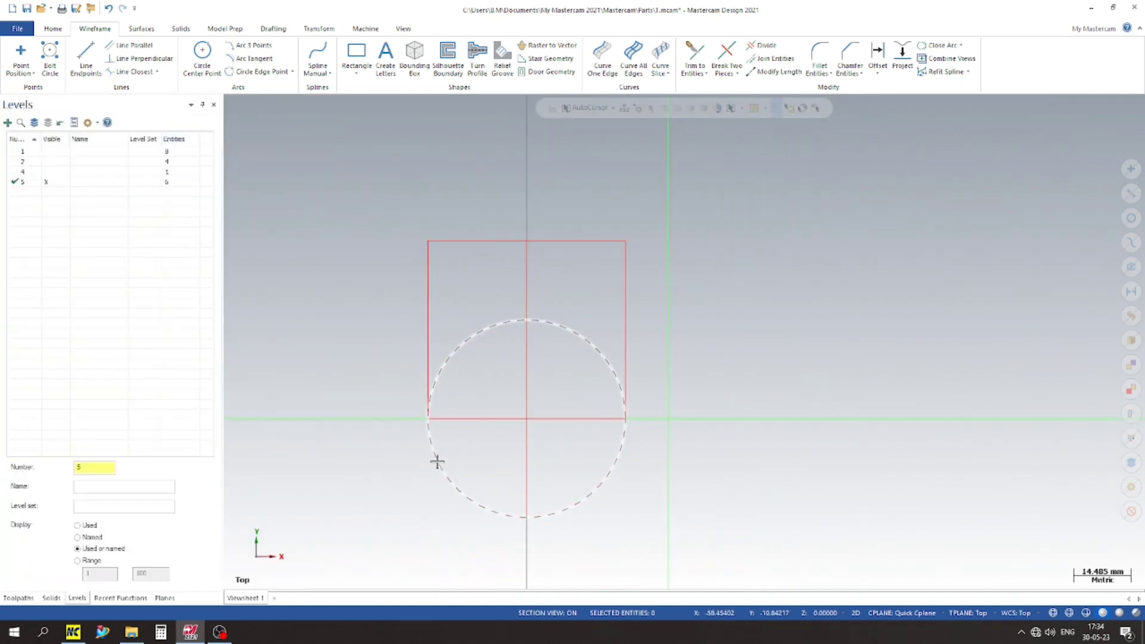
pyautogui.click(703, 62)
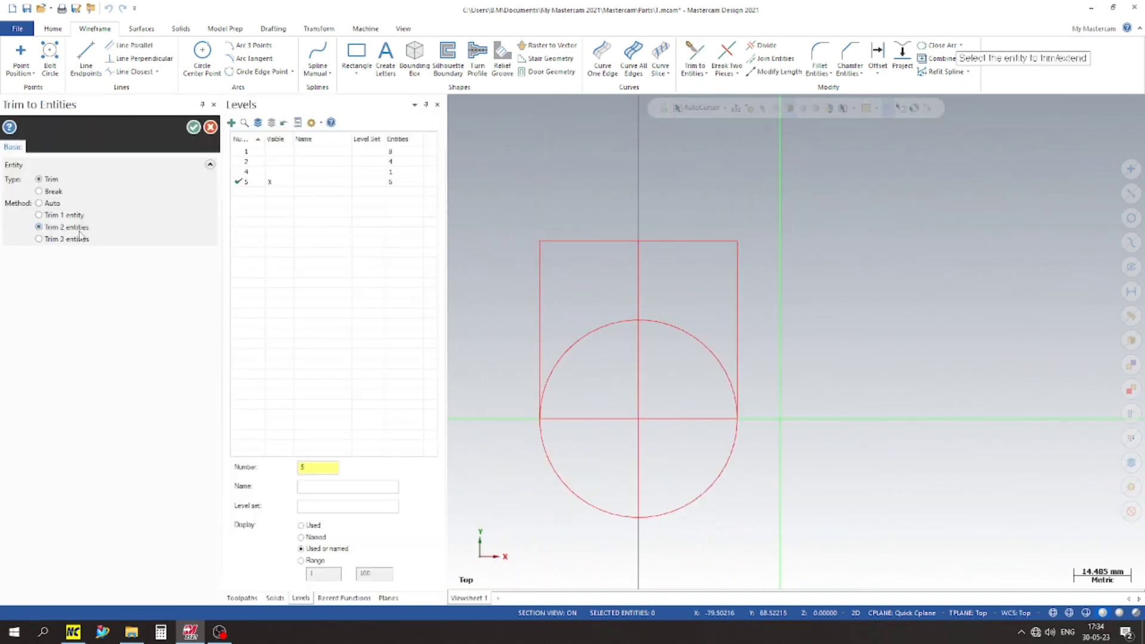
pyautogui.click(539, 344)
pyautogui.click(558, 352)
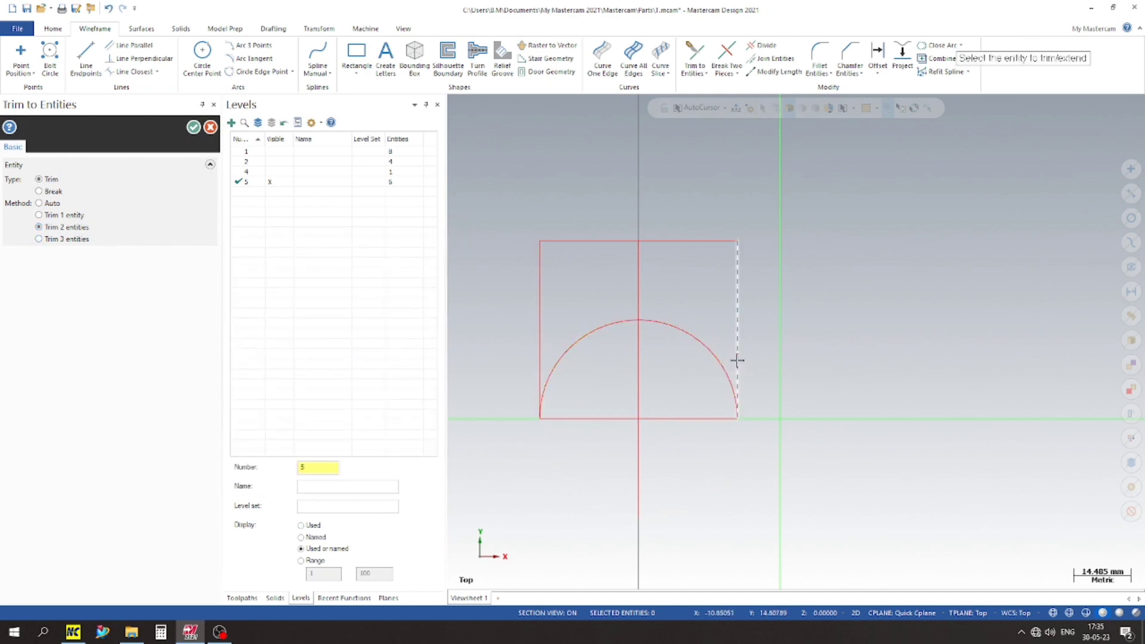
pyautogui.click(194, 128)
# Step: Delete the rectangle's bottom edge and the vertical centre line, keeping the closed profile of three lines and the arc
pyautogui.moveTo(582, 365); pyautogui.dragTo(487, 361, button='middle')
pyautogui.click(488, 362)
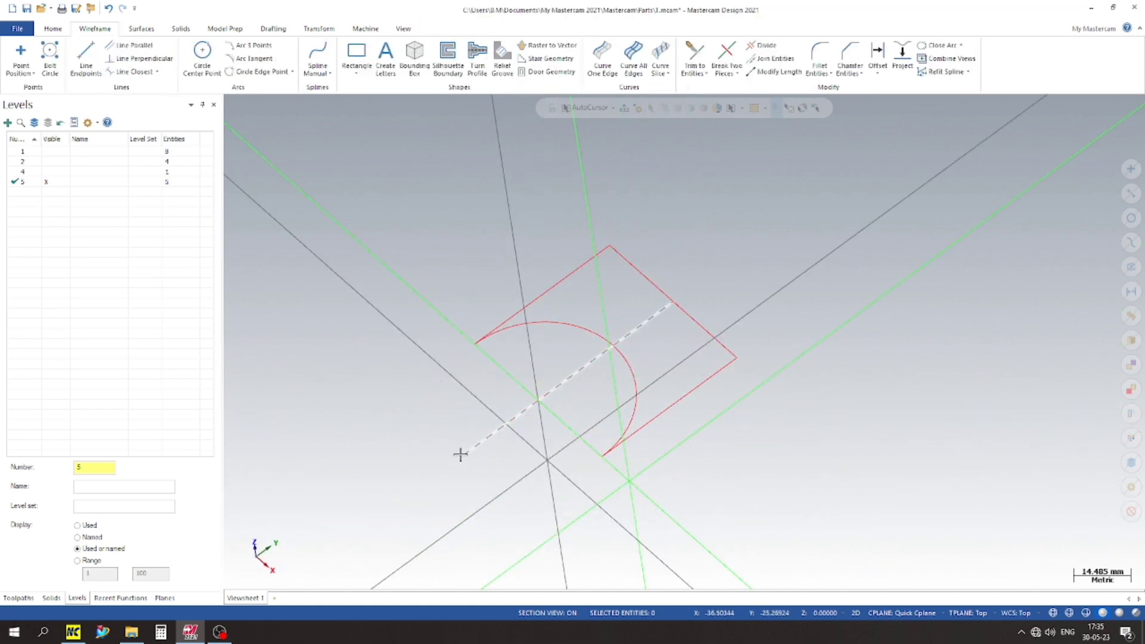
pyautogui.click(509, 422)
pyautogui.press('Delete')
pyautogui.scroll(3, 692, 291)
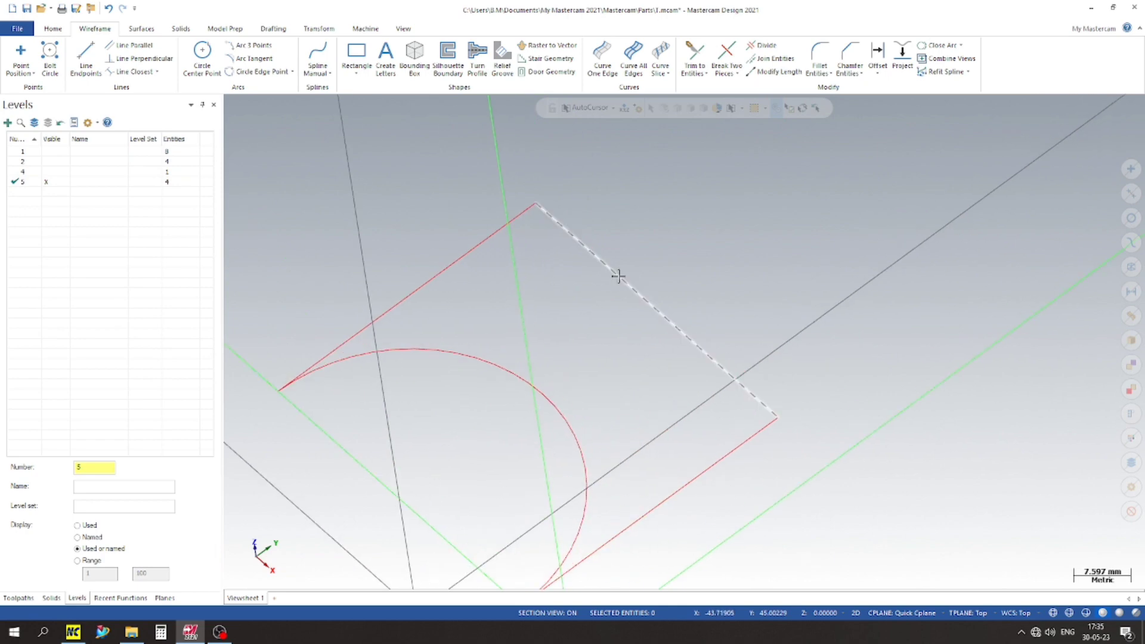
pyautogui.scroll(-6, 618, 276)
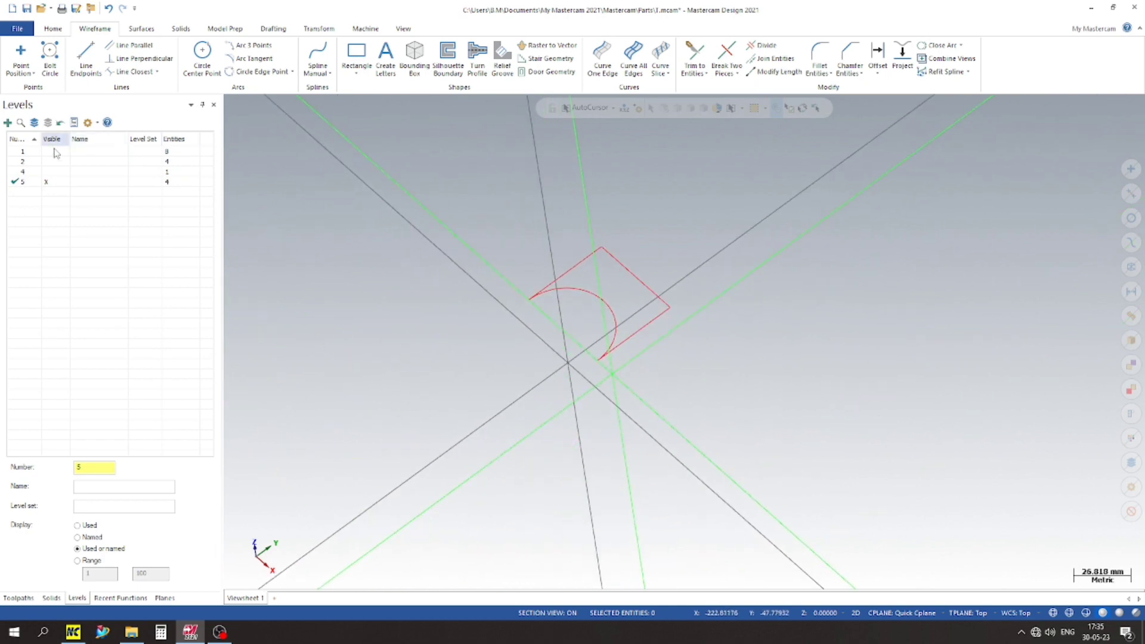
# Step: Show level 4 again and check the new profile against the solid body from the other side
pyautogui.click(46, 172)
pyautogui.scroll(-3, 387, 206)
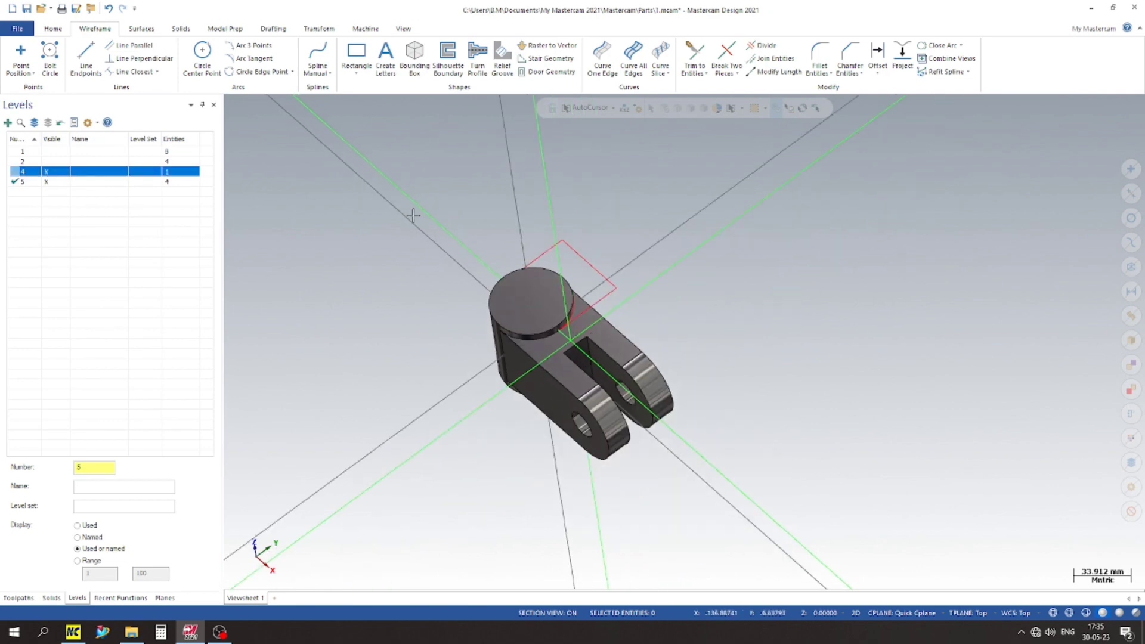
pyautogui.moveTo(689, 325); pyautogui.dragTo(597, 314, button='middle')
pyautogui.scroll(5, 884, 268)
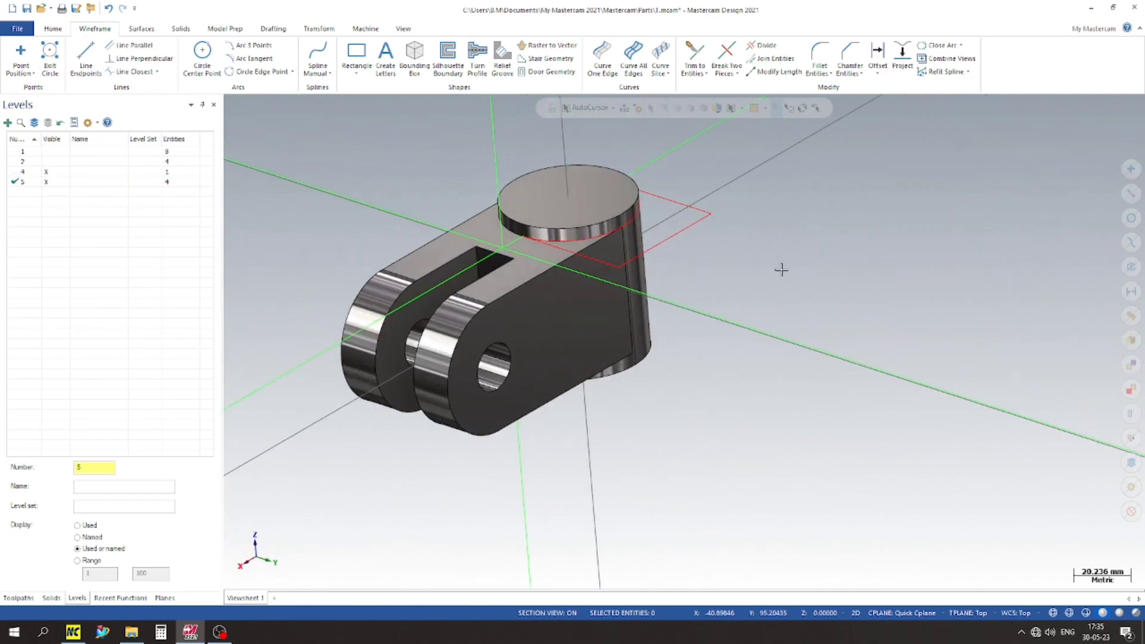
pyautogui.scroll(-1, 782, 270)
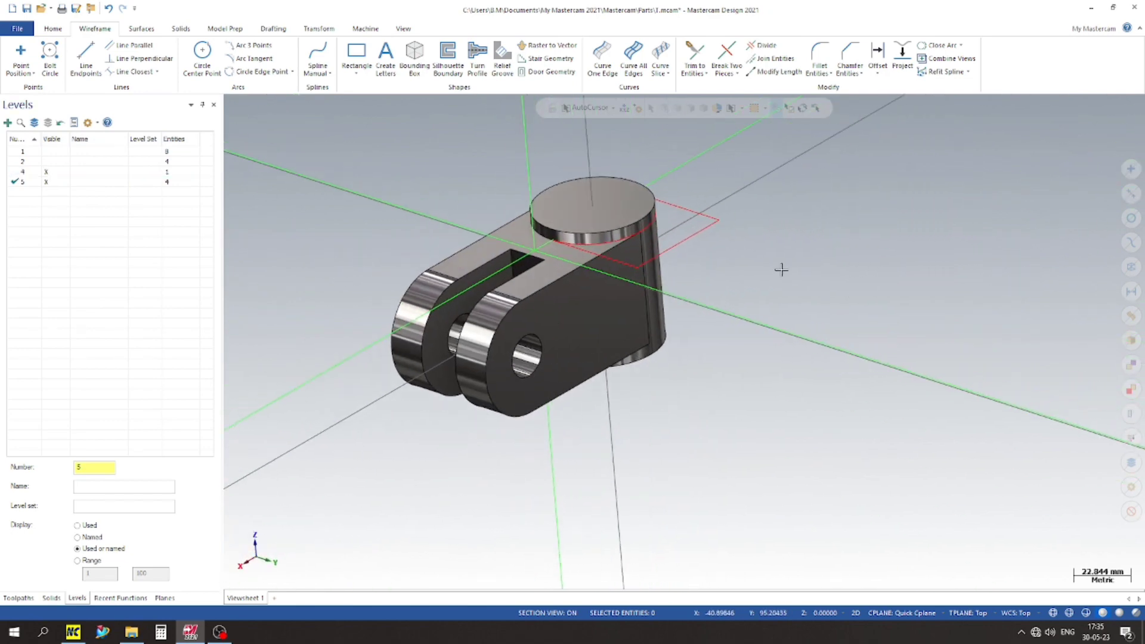
# Step: Extrude the closed profile of three lines and the arc 50 mm downward, adding it as a boss to the solid body
pyautogui.click(180, 29)
pyautogui.click(113, 56)
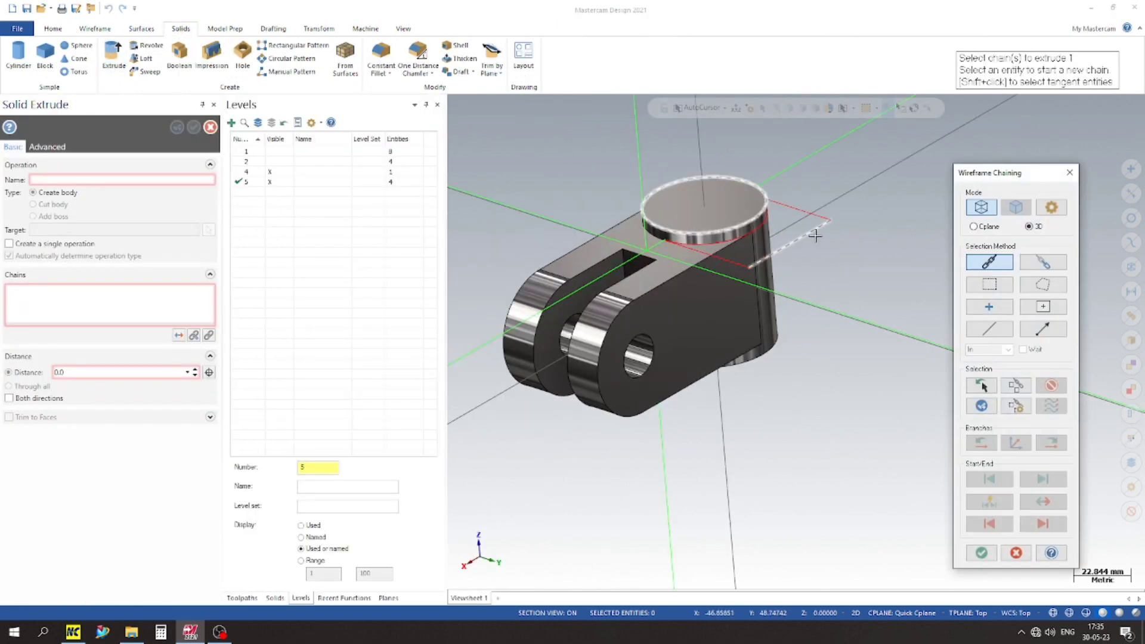
pyautogui.click(829, 225)
pyautogui.click(982, 554)
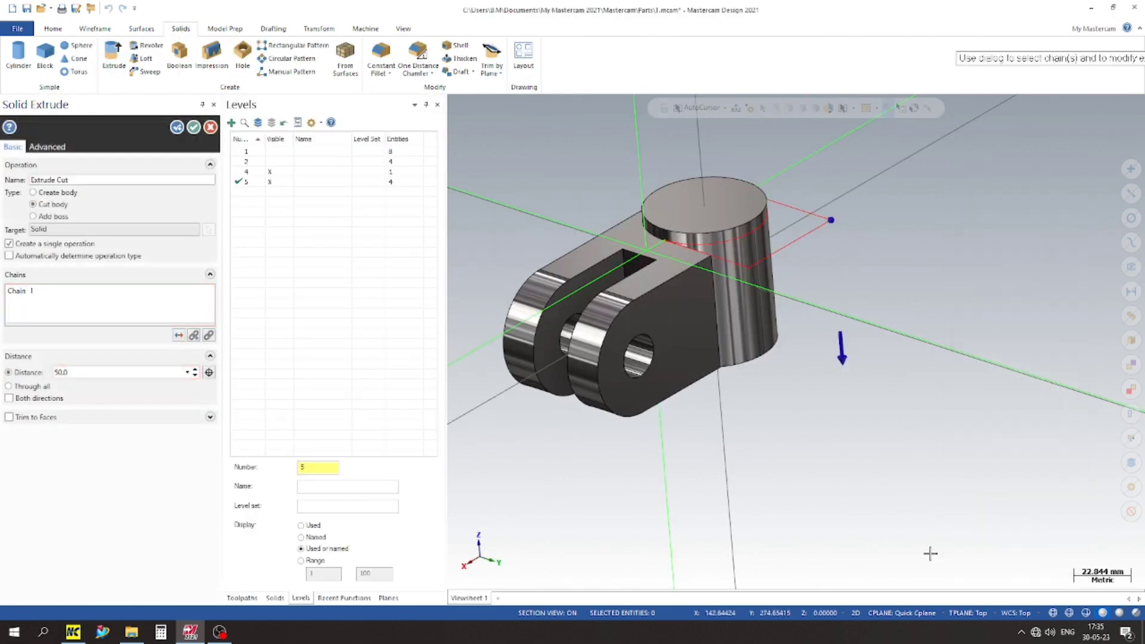
pyautogui.click(49, 195)
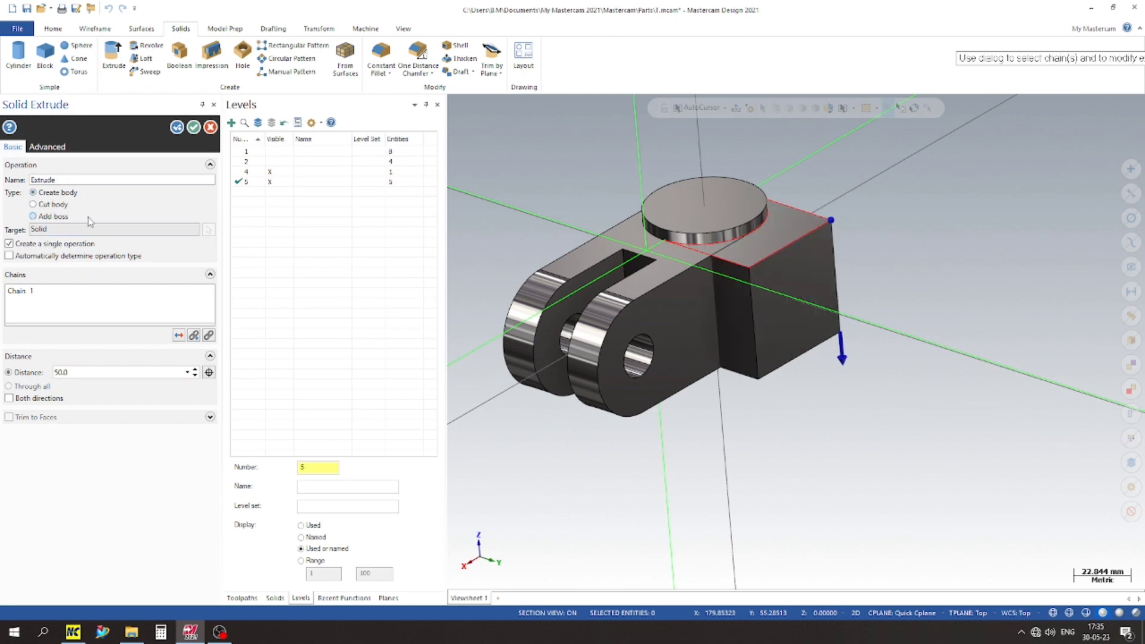
pyautogui.click(54, 217)
pyautogui.scroll(3, 746, 244)
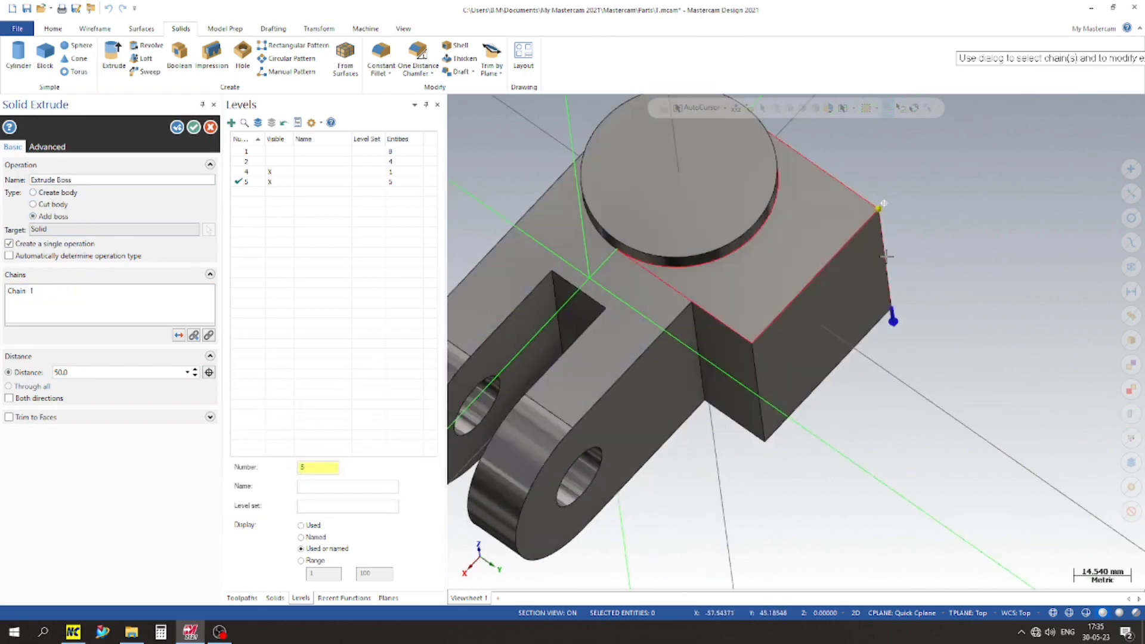
pyautogui.moveTo(887, 257); pyautogui.dragTo(796, 251, button='middle')
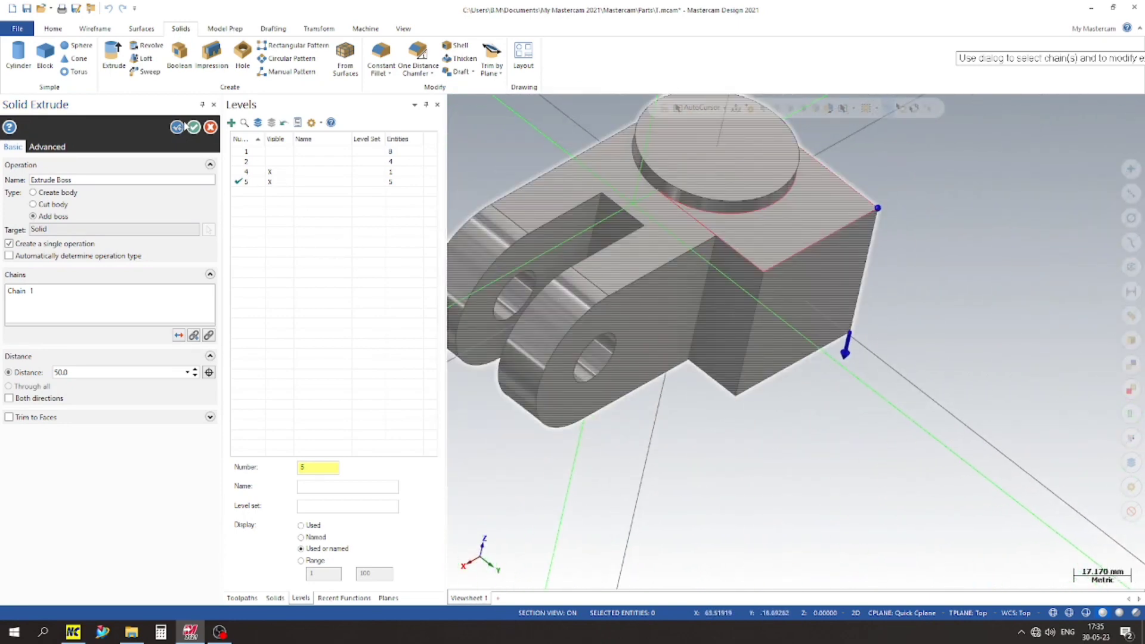
pyautogui.click(179, 126)
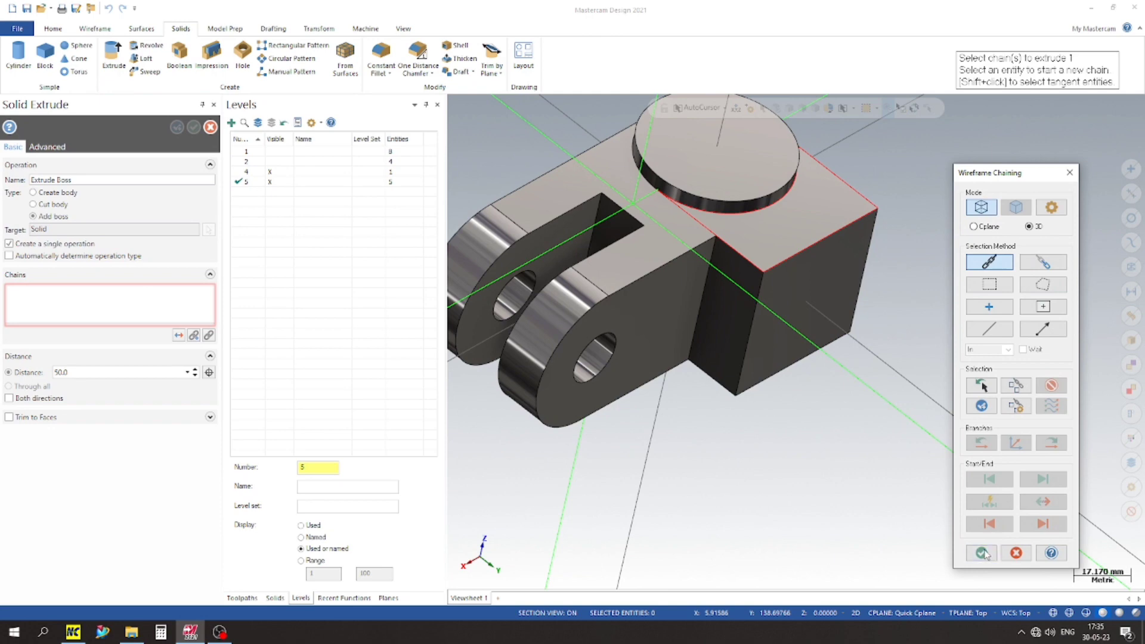
pyautogui.click(982, 553)
pyautogui.click(210, 127)
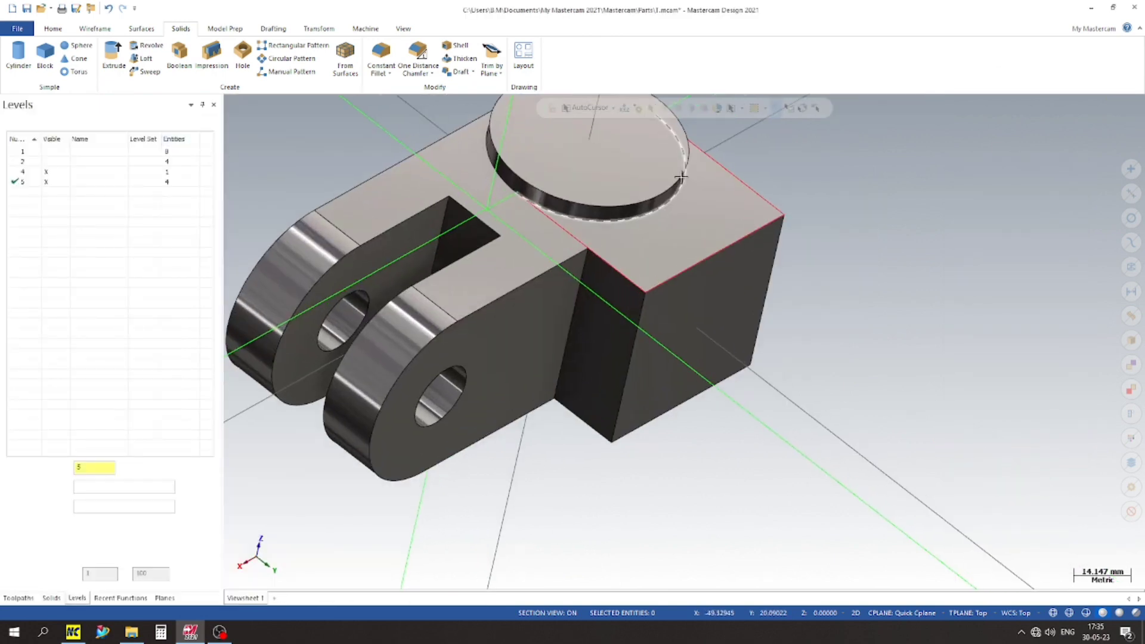
# Step: Make level 4 the active level and hide level 5
pyautogui.click(23, 172)
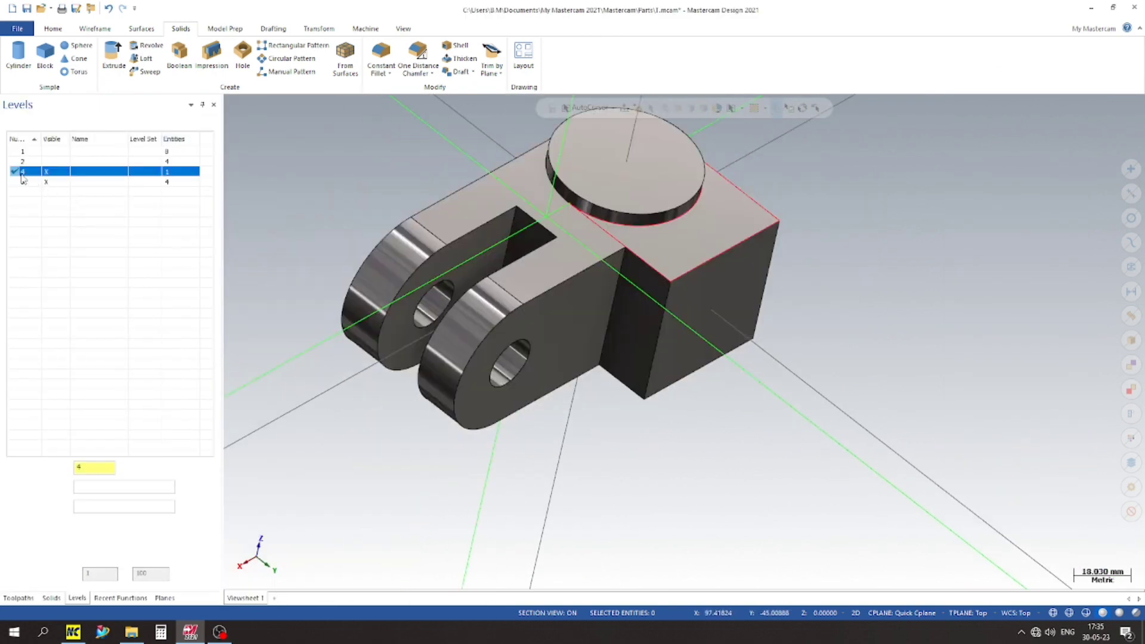
pyautogui.click(50, 182)
pyautogui.scroll(2, 394, 216)
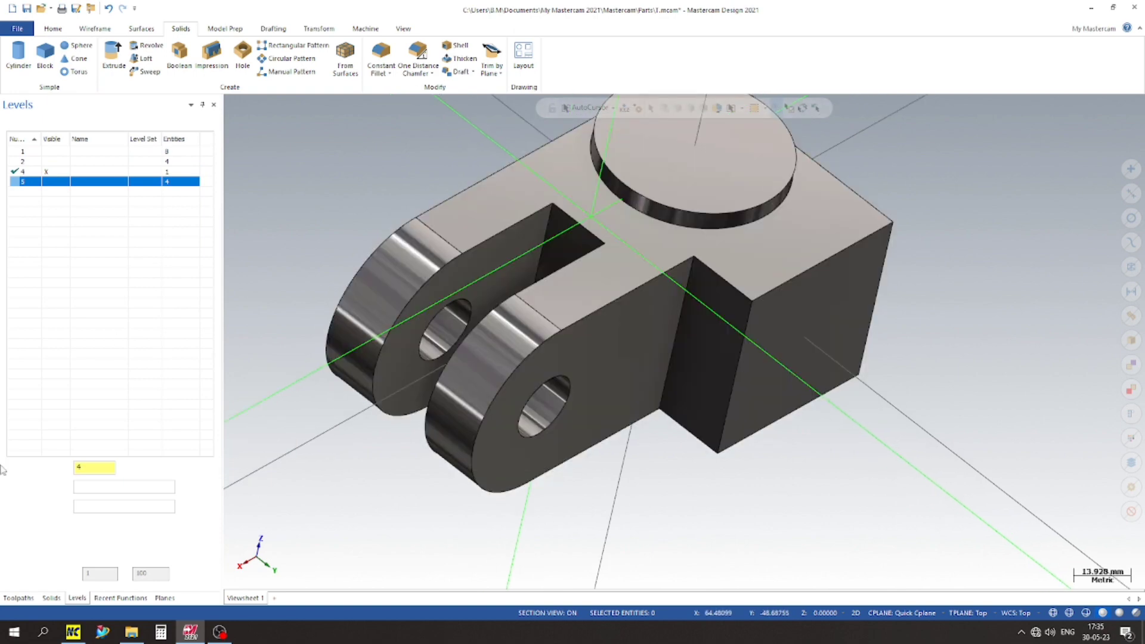
# Step: Examine the new side block and its junction with the cylinder and fork from several angles
pyautogui.scroll(4, 340, 396)
pyautogui.scroll(-5, 518, 391)
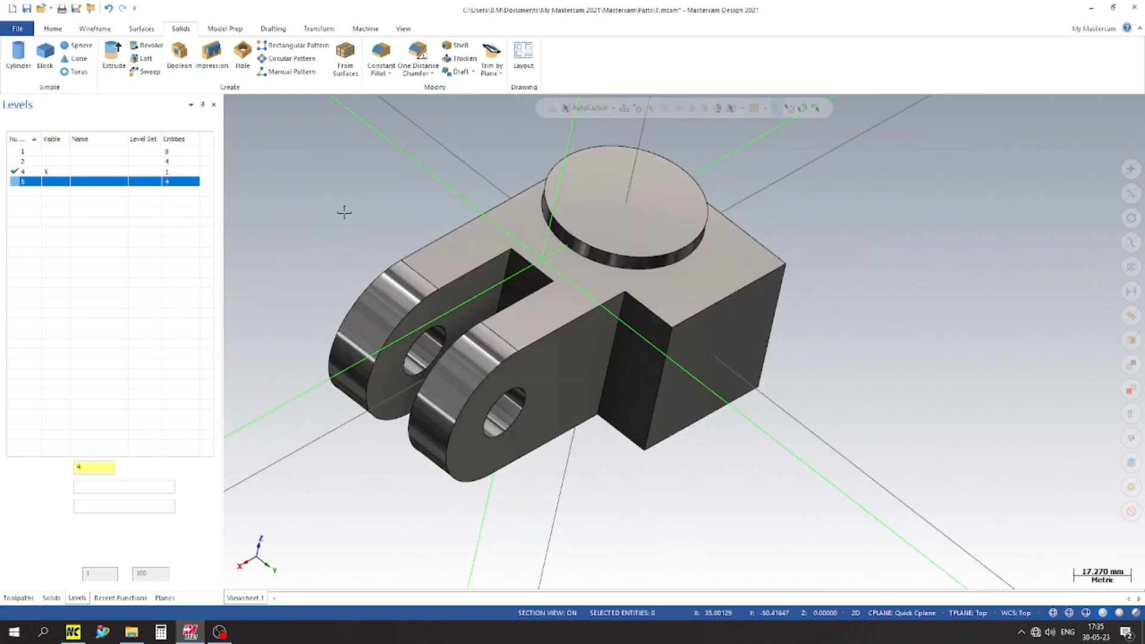
pyautogui.scroll(2, 753, 265)
pyautogui.moveTo(933, 342); pyautogui.dragTo(942, 283, button='middle')
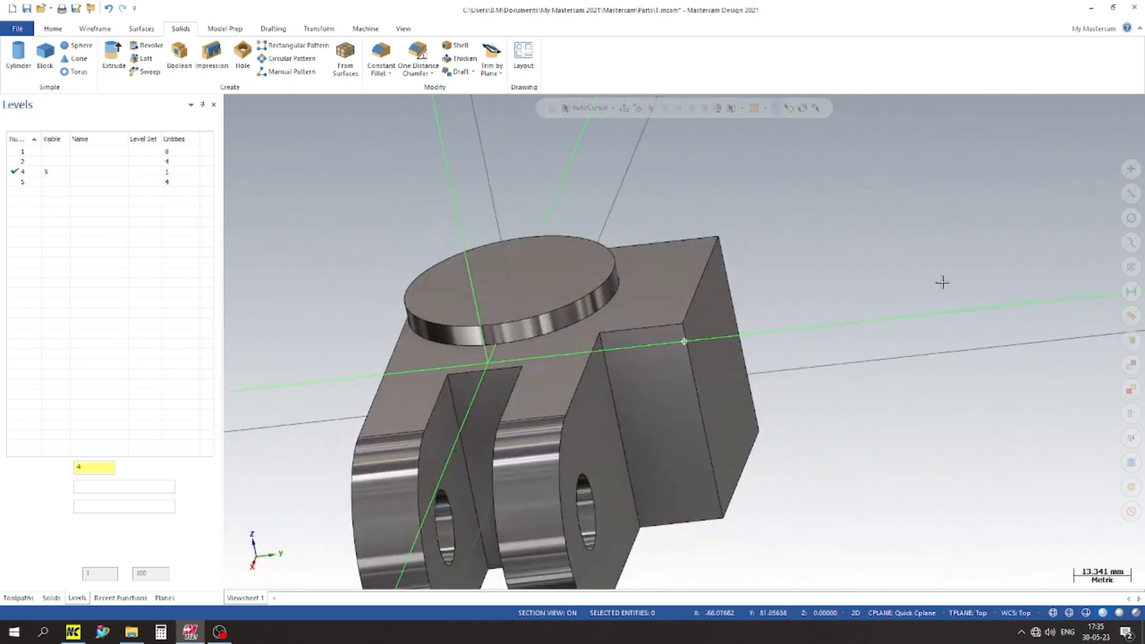
pyautogui.scroll(-2, 561, 251)
pyautogui.scroll(3, 559, 241)
pyautogui.scroll(-5, 499, 211)
pyautogui.moveTo(670, 284); pyautogui.dragTo(740, 322, button='middle')
pyautogui.scroll(-3, 737, 438)
# Step: Show level 1 and display the model as wireframe in the Top view
pyautogui.click(48, 153)
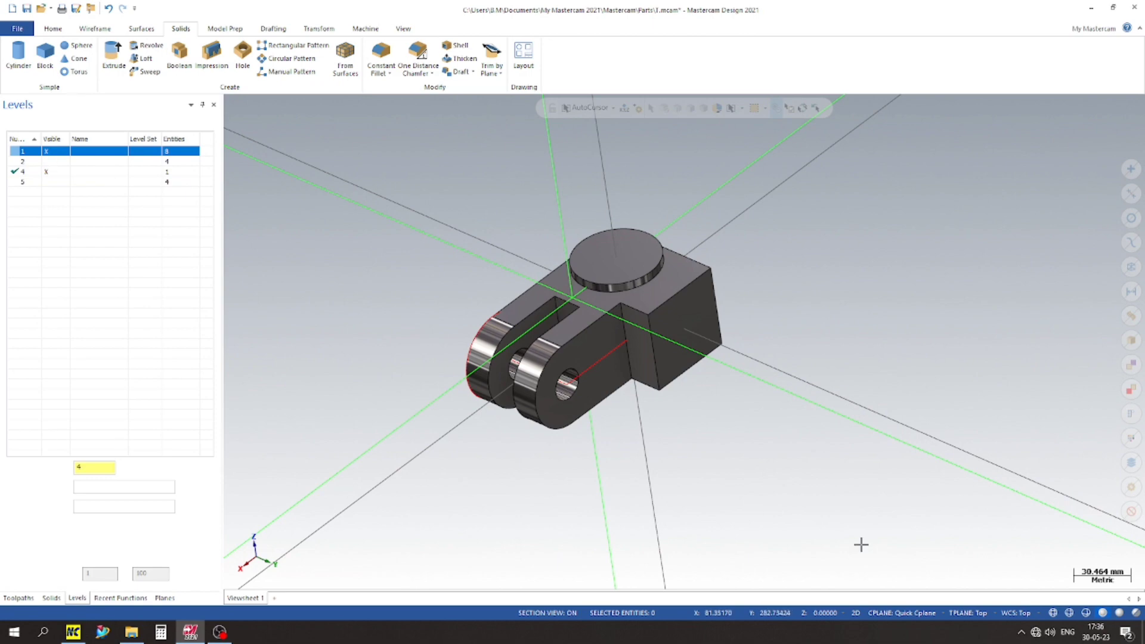
pyautogui.click(1052, 612)
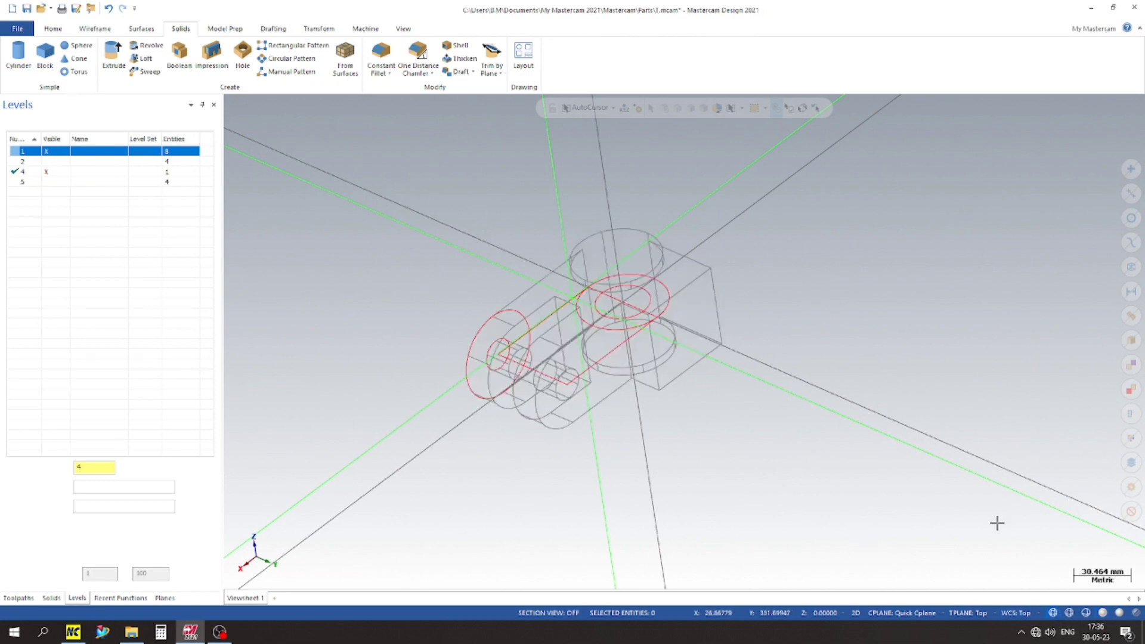
pyautogui.scroll(3, 404, 195)
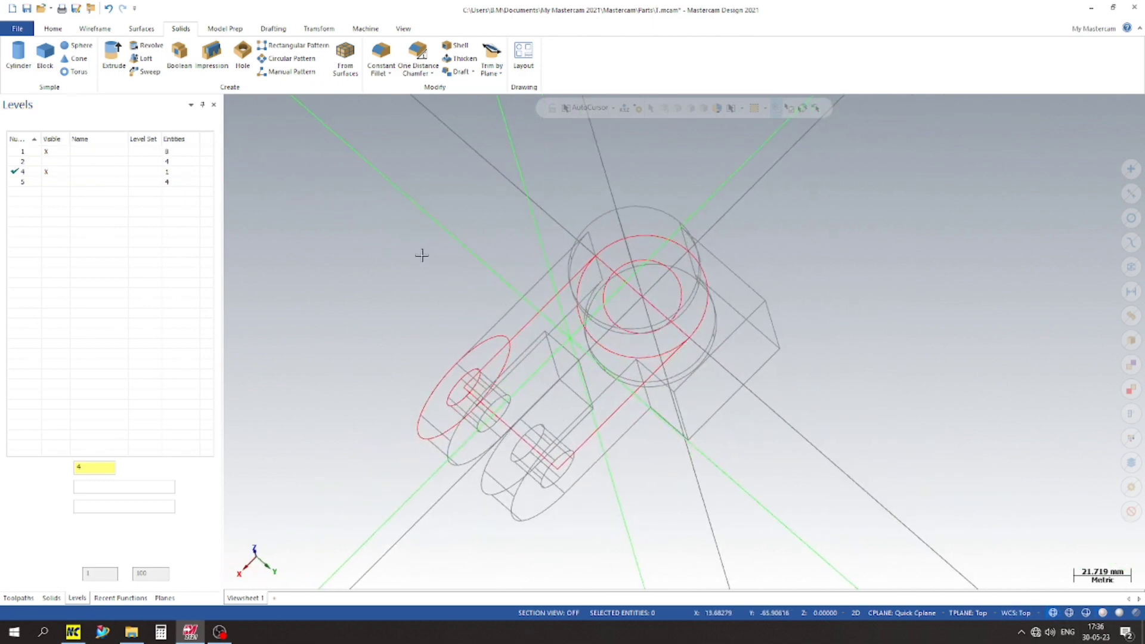
pyautogui.rightClick(419, 248)
pyautogui.click(455, 301)
pyautogui.scroll(-1, 350, 248)
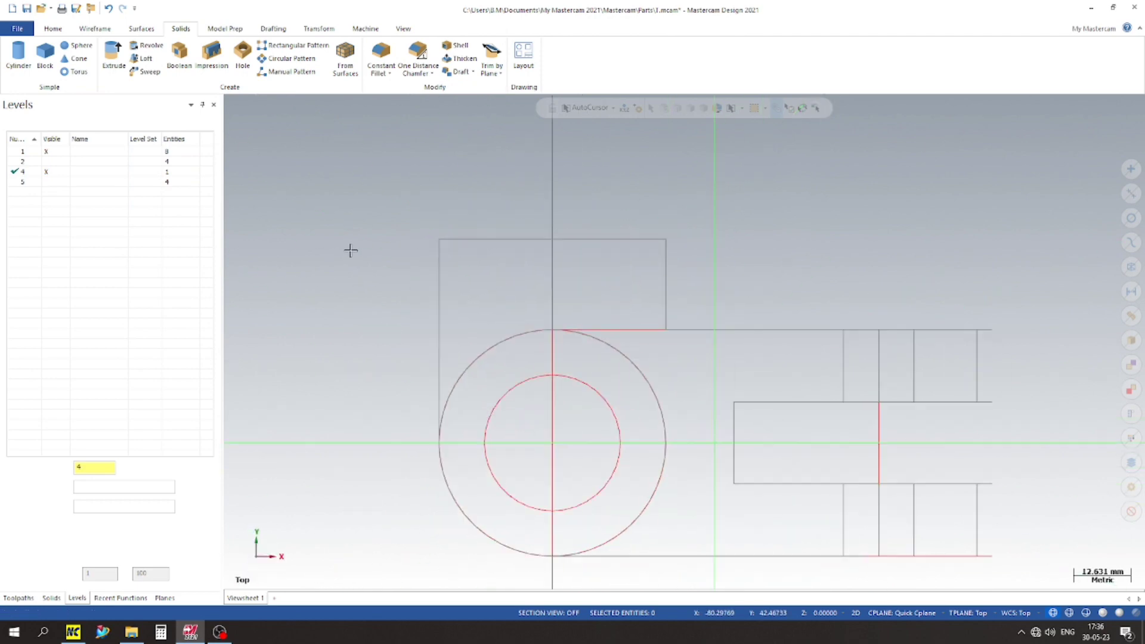
# Step: Cut the bore through the cylinder by extruding the inner circle 50 mm in both directions, checking it in shaded display
pyautogui.click(118, 54)
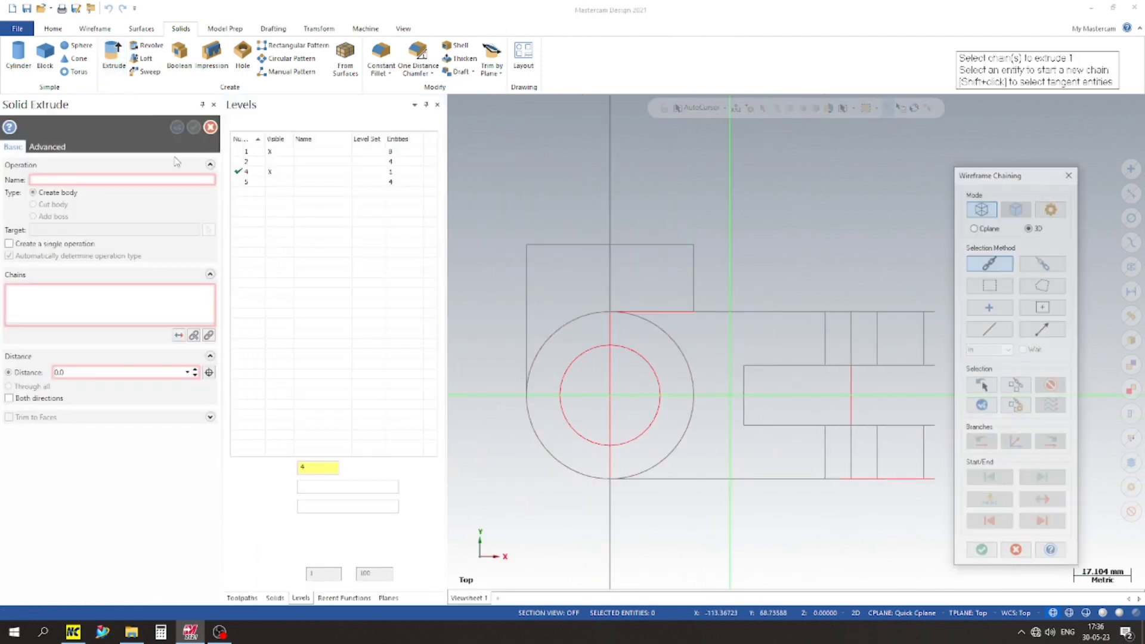
pyautogui.click(565, 359)
pyautogui.press('Return')
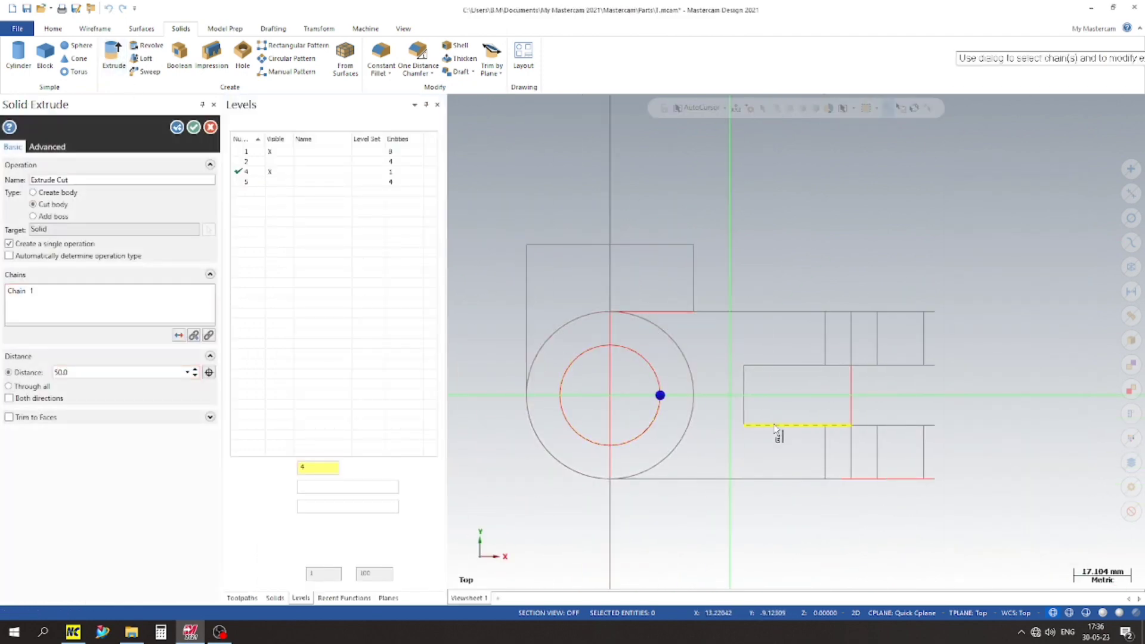
pyautogui.click(1104, 613)
pyautogui.moveTo(718, 422)
pyautogui.mouseDown(button='middle')
pyautogui.moveTo(708, 328)
pyautogui.moveTo(590, 353)
pyautogui.mouseUp(button='middle')
pyautogui.scroll(-3, 583, 271)
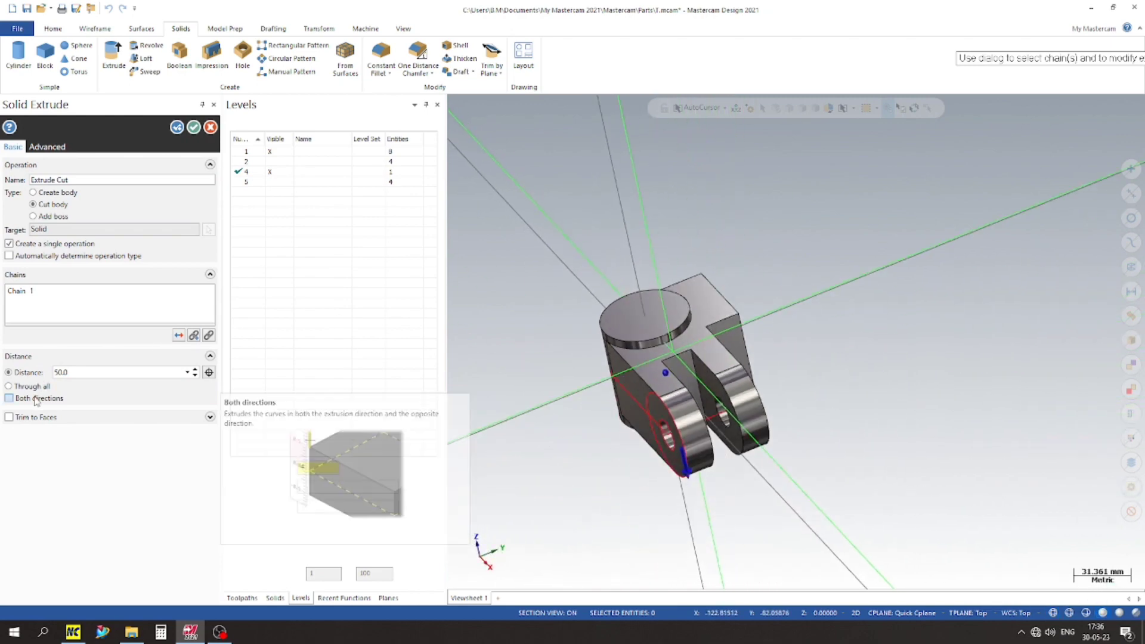
pyautogui.click(9, 398)
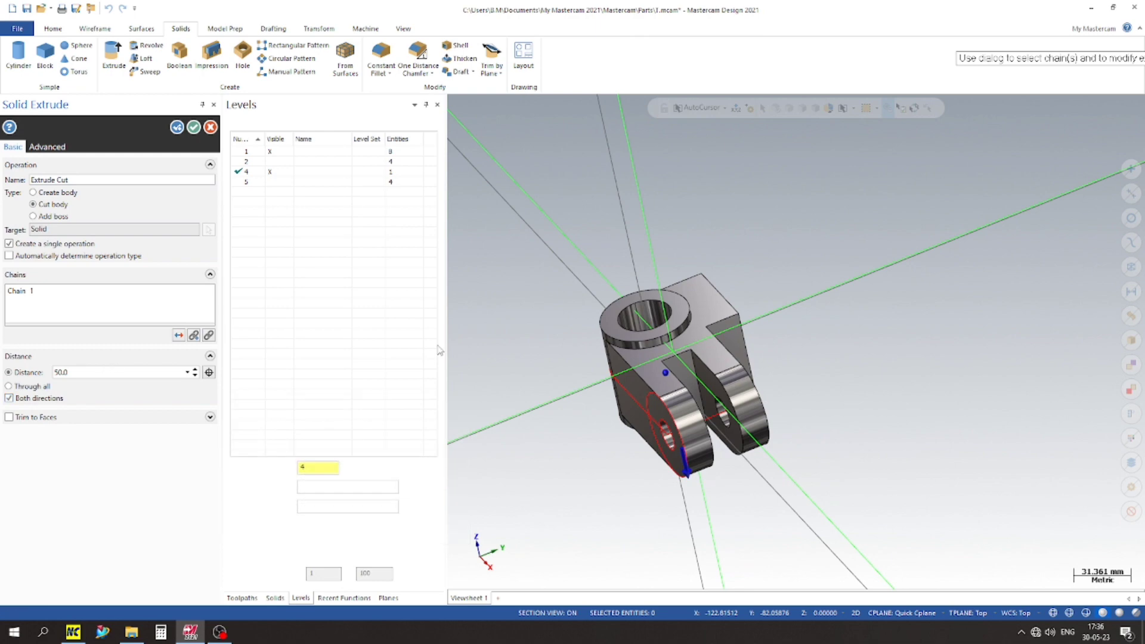
pyautogui.scroll(1, 571, 291)
pyautogui.moveTo(571, 291); pyautogui.dragTo(608, 419, button='middle')
pyautogui.click(193, 127)
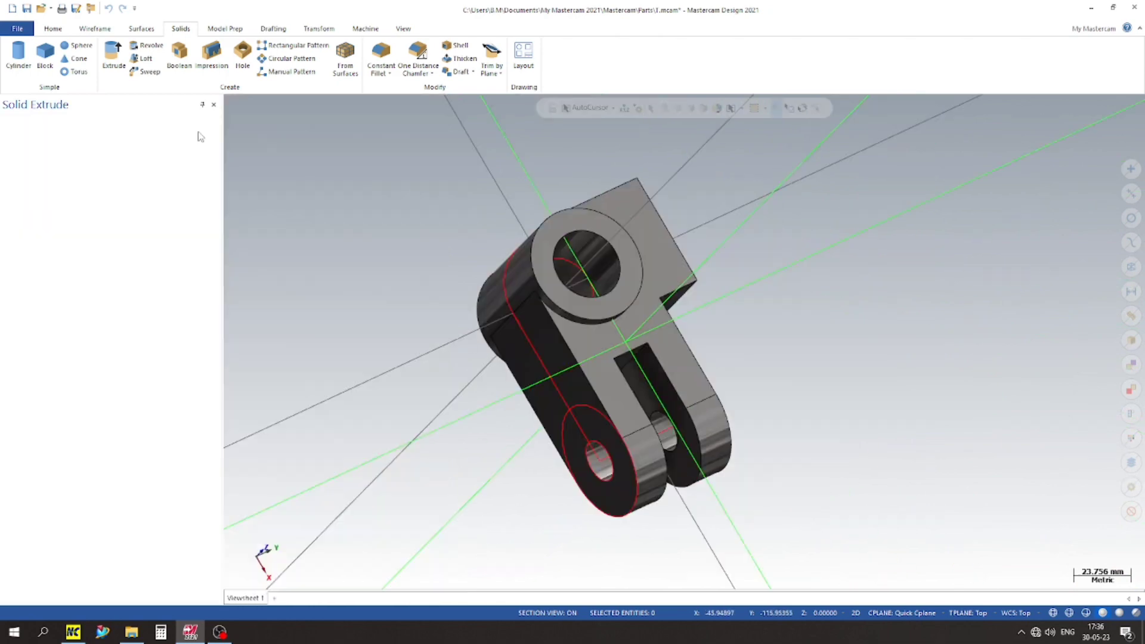
# Step: Hide level 1 and the coordinate axes, and inspect the bored solid on its own
pyautogui.click(50, 150)
pyautogui.scroll(2, 422, 247)
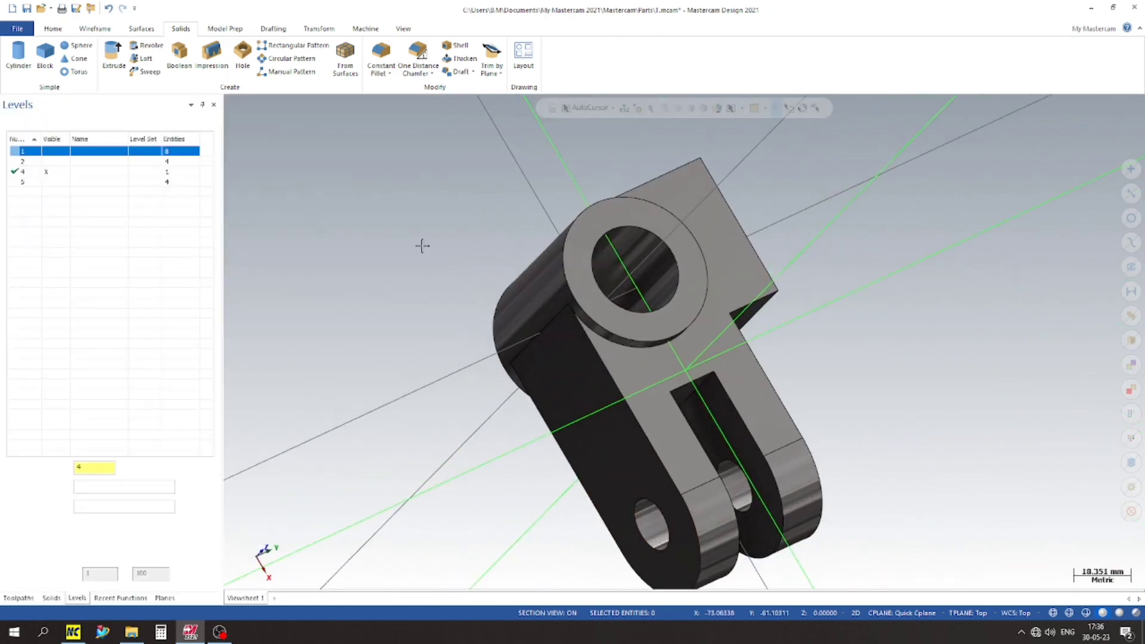
pyautogui.scroll(-1, 399, 345)
pyautogui.press('F9')
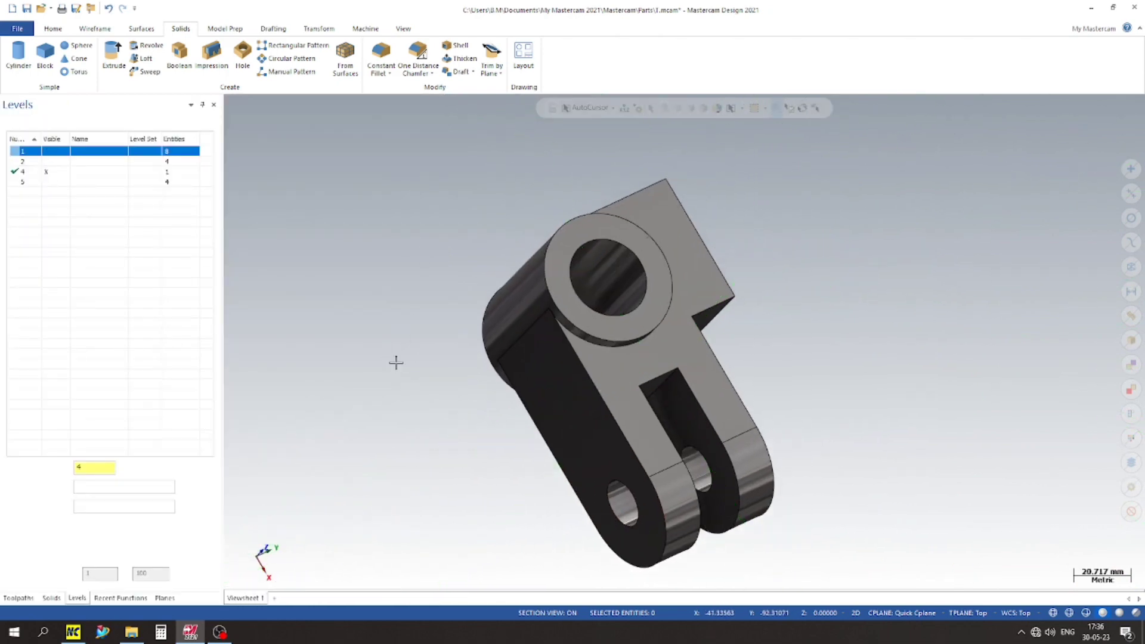
pyautogui.moveTo(396, 362); pyautogui.dragTo(435, 310, button='middle')
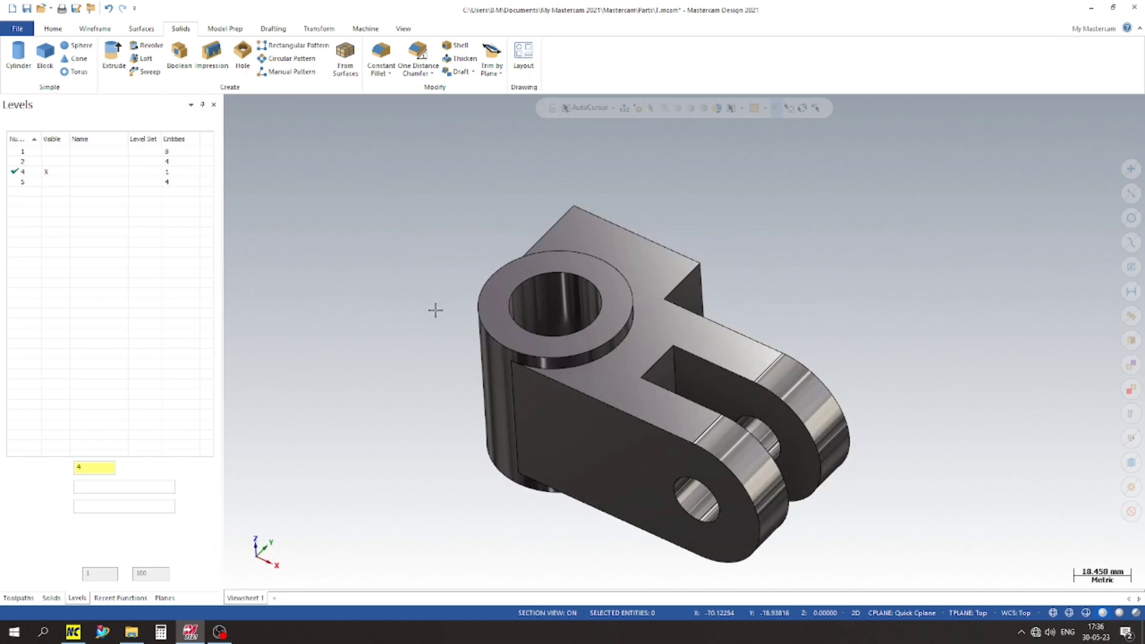
pyautogui.scroll(-2, 390, 360)
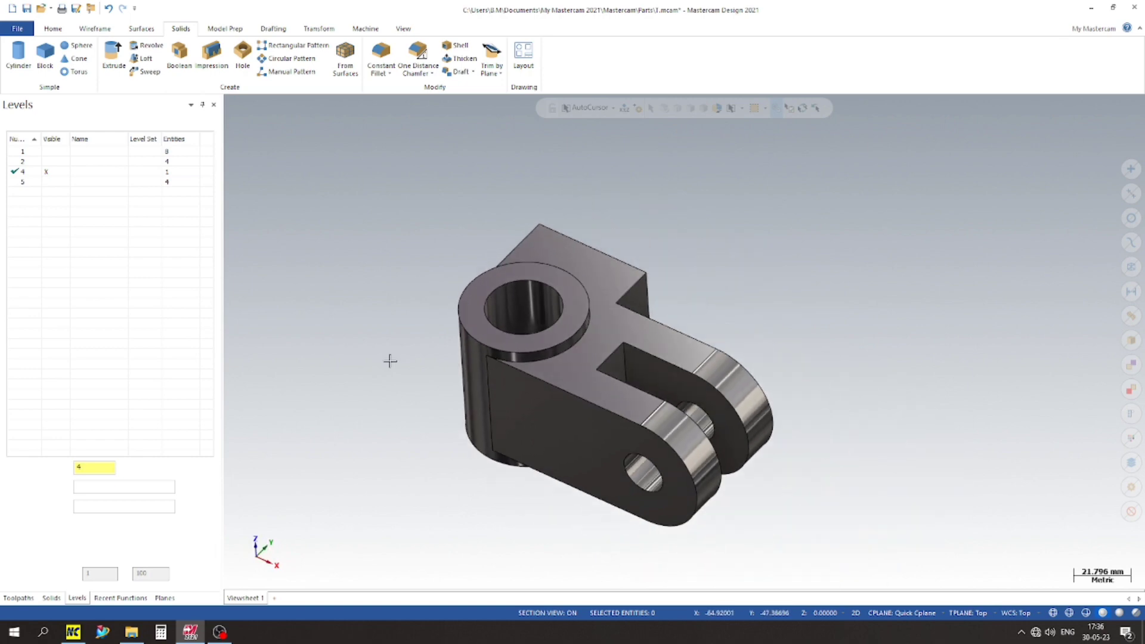
# Step: Show the axes again, set a Quick Cplane on the side block's flat face beside the fork, and switch to the Right view
pyautogui.rightClick(674, 216)
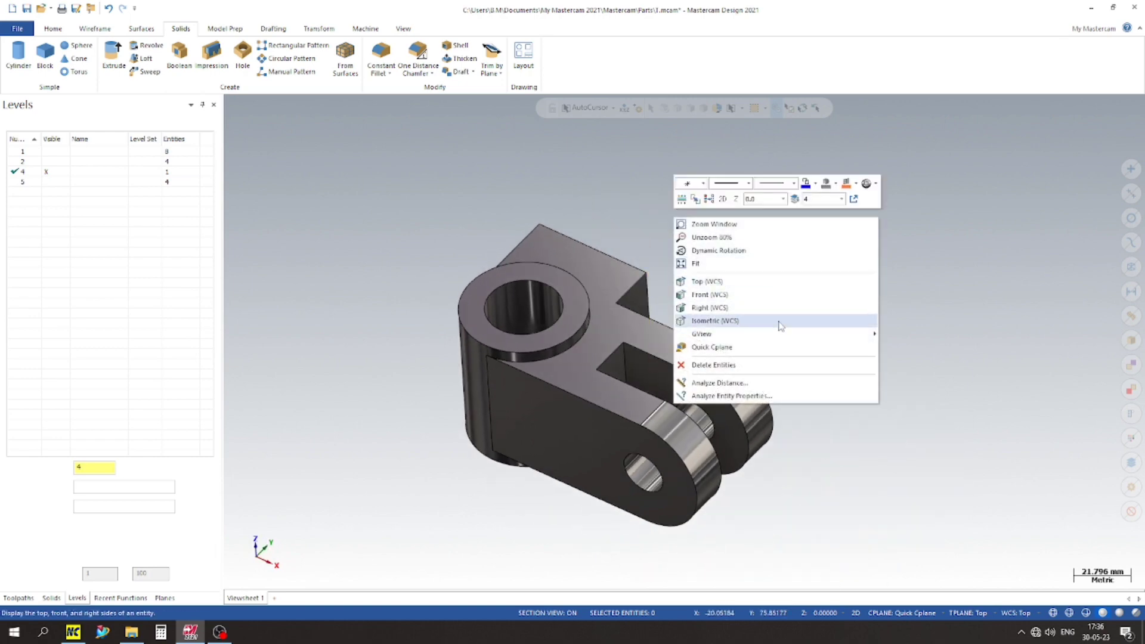
pyautogui.click(758, 349)
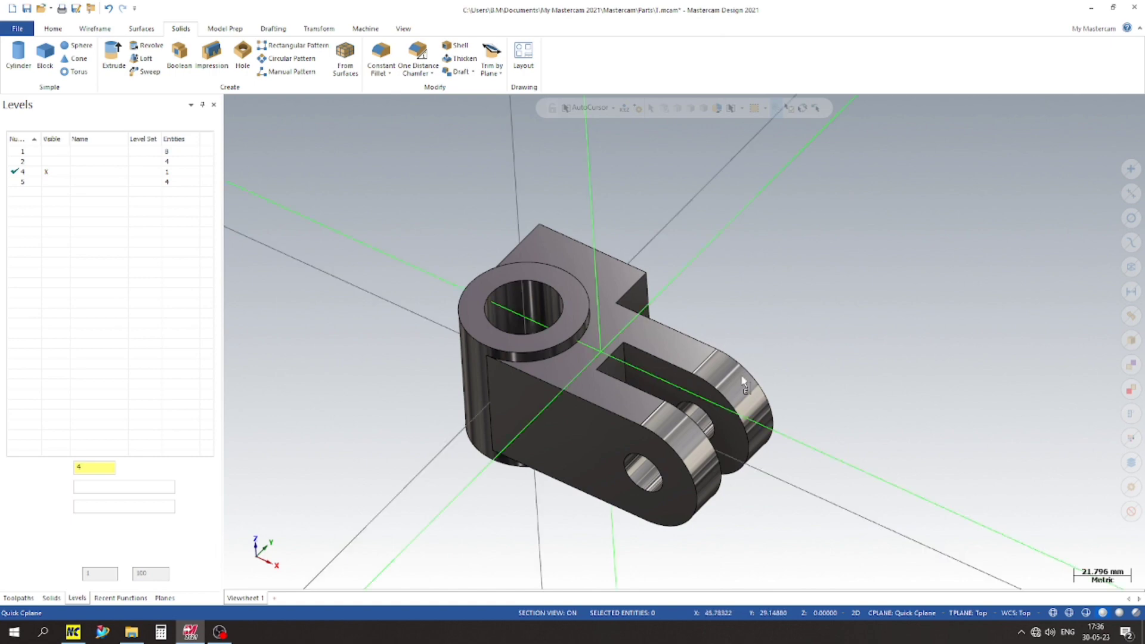
pyautogui.rightClick(872, 291)
pyautogui.click(892, 394)
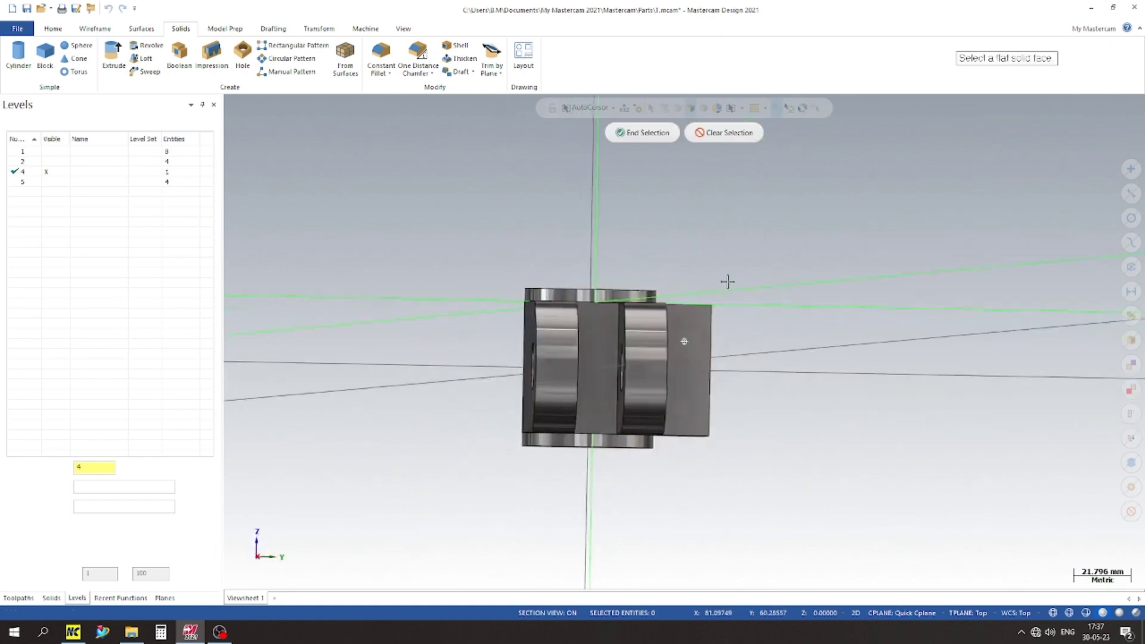
pyautogui.click(704, 337)
pyautogui.rightClick(745, 242)
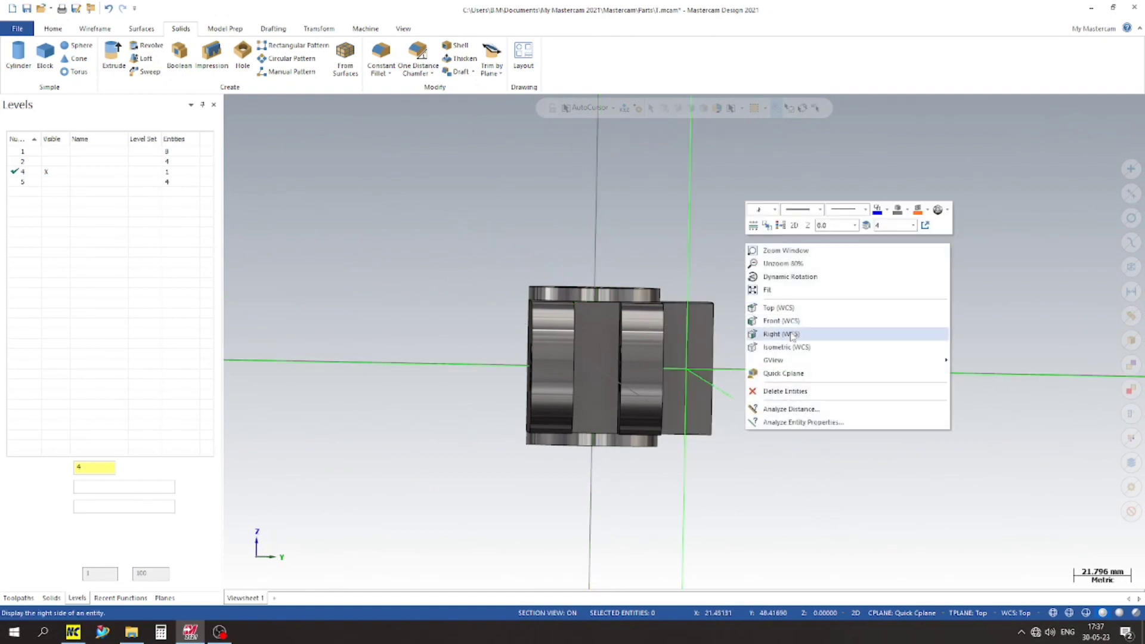
pyautogui.click(793, 333)
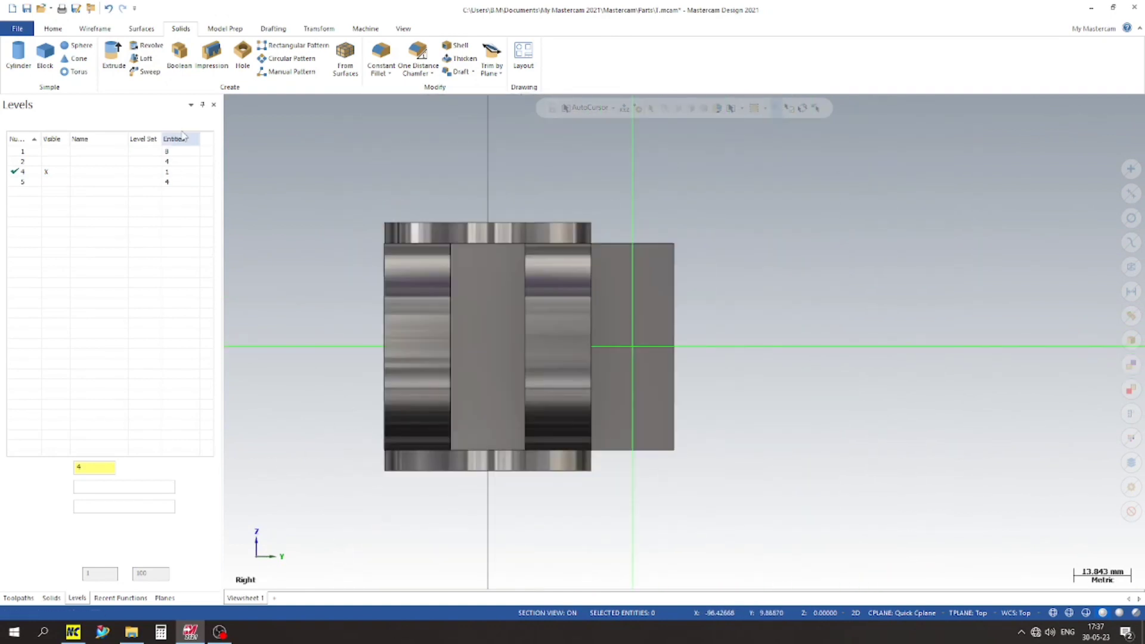
# Step: Draw a 10 mm wide, 30 mm high rectangular shape on the side block's face, anchored at the midpoint of the block's outer edge
pyautogui.click(203, 105)
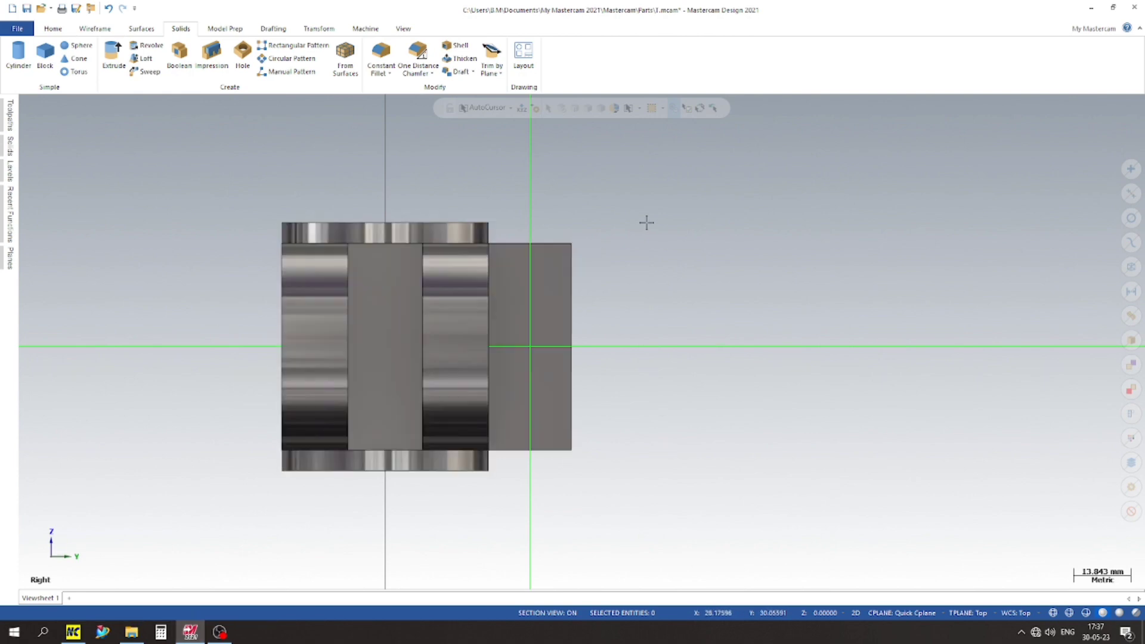
pyautogui.scroll(4, 570, 223)
pyautogui.scroll(-3, 647, 197)
pyautogui.click(95, 28)
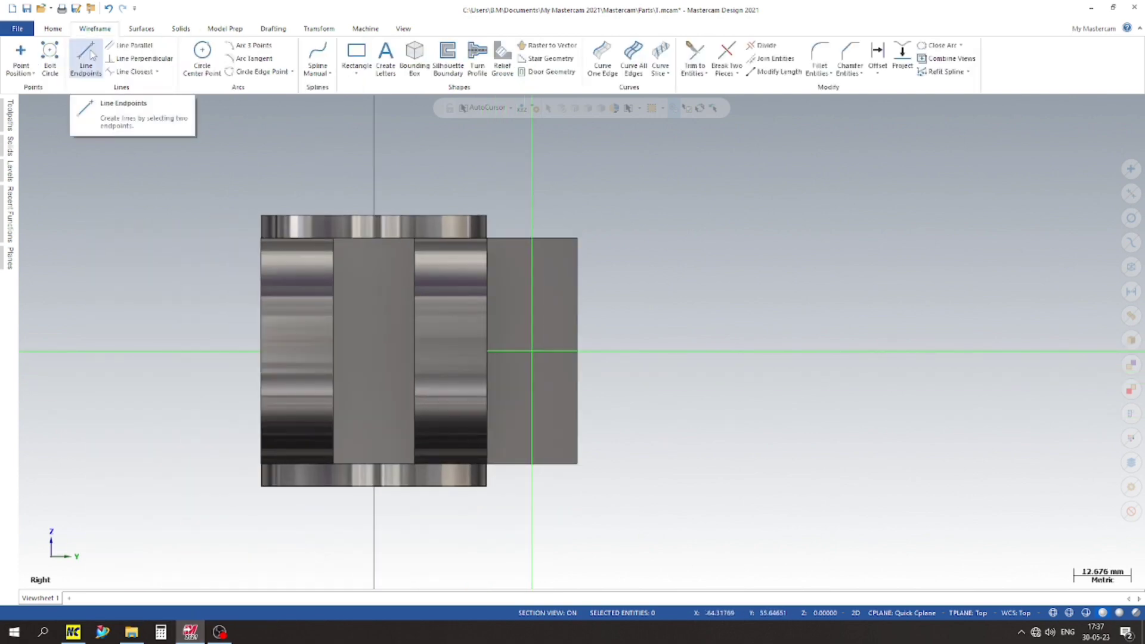
pyautogui.click(357, 70)
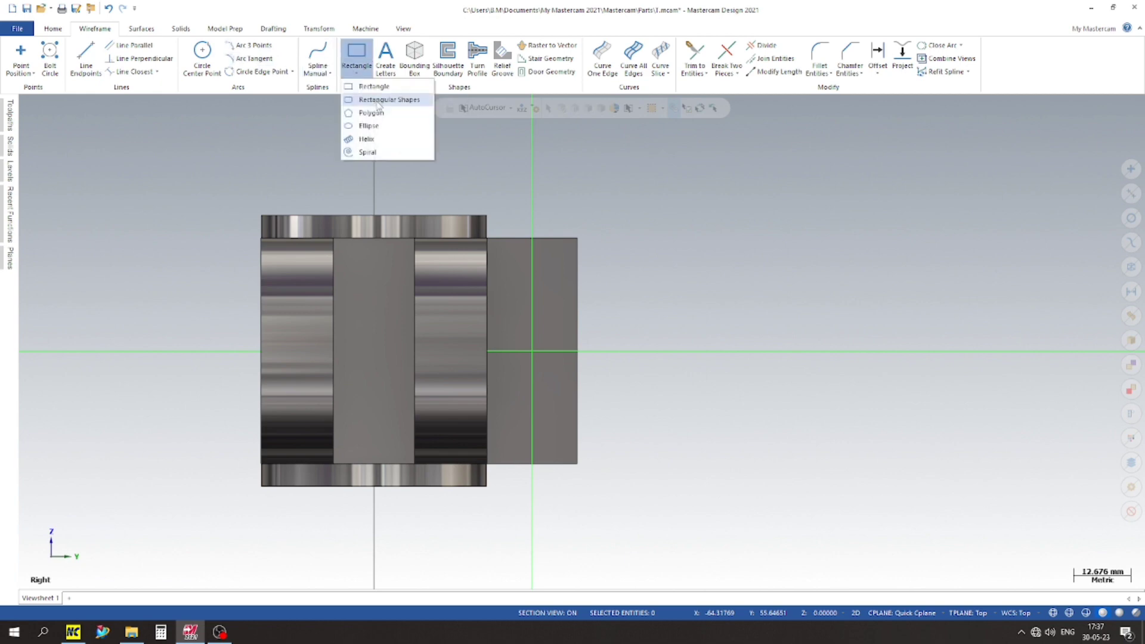
pyautogui.click(344, 124)
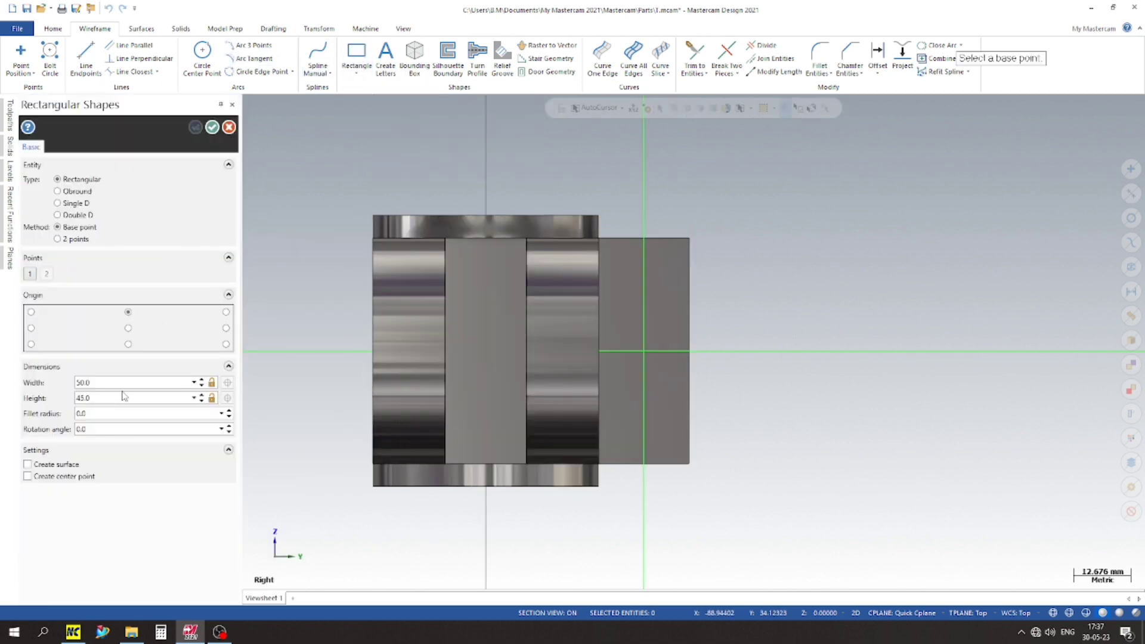
pyautogui.click(225, 328)
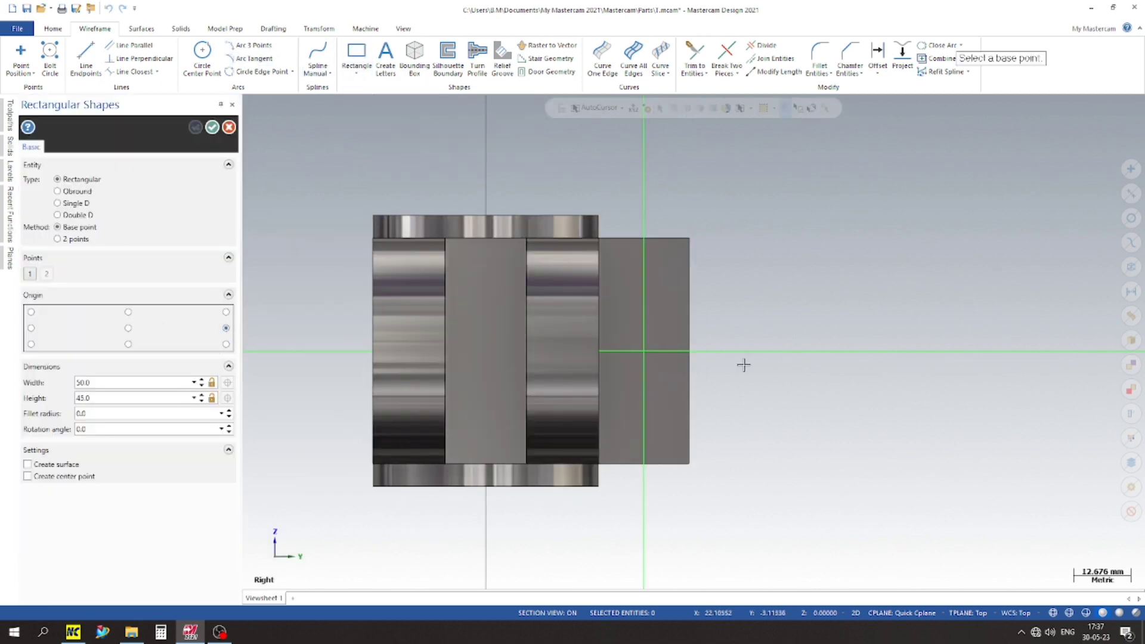
pyautogui.click(689, 350)
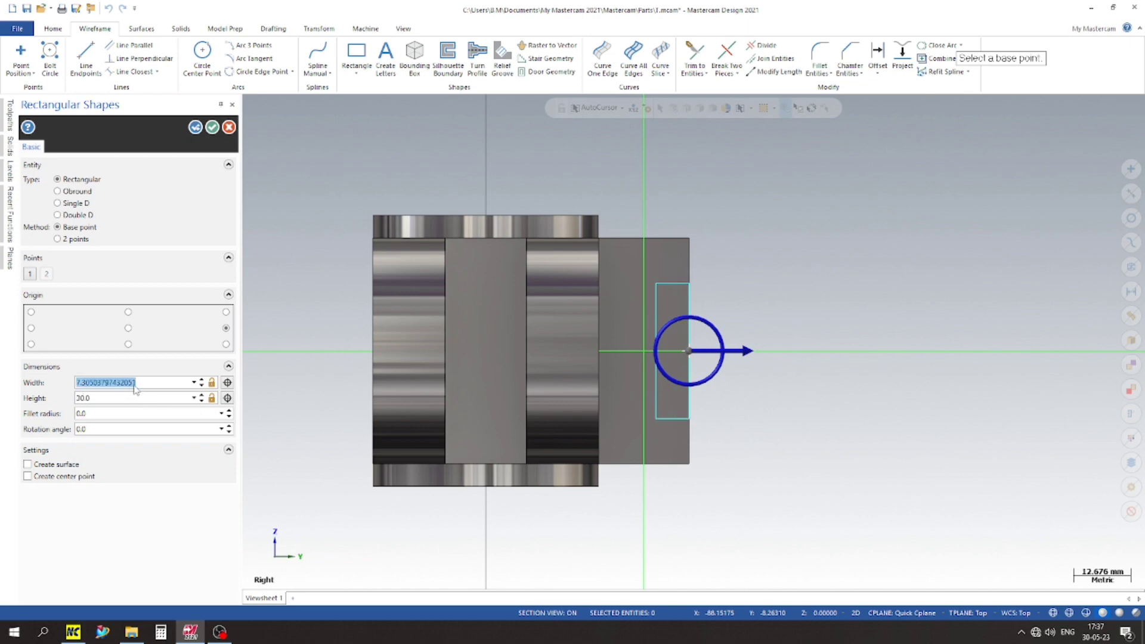
pyautogui.press('Return')
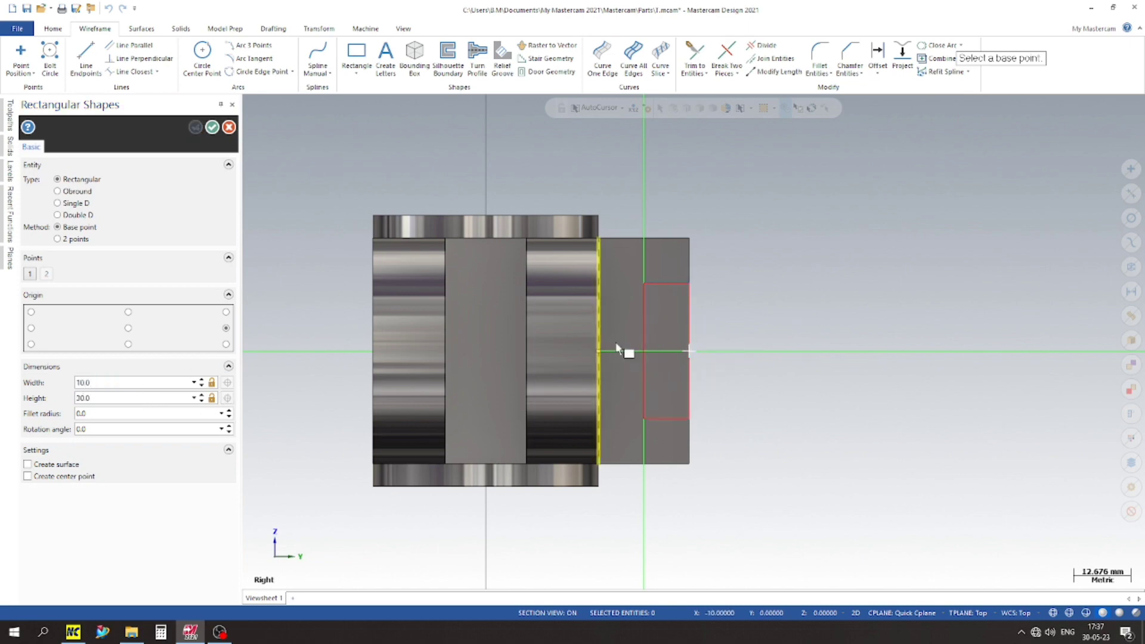
pyautogui.click(212, 127)
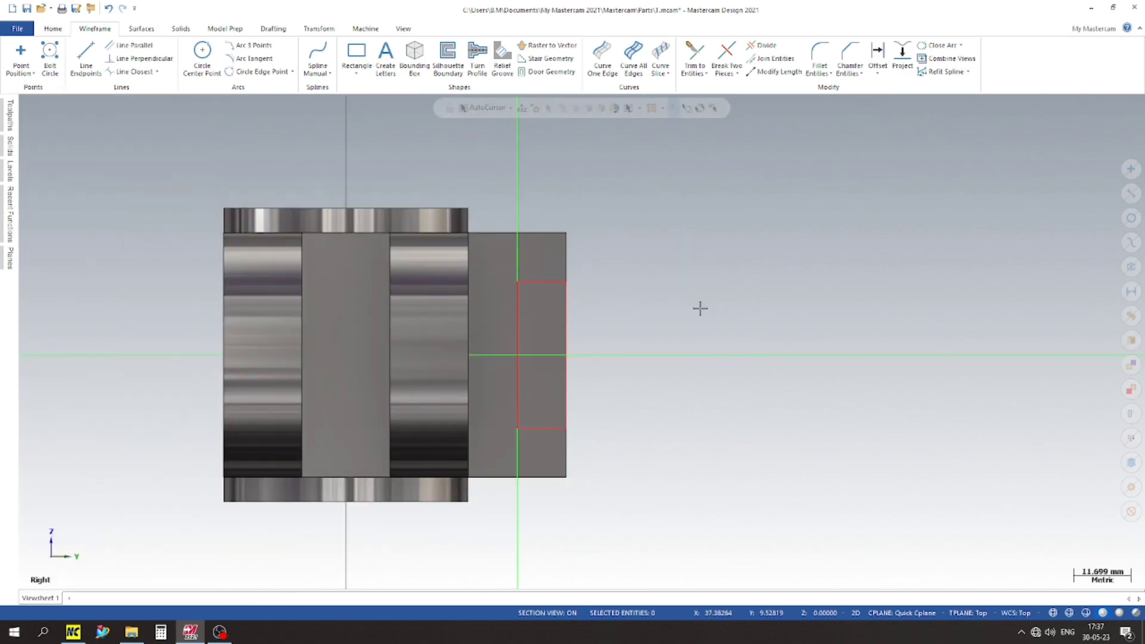
# Step: Place points at the rectangle's two inner corners and delete the rectangle's lines
pyautogui.click(21, 52)
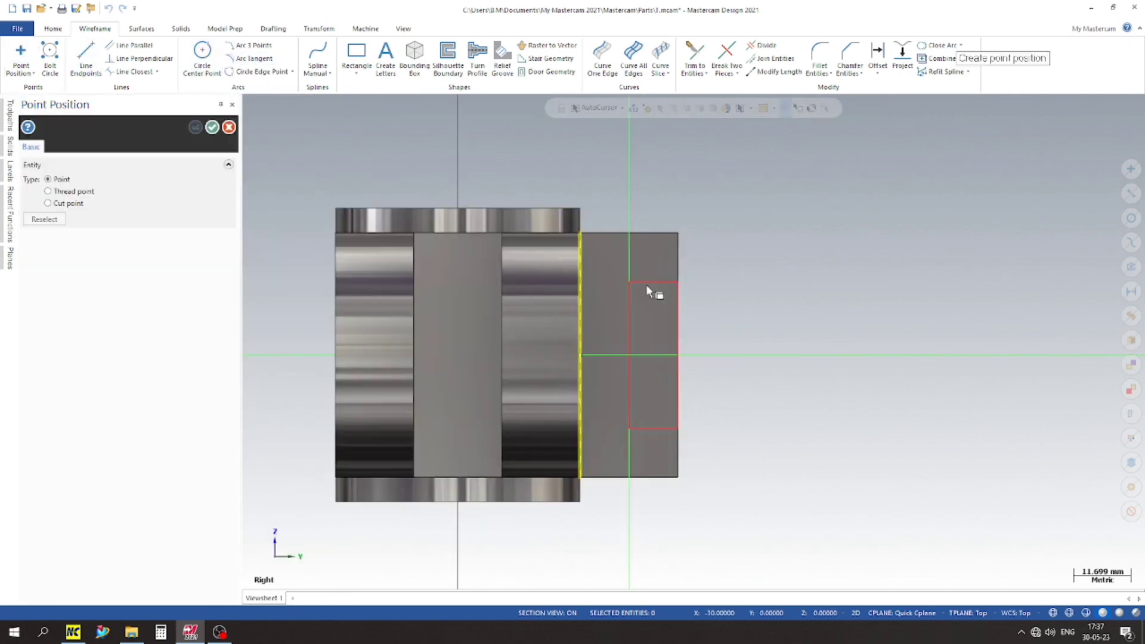
pyautogui.click(630, 280)
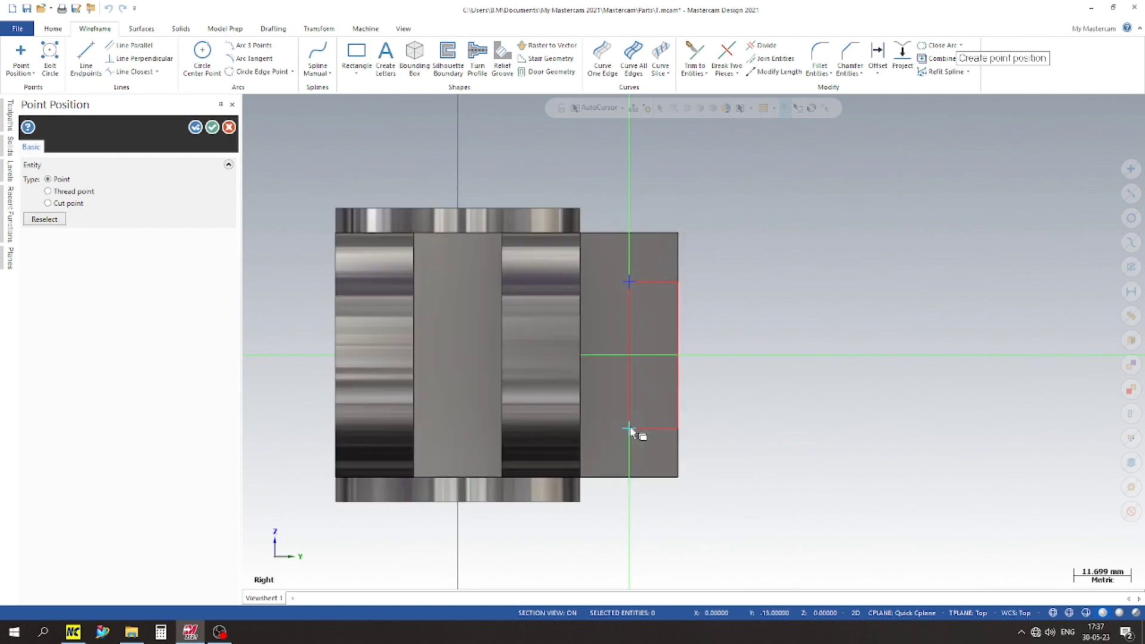
pyautogui.click(212, 127)
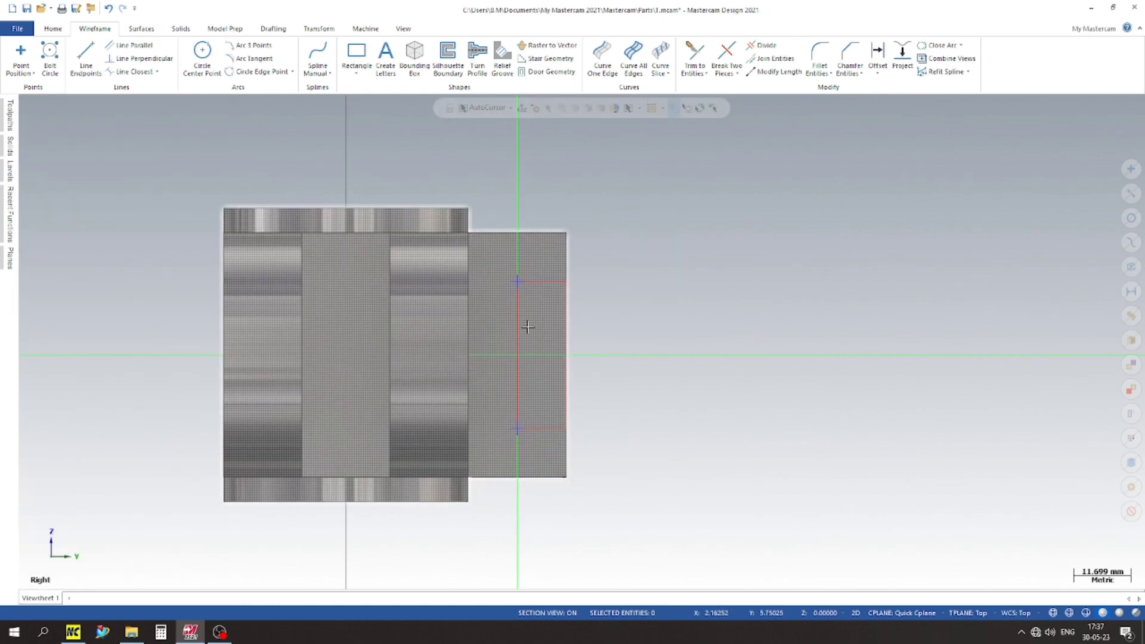
pyautogui.click(518, 334)
pyautogui.click(544, 280)
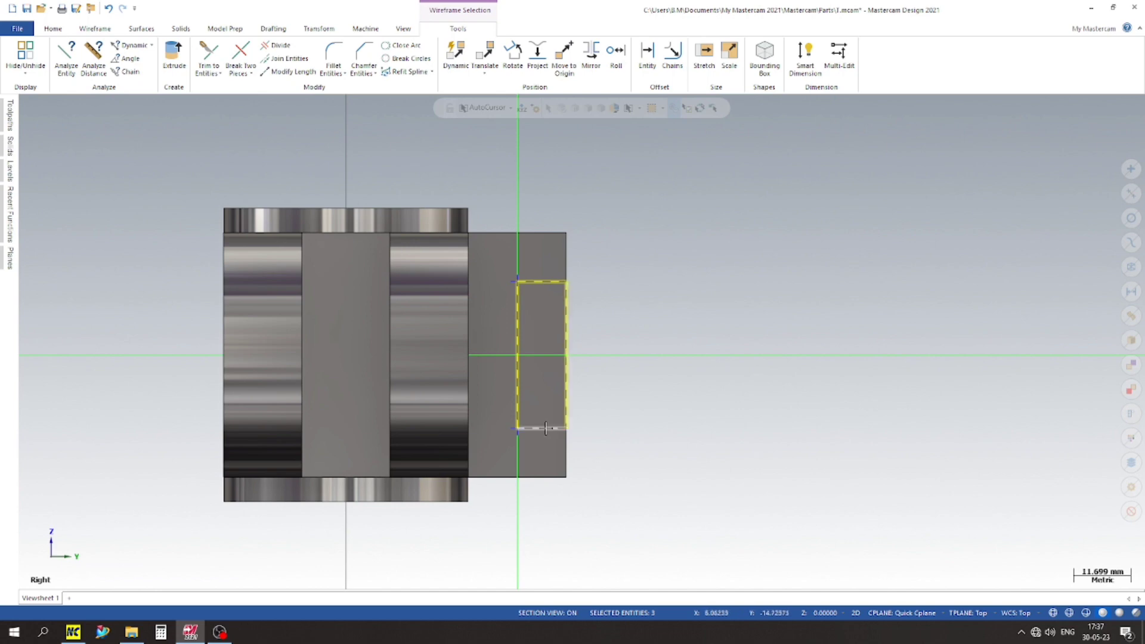
pyautogui.press('Delete')
# Step: Start a simple through-all Hole feature oriented to the side block's flat face, located at the two points
pyautogui.moveTo(713, 292); pyautogui.dragTo(661, 314, button='middle')
pyautogui.click(181, 29)
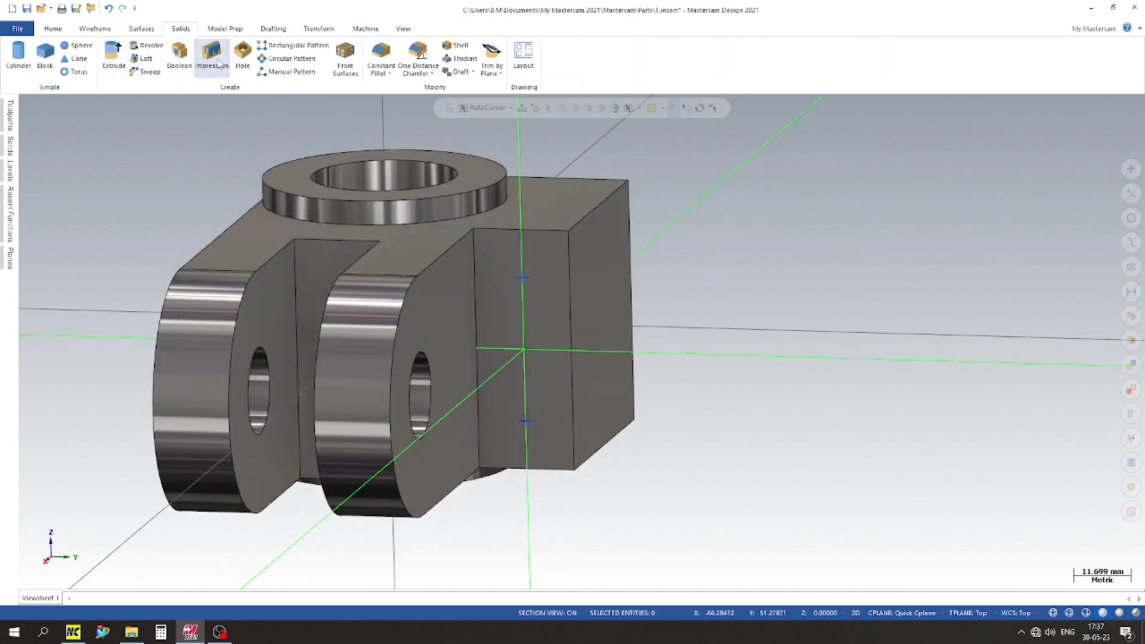
pyautogui.click(250, 60)
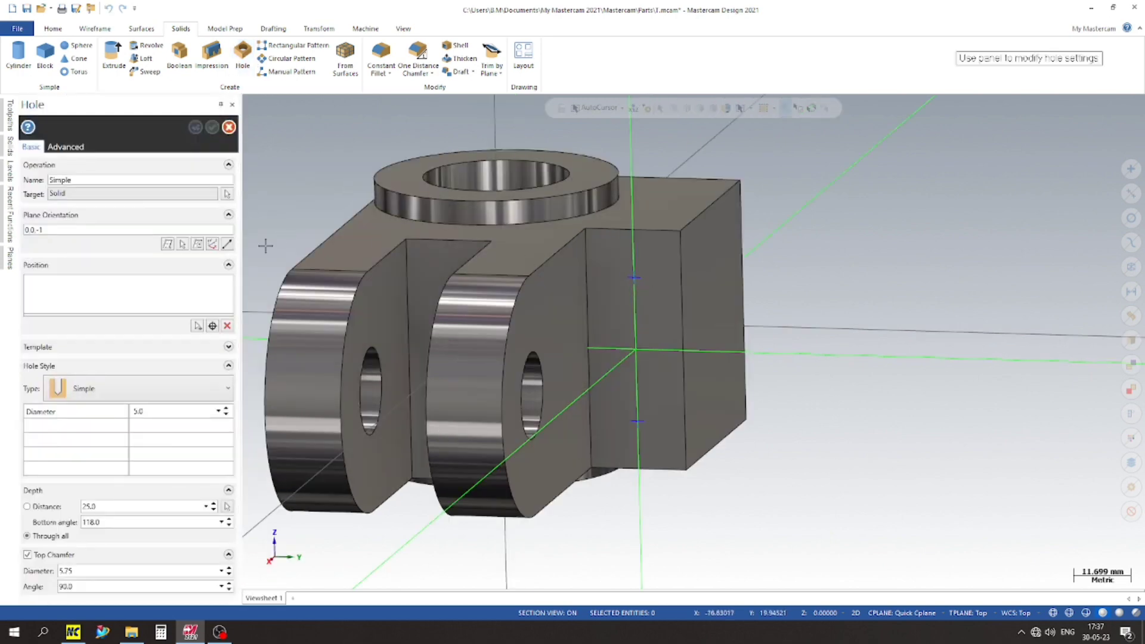
pyautogui.click(173, 245)
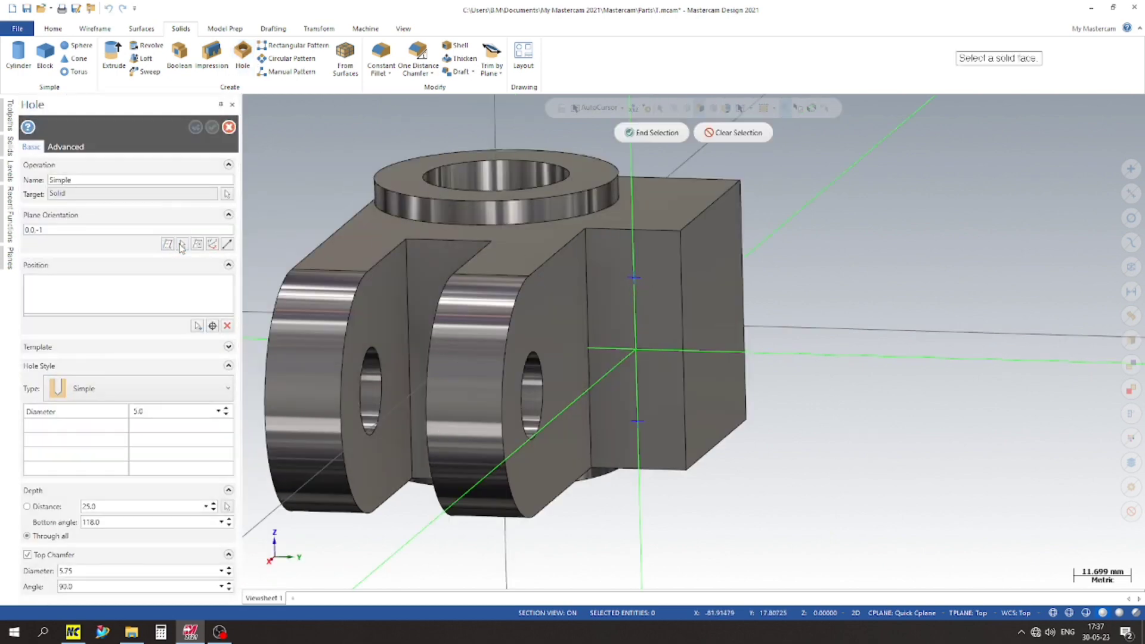
pyautogui.click(655, 290)
pyautogui.click(197, 325)
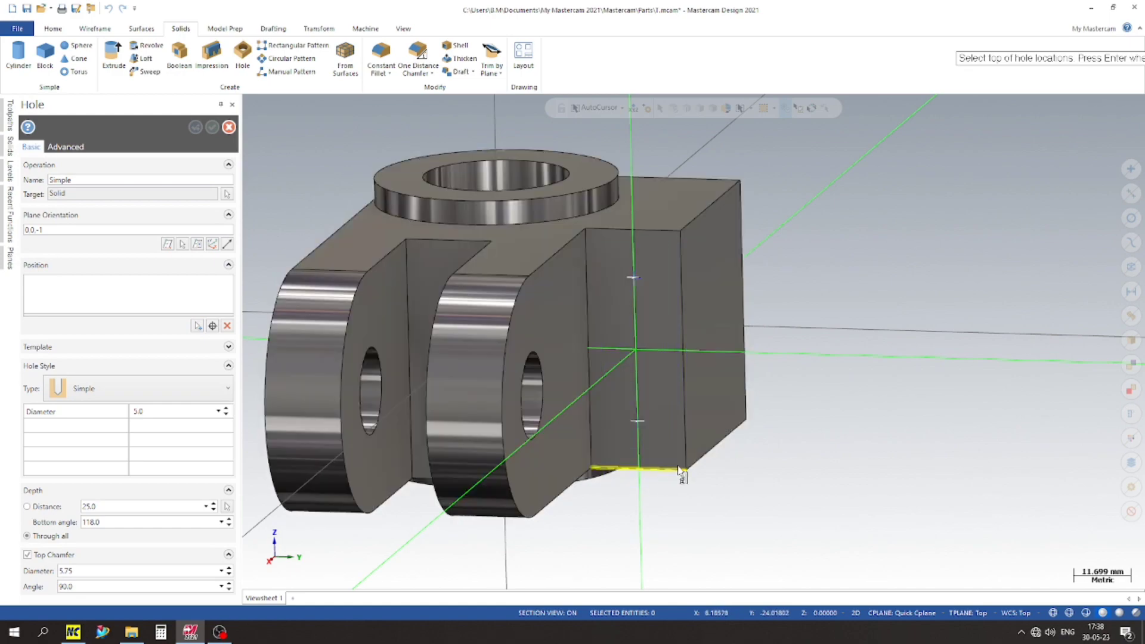
pyautogui.press('Return')
pyautogui.scroll(1, 698, 300)
pyautogui.scroll(-1, 835, 331)
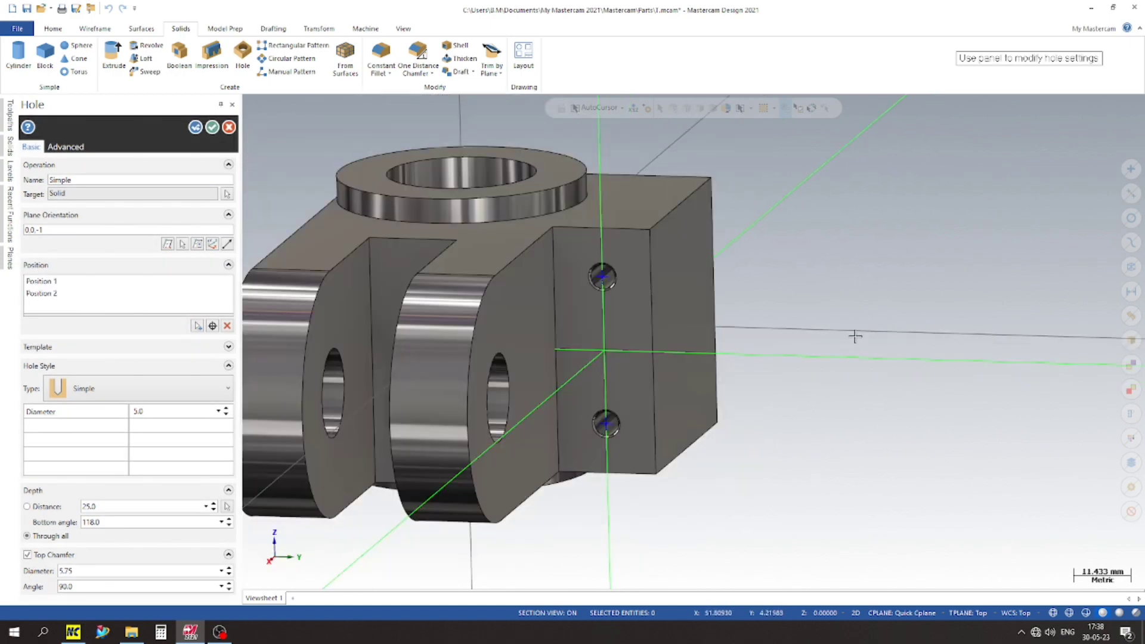
# Step: Set the hole diameter to 10 mm and create both chamfered holes through the side block
pyautogui.moveTo(857, 335); pyautogui.dragTo(779, 258, button='middle')
pyautogui.scroll(4, 603, 270)
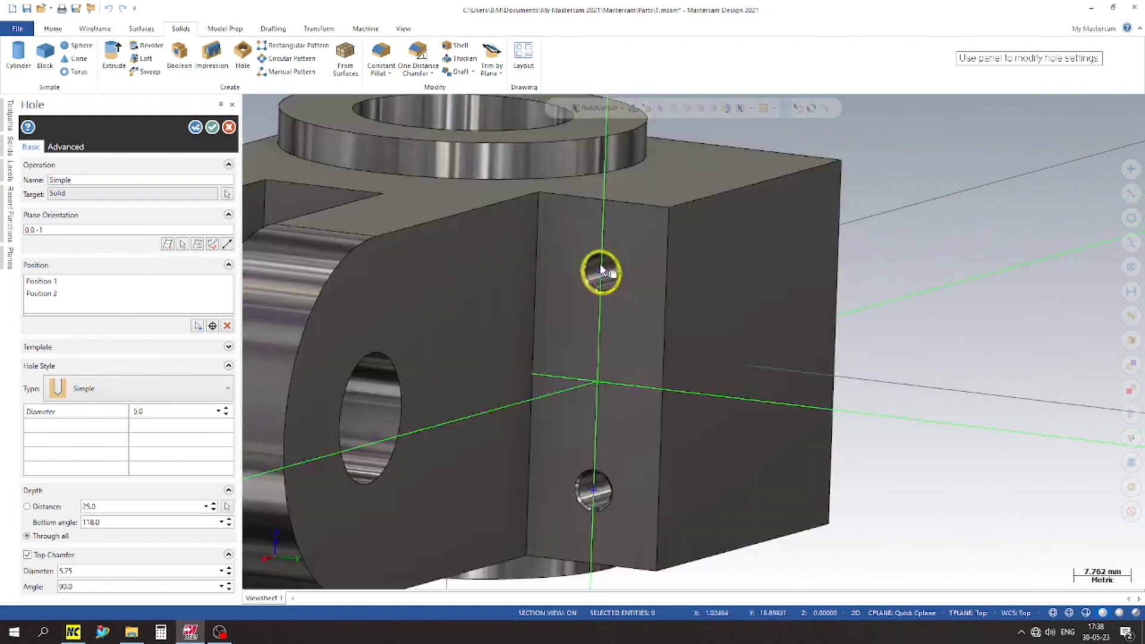
pyautogui.scroll(-3, 687, 266)
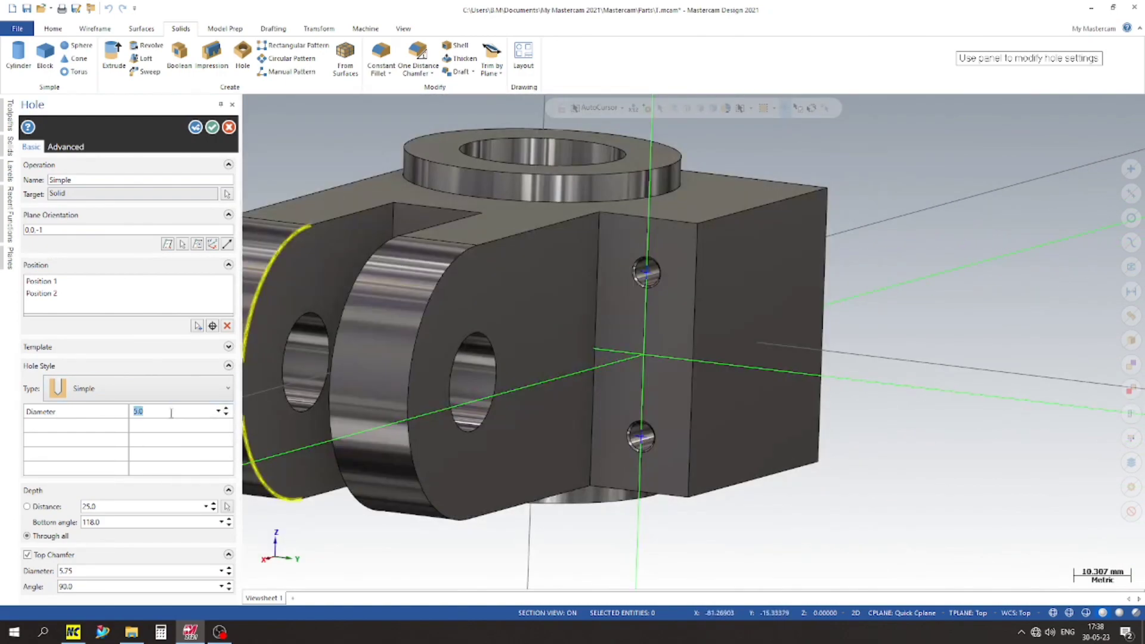
pyautogui.press('Return')
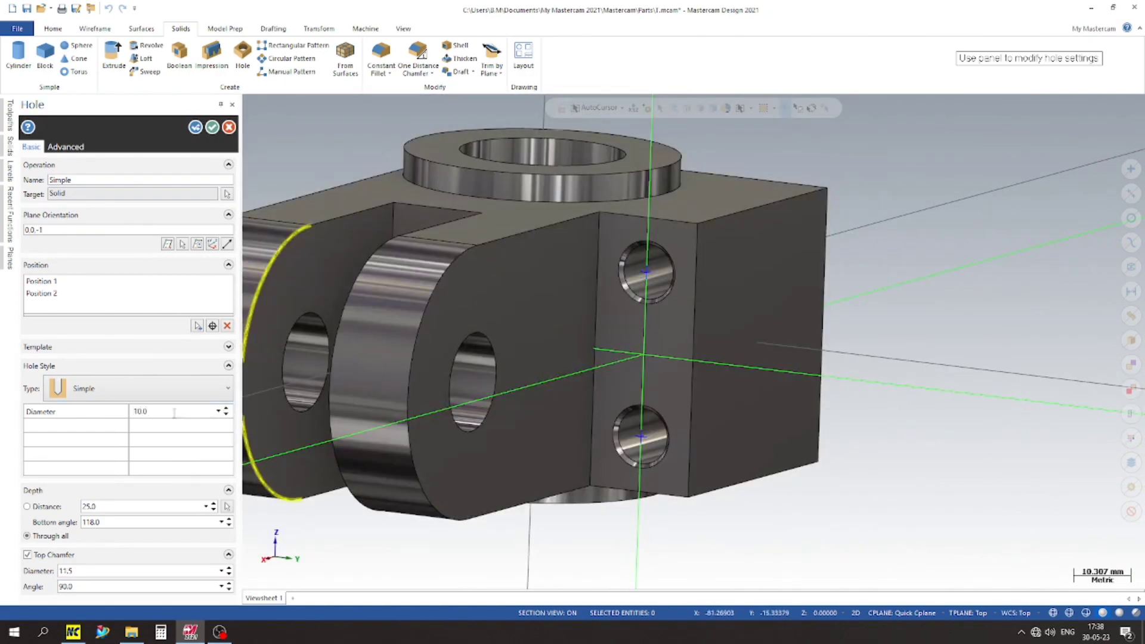
pyautogui.scroll(-1, 672, 260)
pyautogui.moveTo(645, 457); pyautogui.dragTo(510, 441, button='middle')
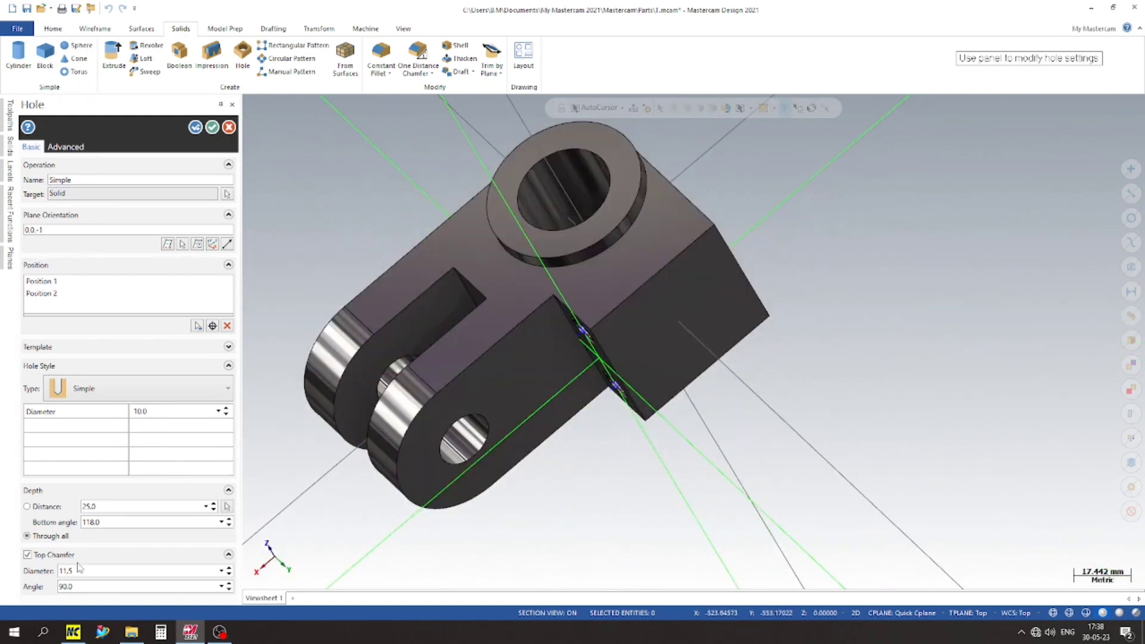
pyautogui.click(212, 127)
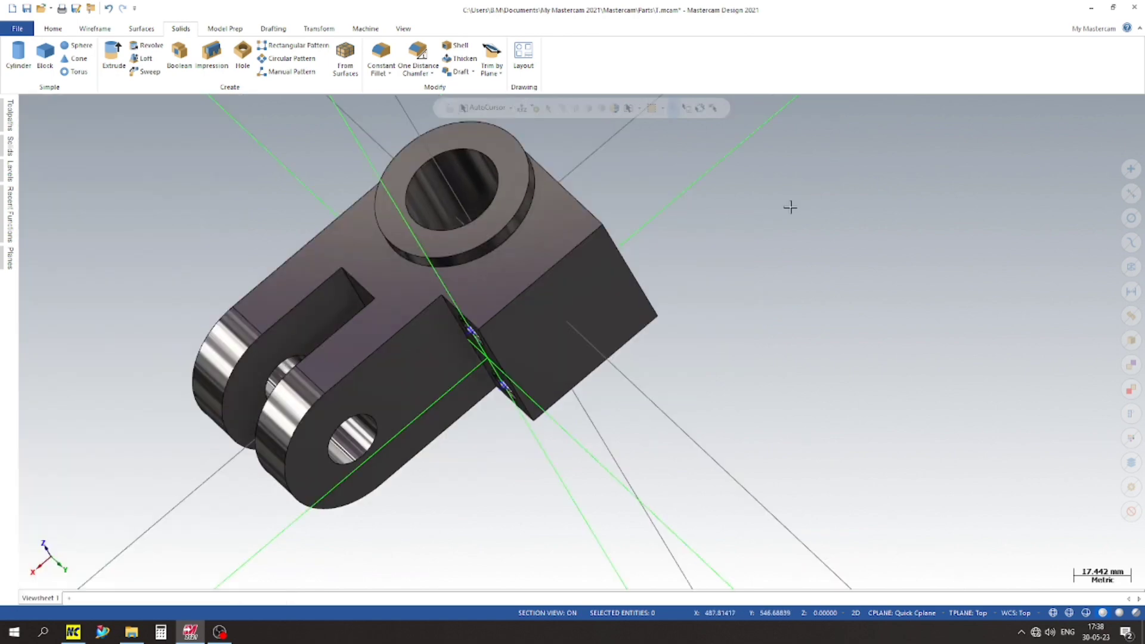
# Step: Apply a 5 mm constant radius fillet to the two long outer edges of the side block
pyautogui.scroll(-5, 656, 287)
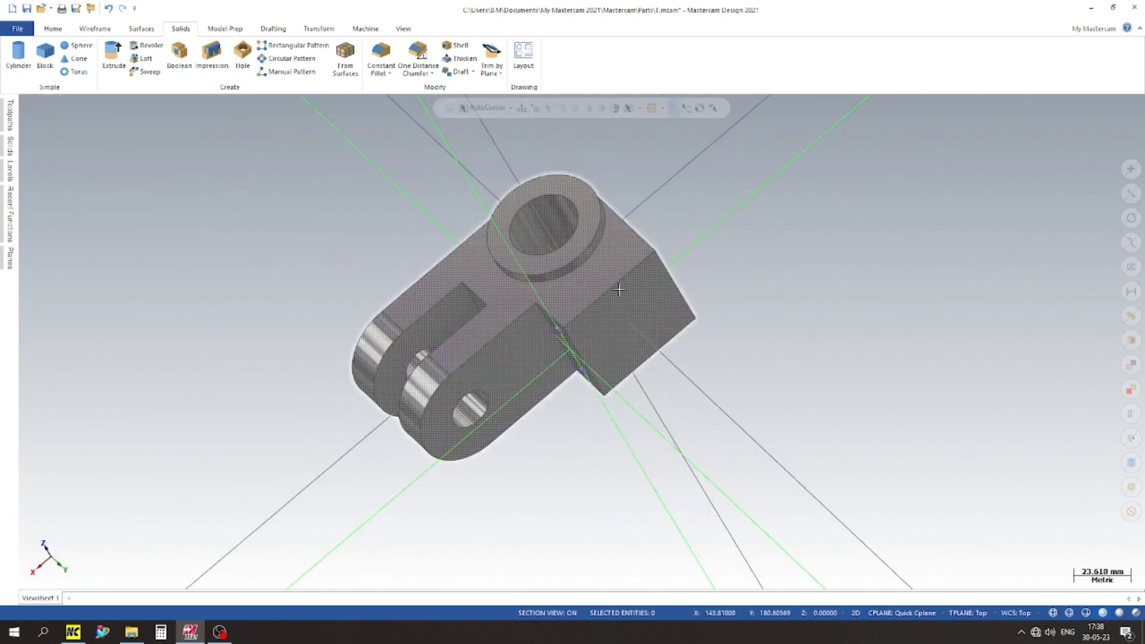
pyautogui.click(381, 53)
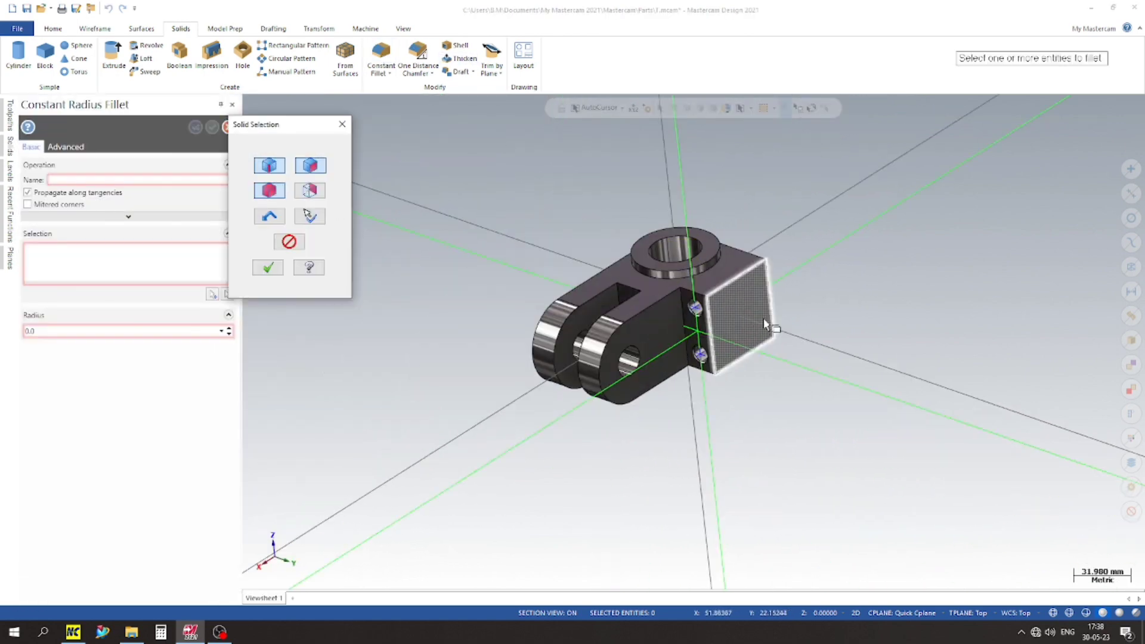
pyautogui.click(736, 277)
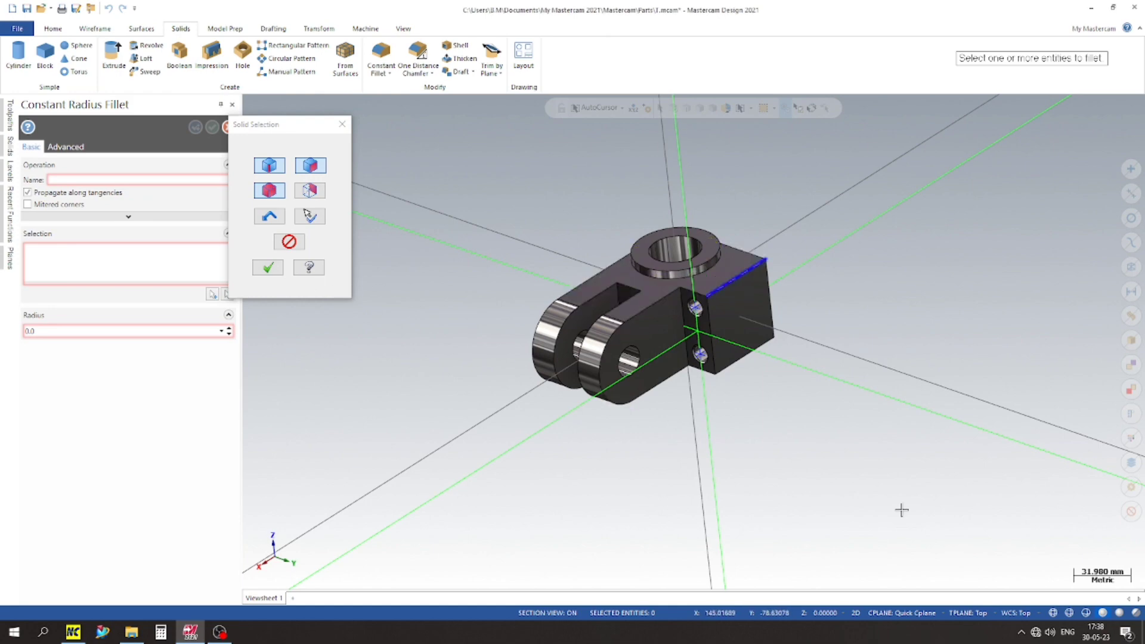
pyautogui.moveTo(901, 510); pyautogui.dragTo(800, 390, button='middle')
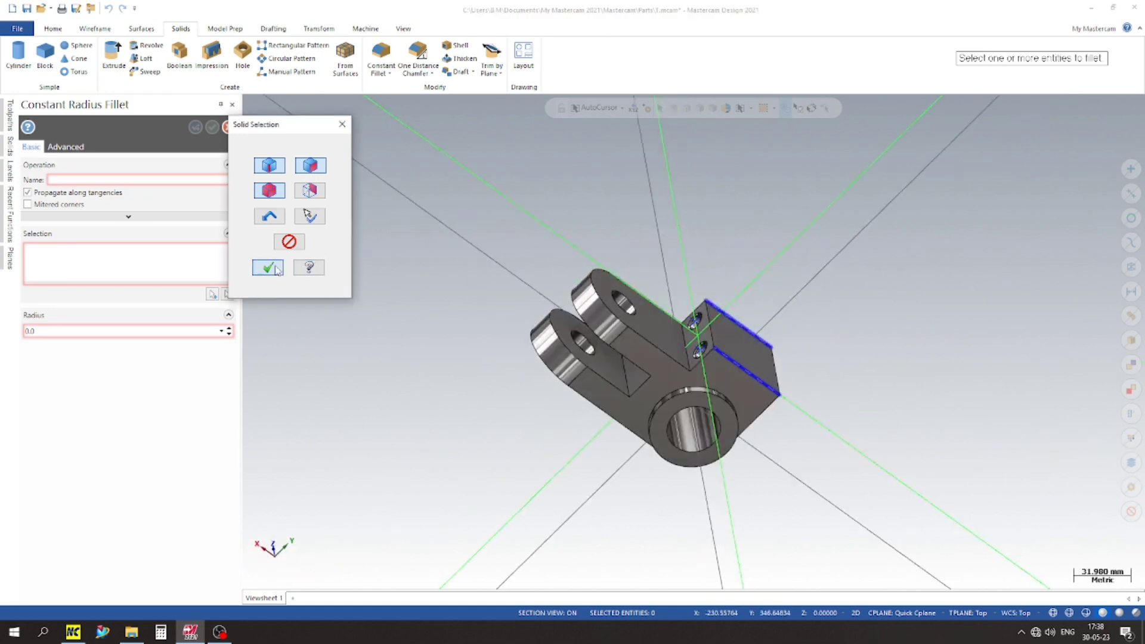
pyautogui.click(268, 268)
pyautogui.moveTo(622, 263); pyautogui.dragTo(812, 272, button='middle')
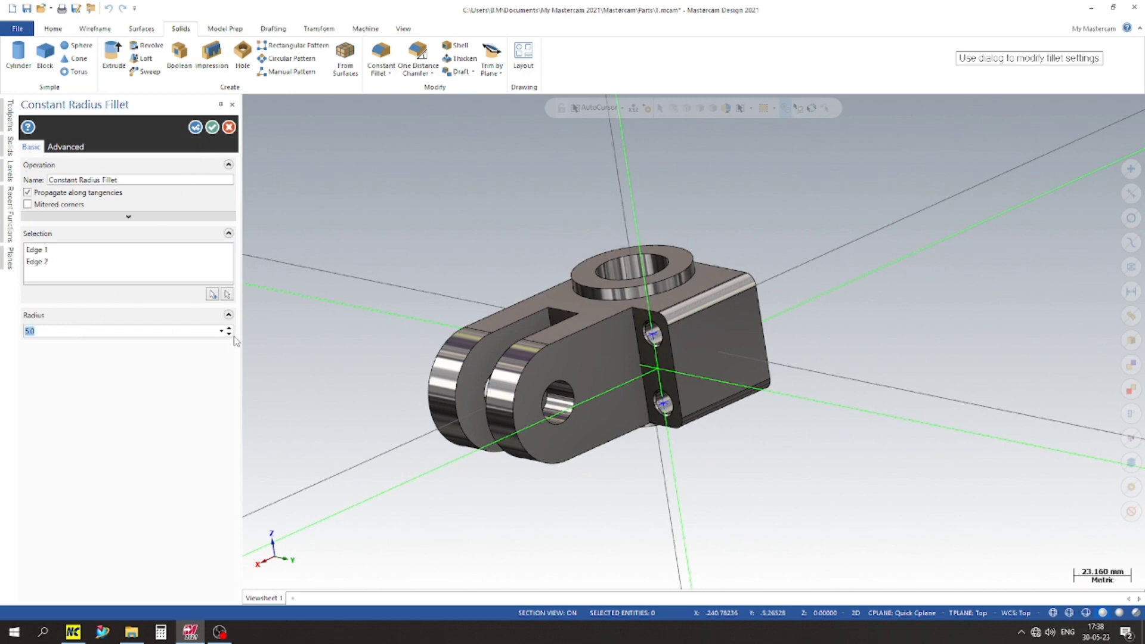
pyautogui.scroll(2, 696, 286)
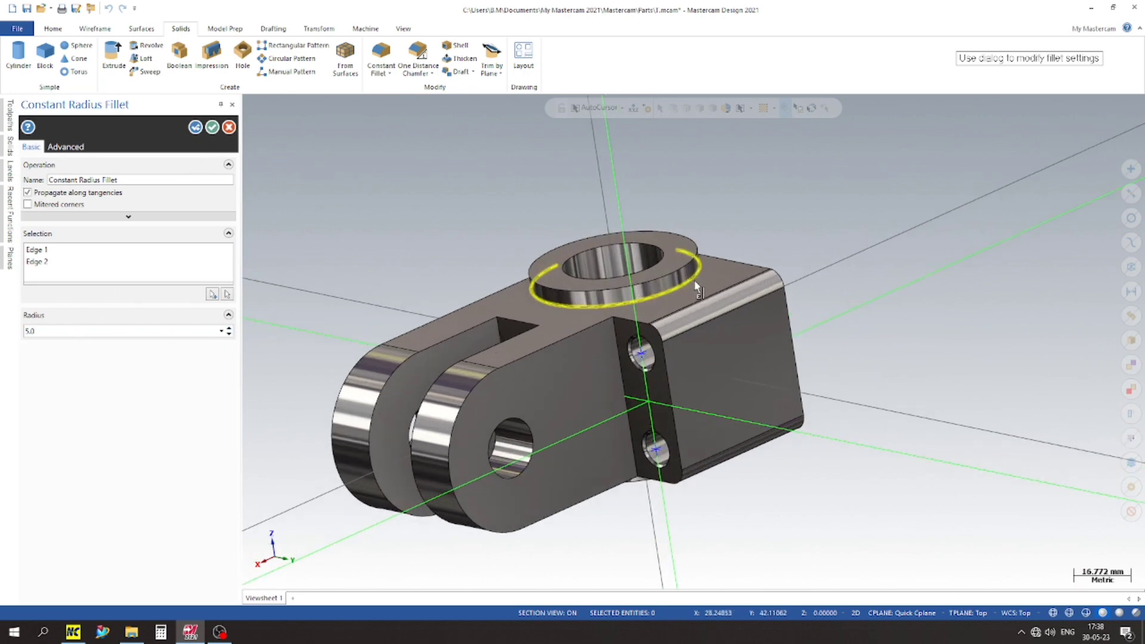
pyautogui.scroll(1, 696, 286)
pyautogui.click(214, 130)
pyautogui.scroll(-2, 702, 235)
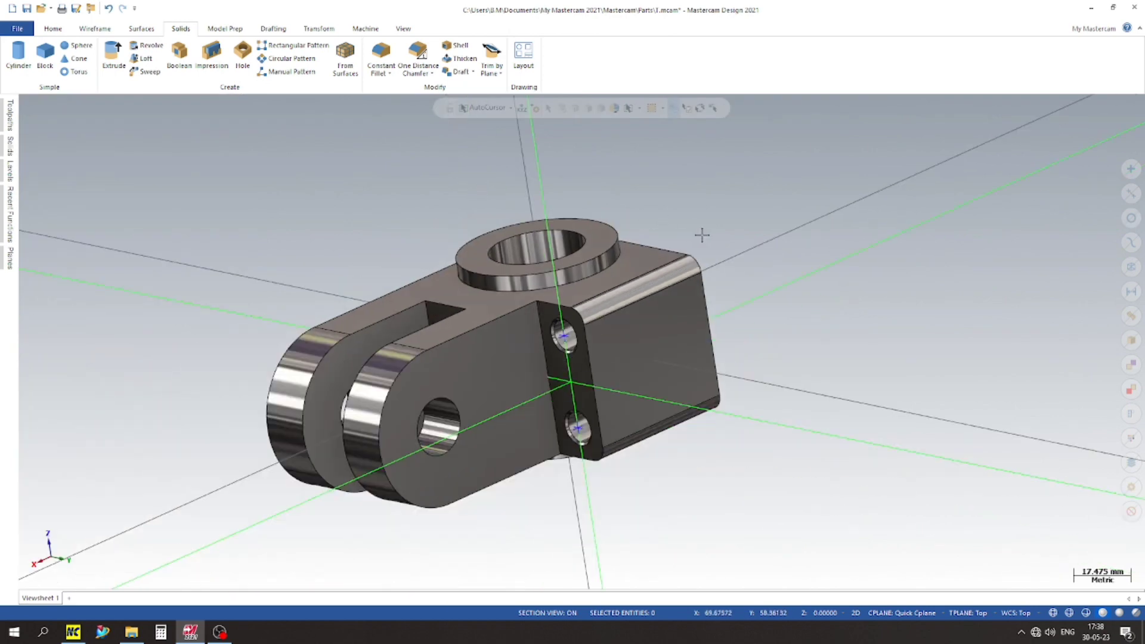
# Step: Move the two hole-location points on the side block to level 5
pyautogui.click(12, 176)
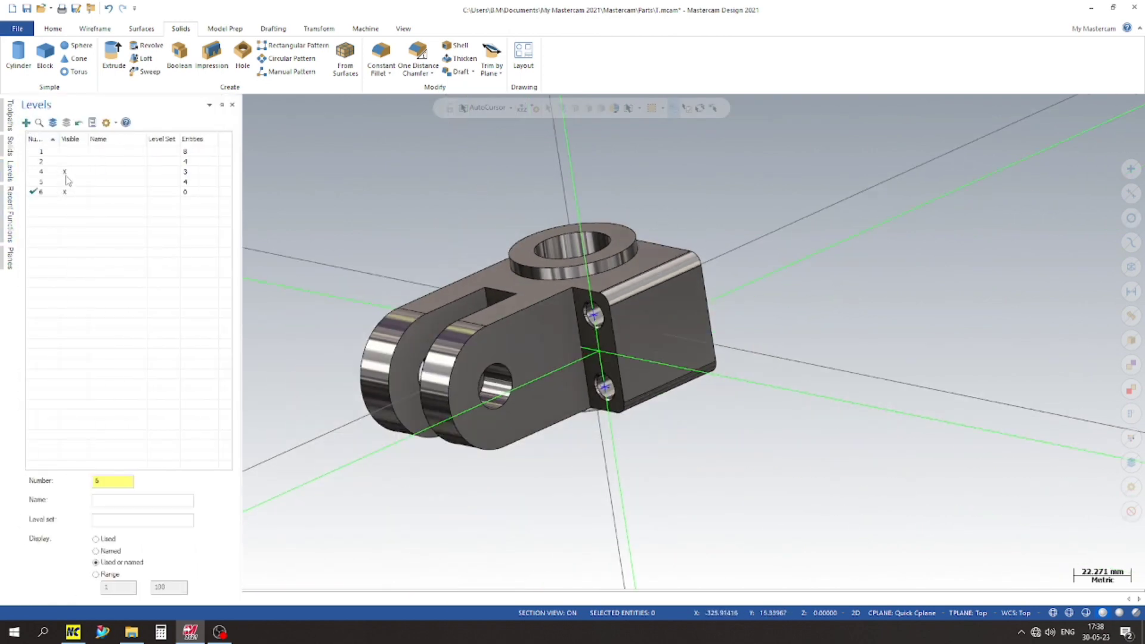
pyautogui.scroll(-1, 243, 182)
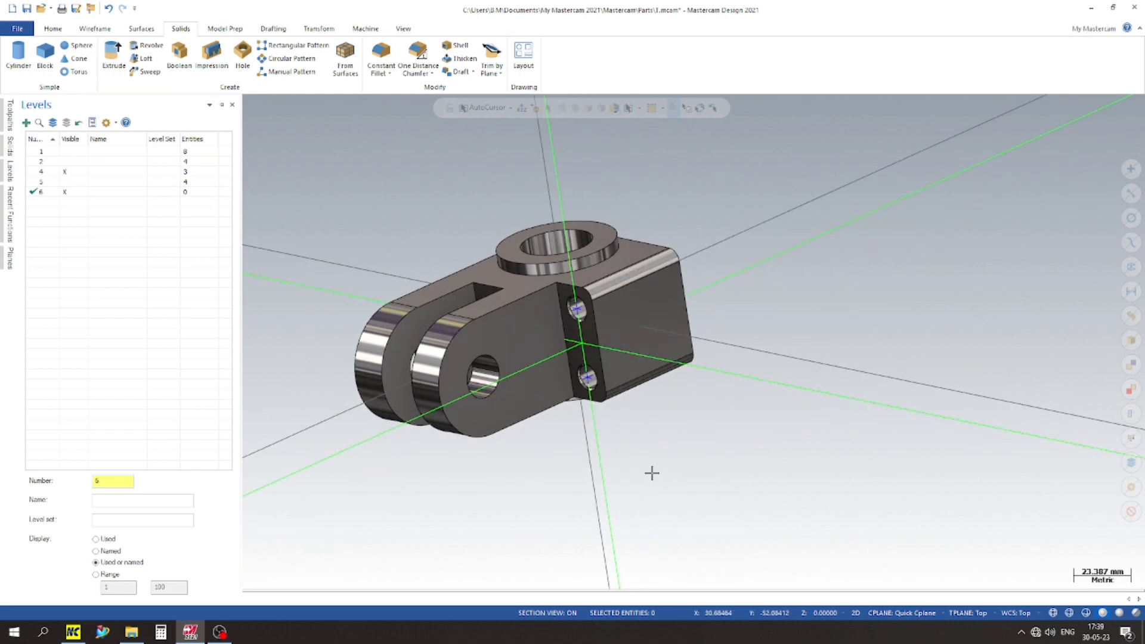
pyautogui.moveTo(673, 468); pyautogui.dragTo(558, 296)
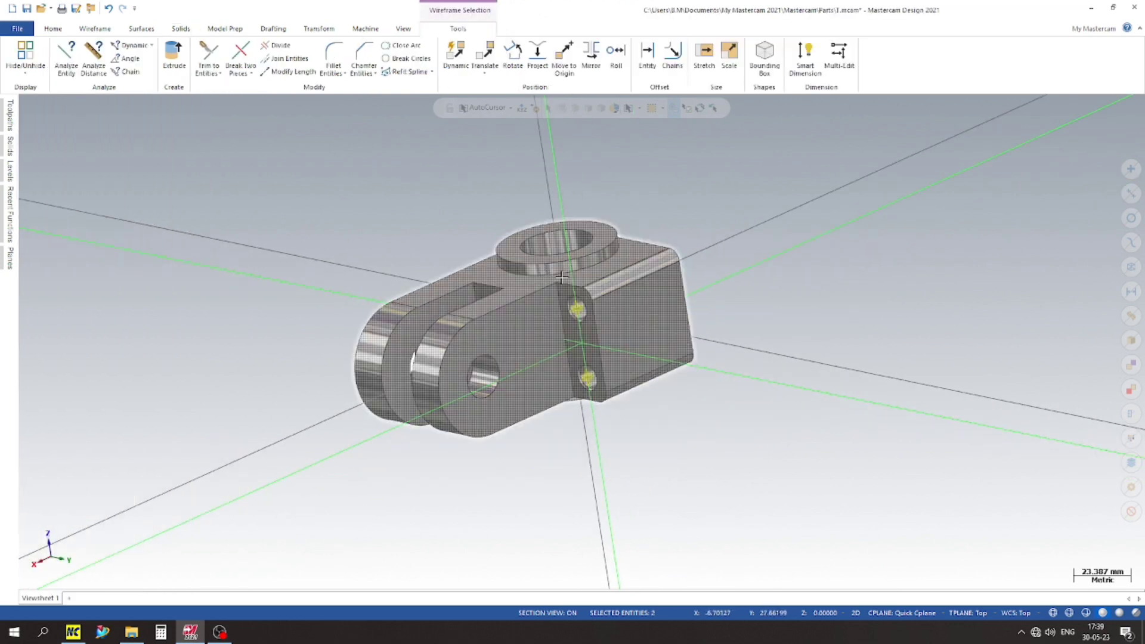
pyautogui.rightClick(728, 309)
pyautogui.click(703, 295)
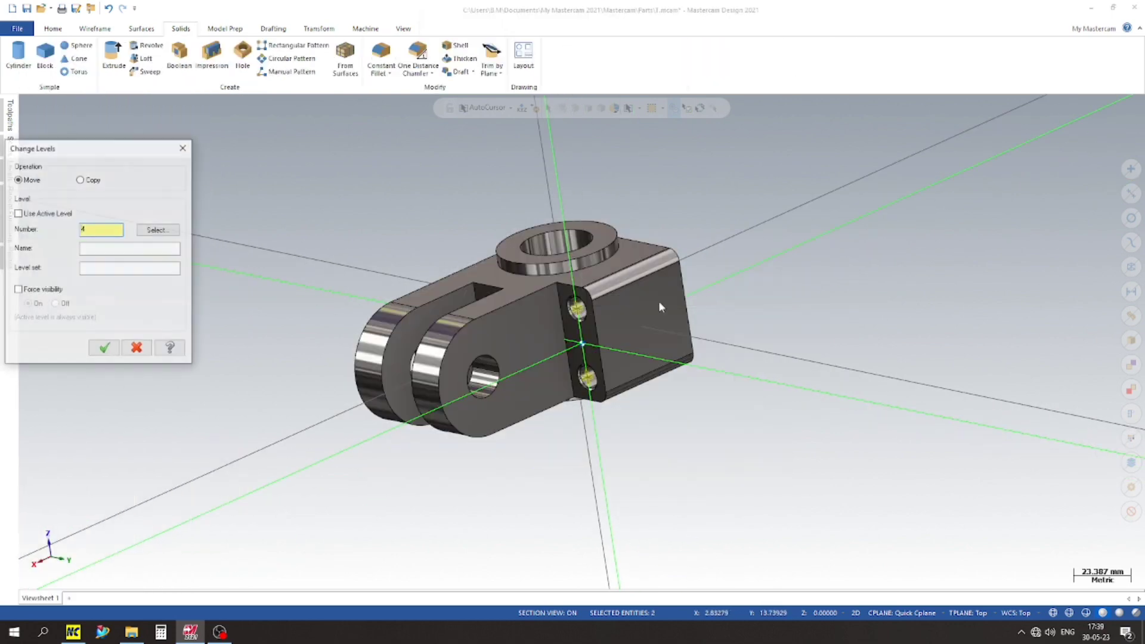
pyautogui.click(159, 231)
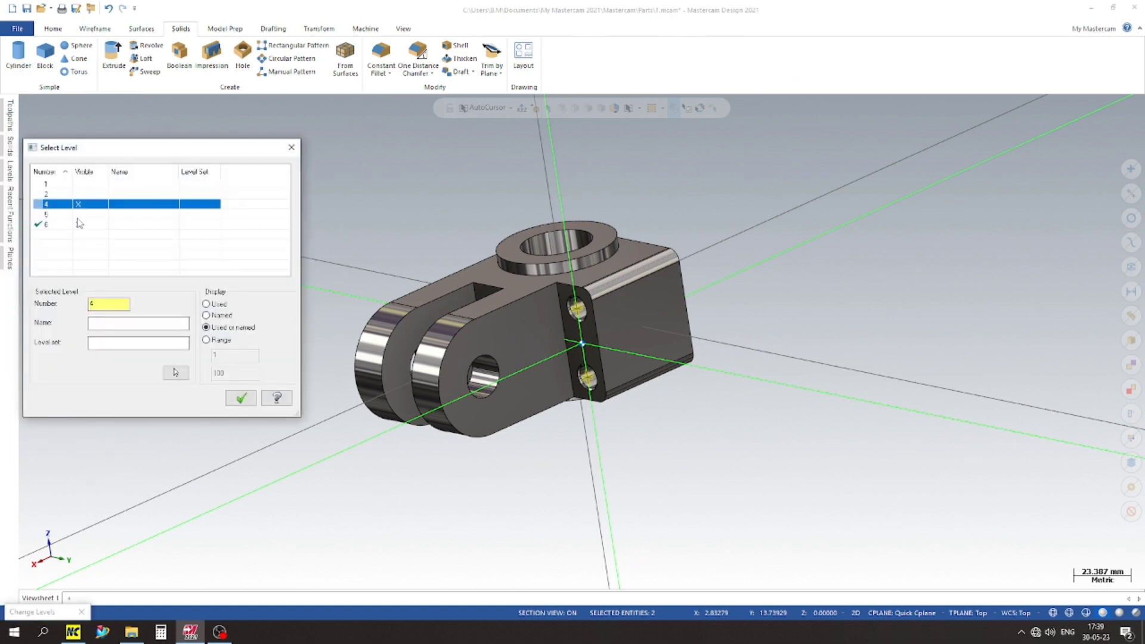
pyautogui.click(71, 214)
pyautogui.click(241, 398)
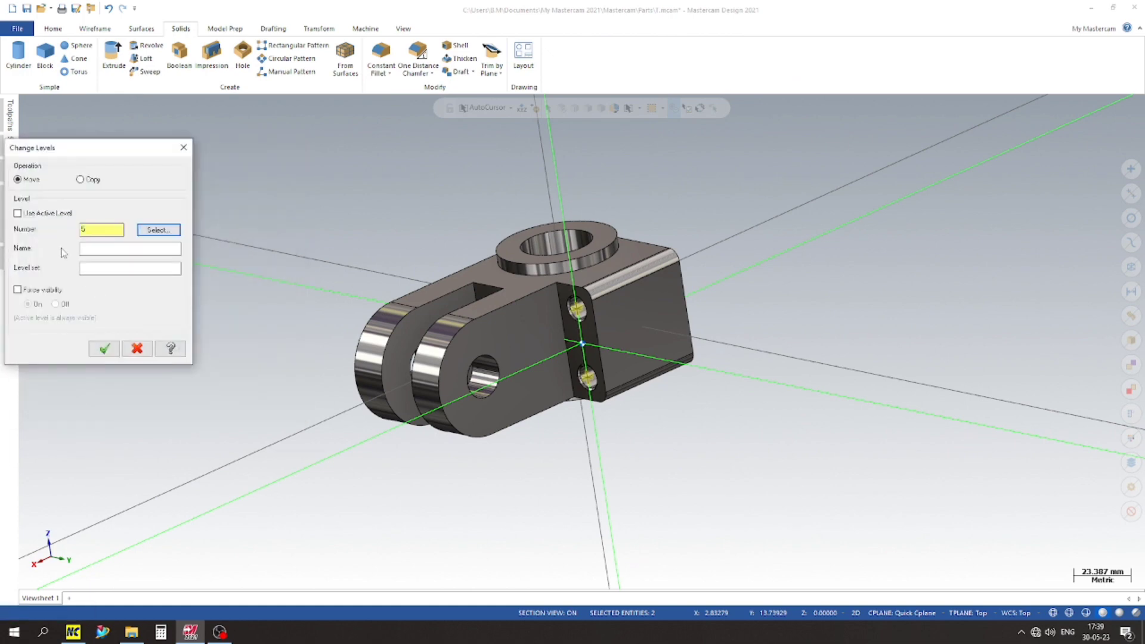
pyautogui.click(104, 349)
# Step: Check the contents of level 5 by showing it briefly and hiding it again
pyautogui.click(10, 185)
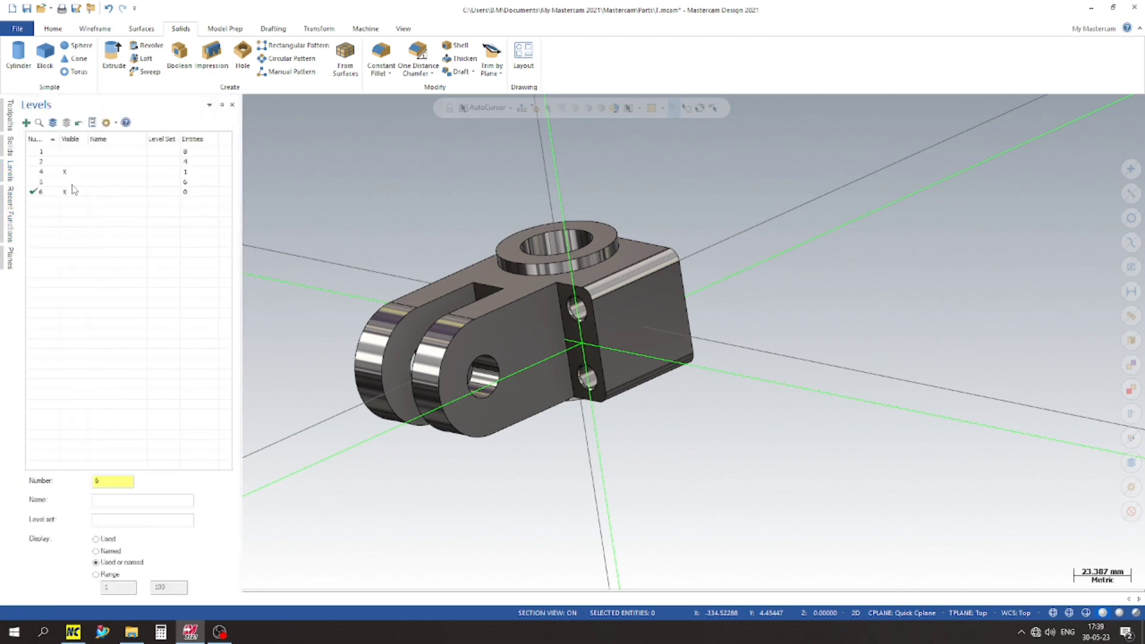
pyautogui.click(65, 183)
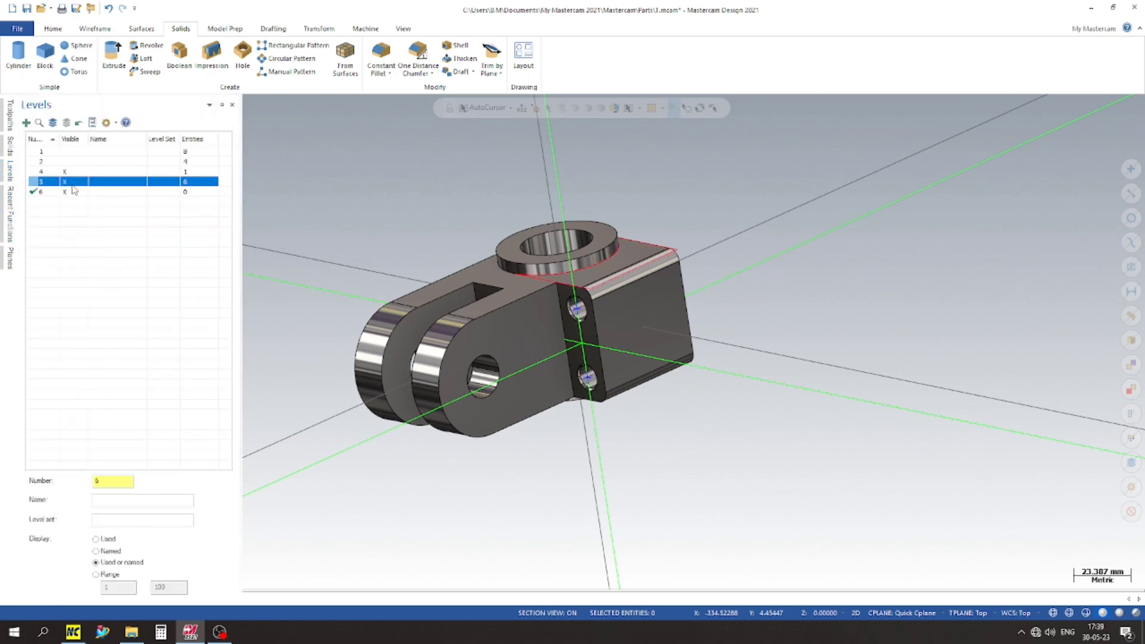
pyautogui.scroll(3, 375, 194)
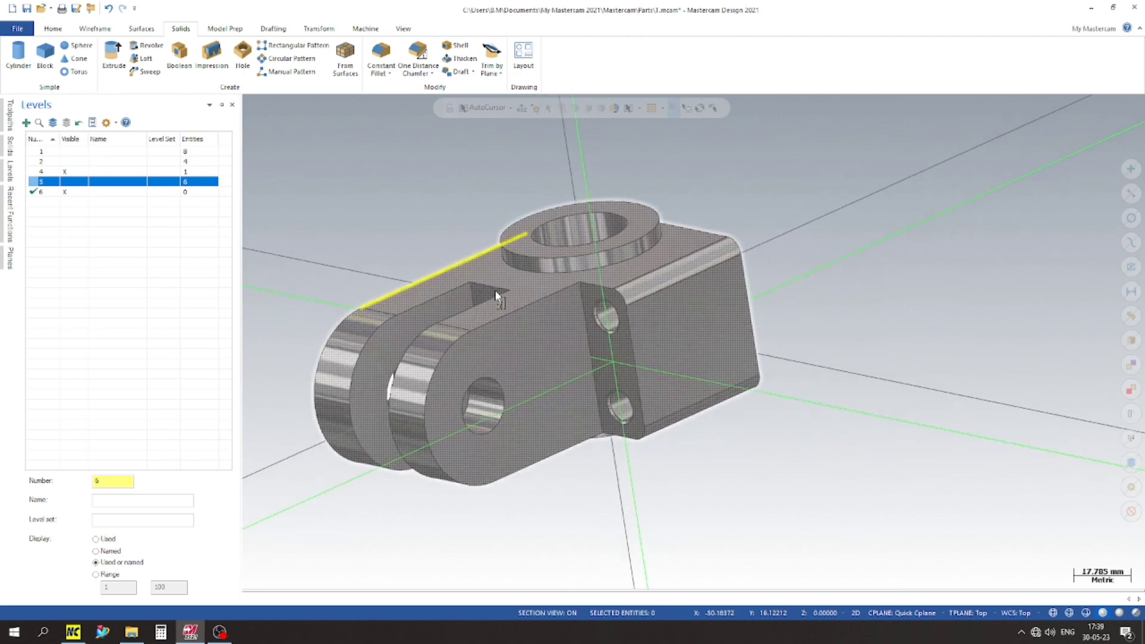
pyautogui.click(368, 201)
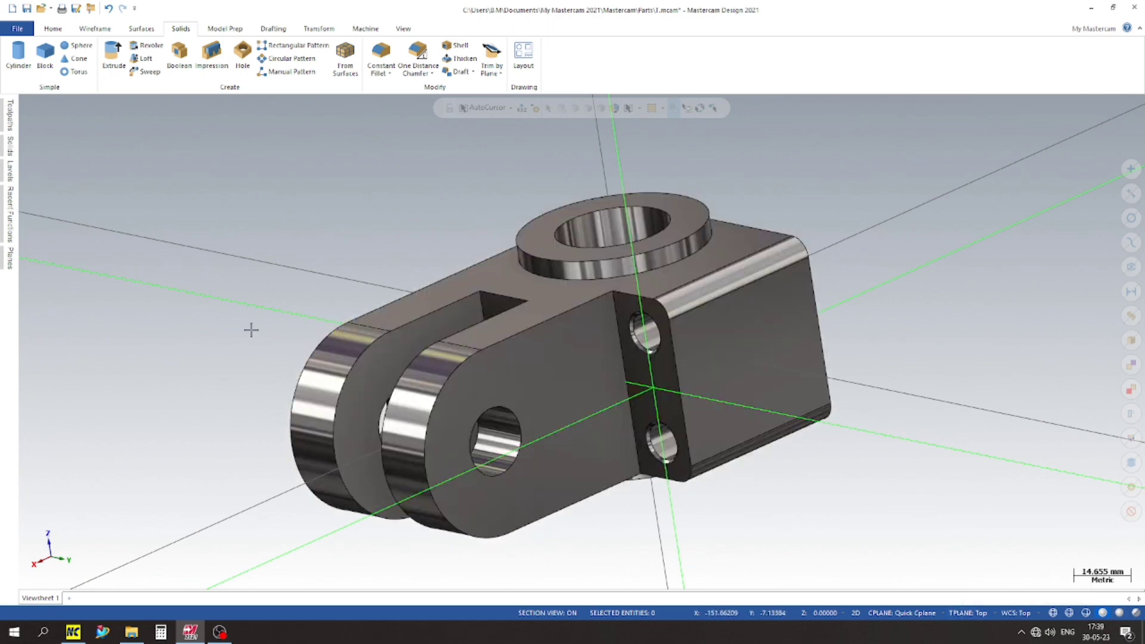
# Step: Switch to the top view and set the construction plane to Top
pyautogui.rightClick(266, 202)
pyautogui.click(292, 309)
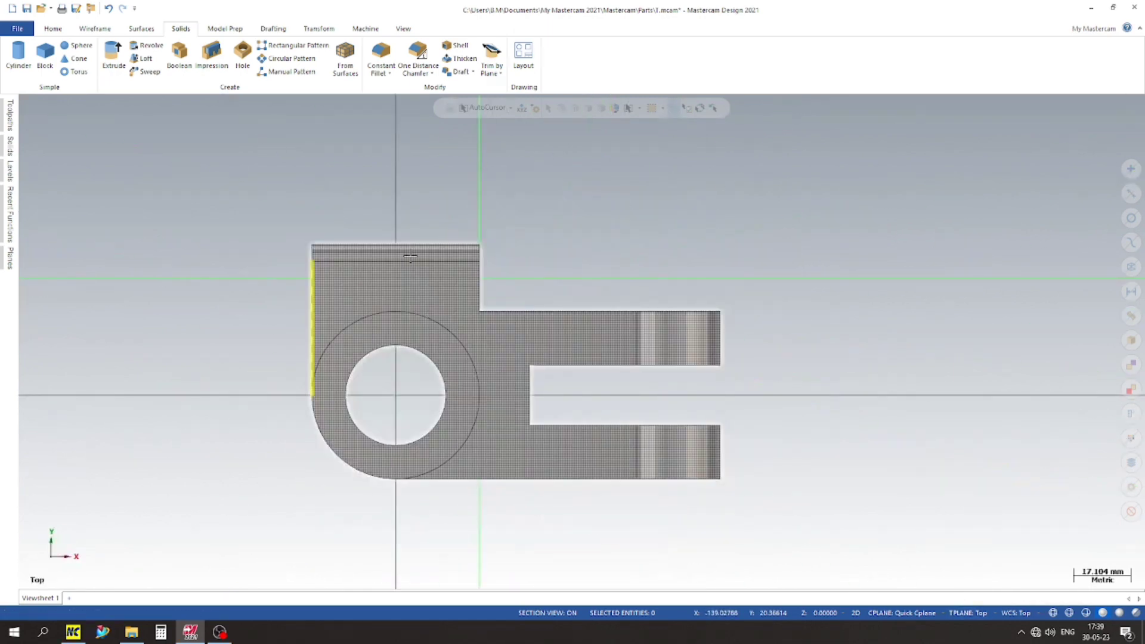
pyautogui.click(907, 613)
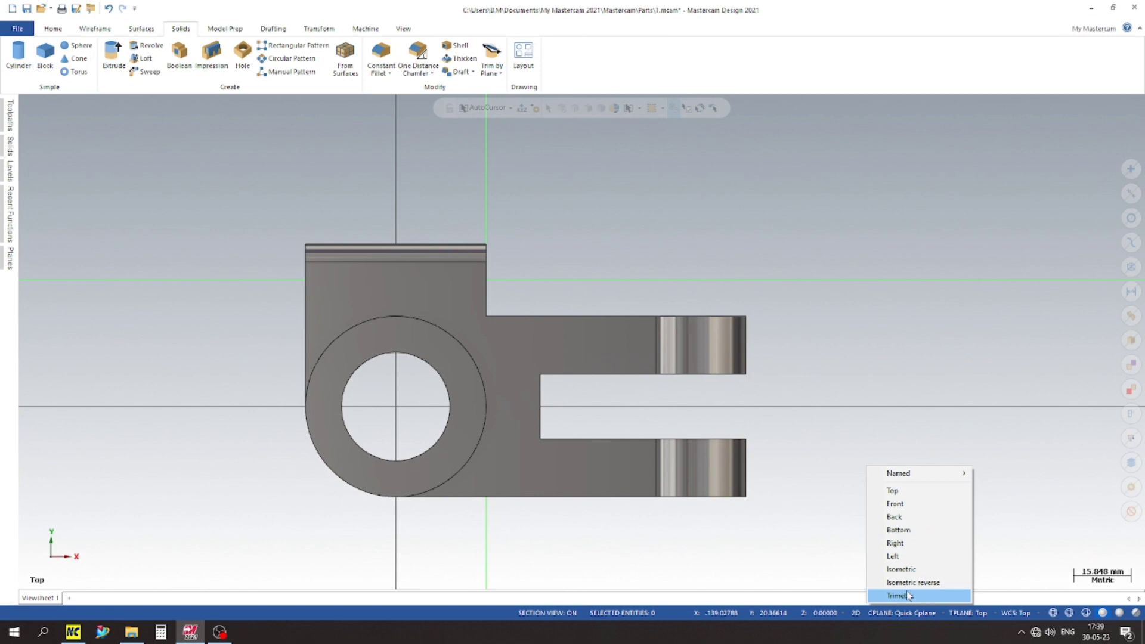
pyautogui.click(898, 493)
pyautogui.scroll(2, 355, 256)
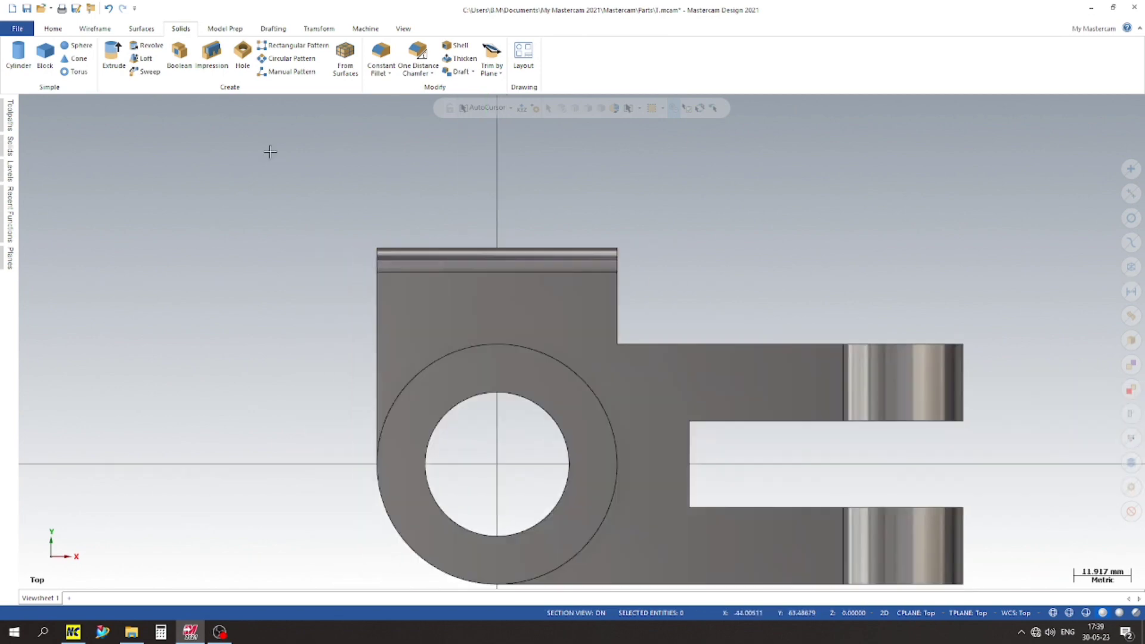
# Step: Create a rectangle 3 mm wide and 46 mm high, its bottom-centre base point on the bore centre, extending past the side block
pyautogui.click(96, 29)
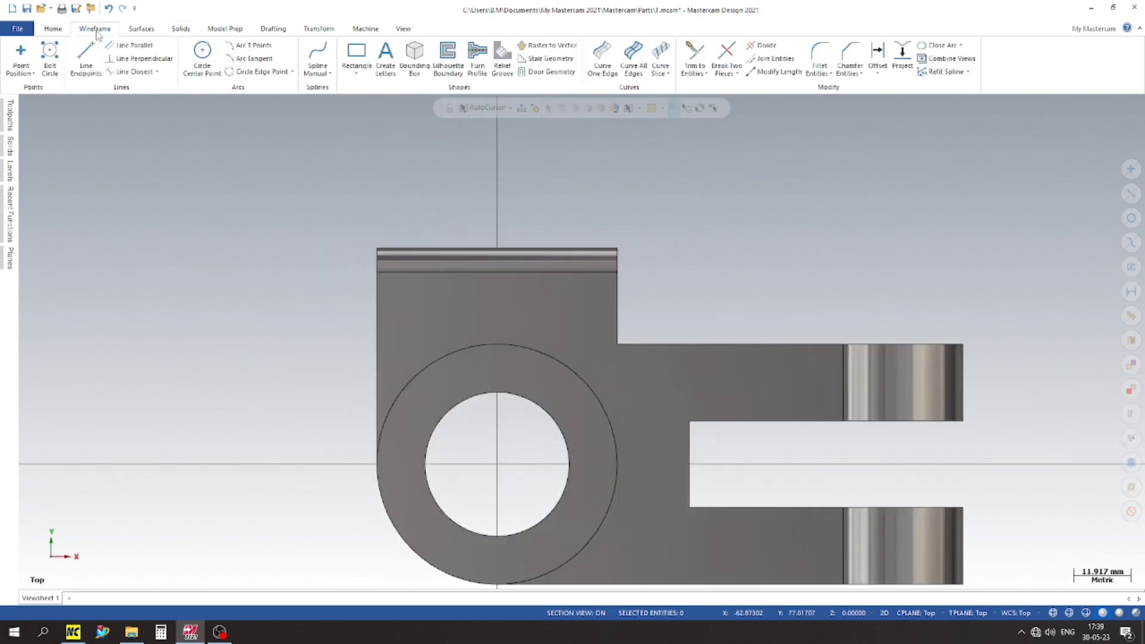
pyautogui.click(357, 72)
pyautogui.click(382, 99)
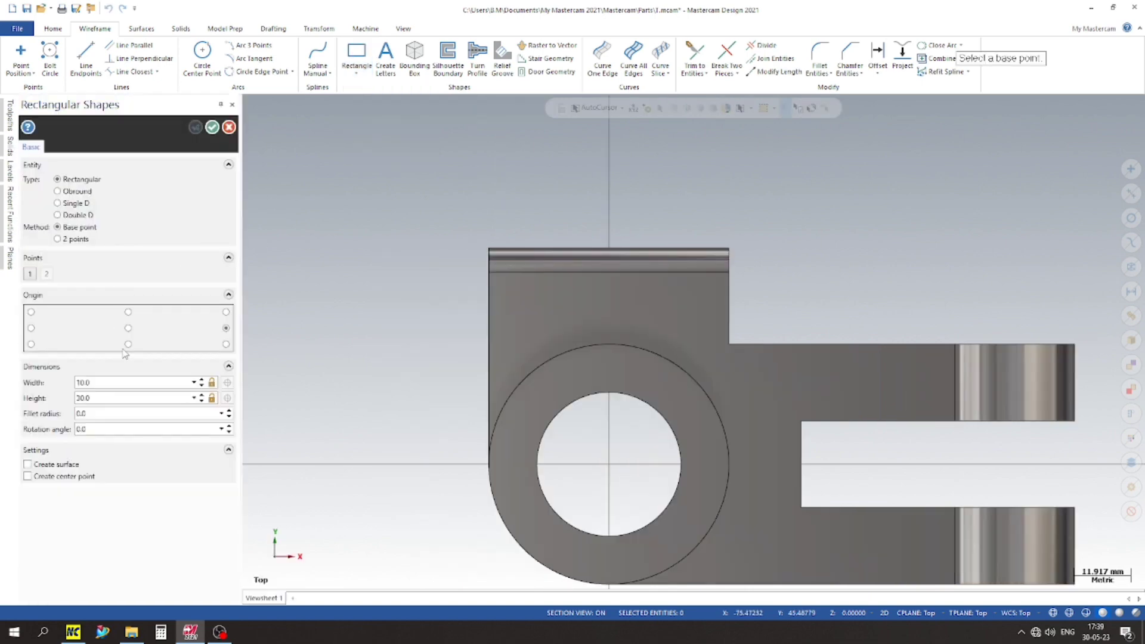
pyautogui.click(609, 464)
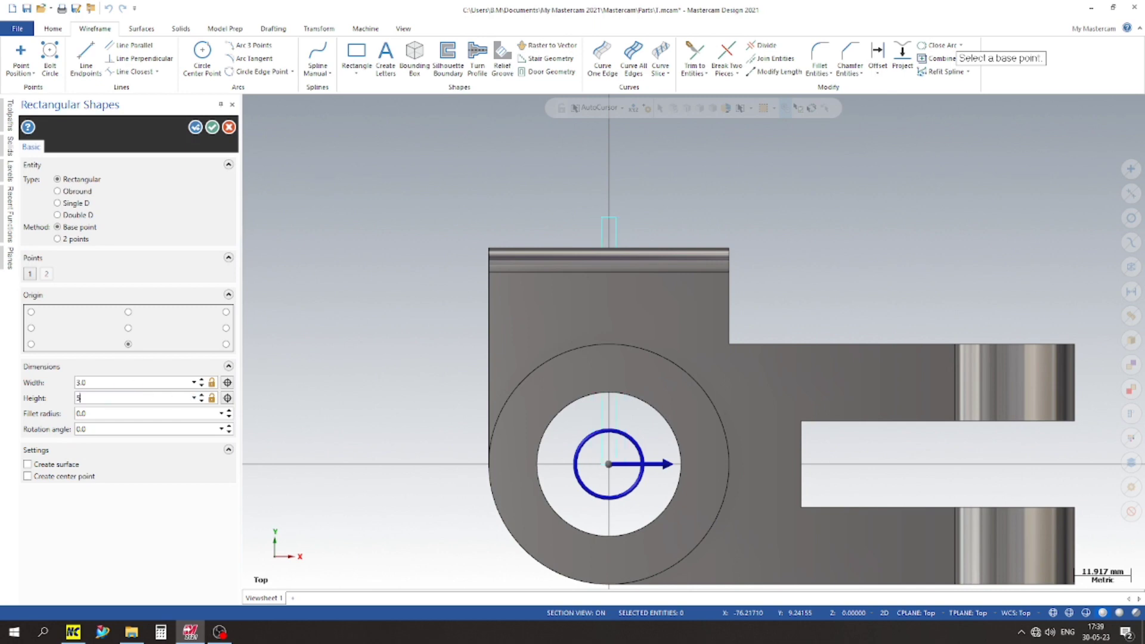
pyautogui.click(202, 400)
pyautogui.click(202, 400)
pyautogui.scroll(8, 790, 327)
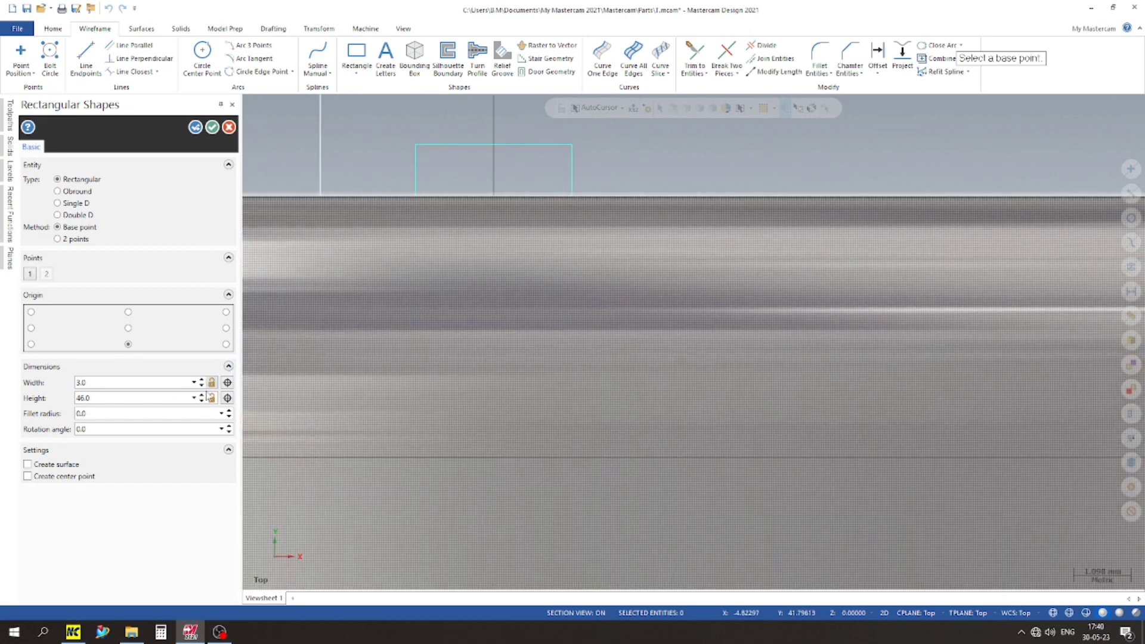
pyautogui.click(202, 401)
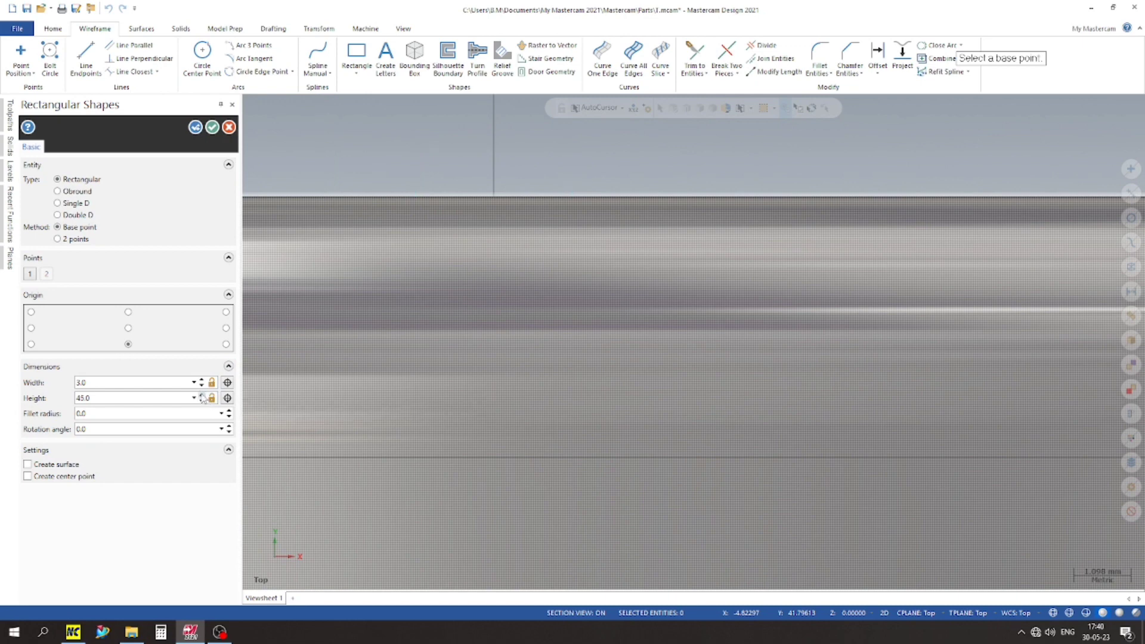
pyautogui.click(201, 396)
pyautogui.click(211, 128)
# Step: Start a solid Extrude using the narrow rectangle as its chain
pyautogui.scroll(-8, 603, 202)
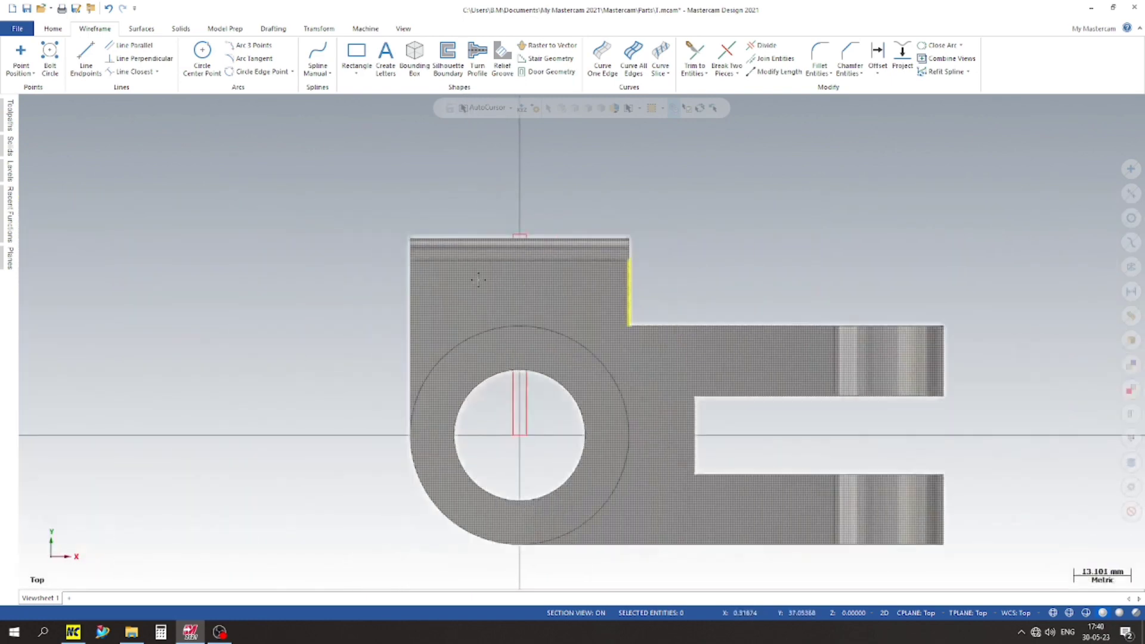
pyautogui.moveTo(479, 279); pyautogui.dragTo(452, 393, button='middle')
pyautogui.scroll(4, 790, 370)
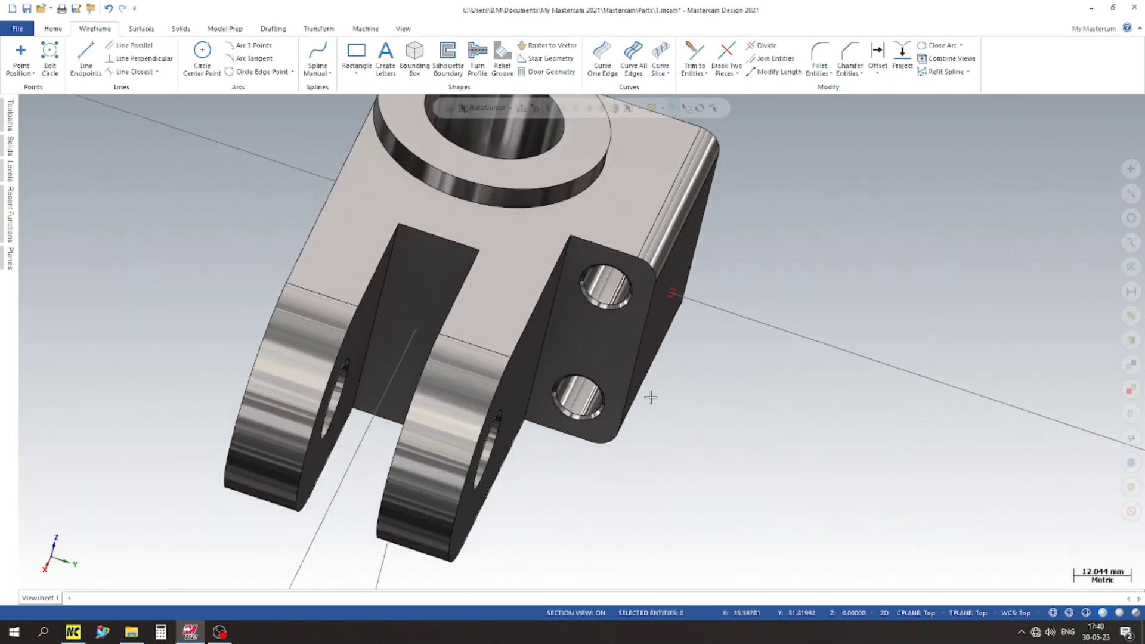
pyautogui.scroll(-3, 650, 396)
pyautogui.click(180, 30)
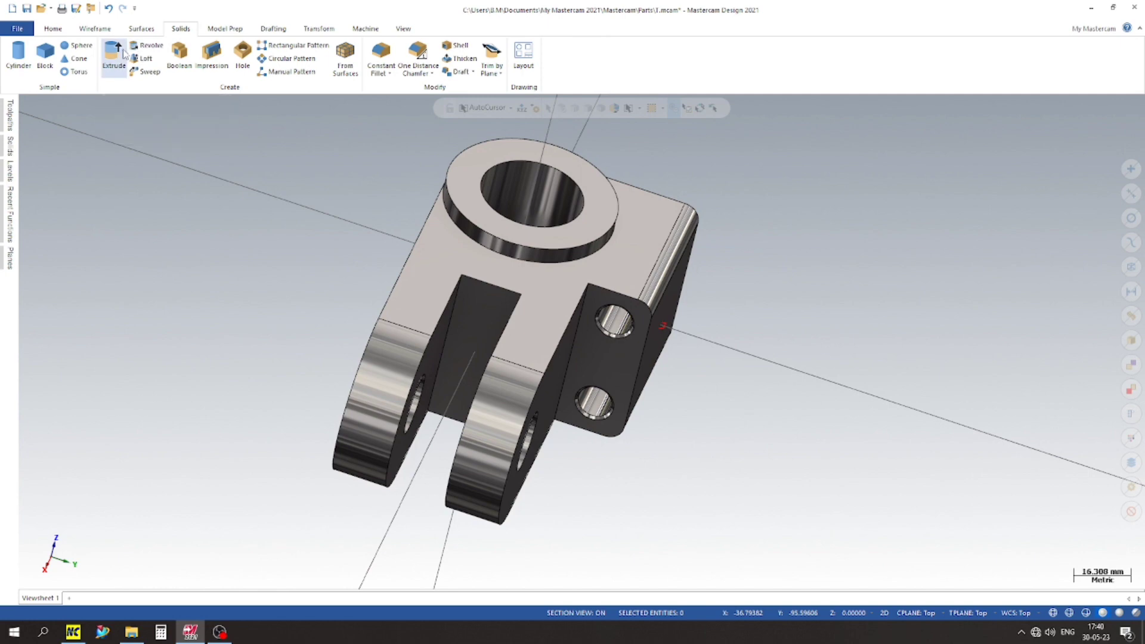
pyautogui.click(114, 54)
pyautogui.scroll(3, 833, 340)
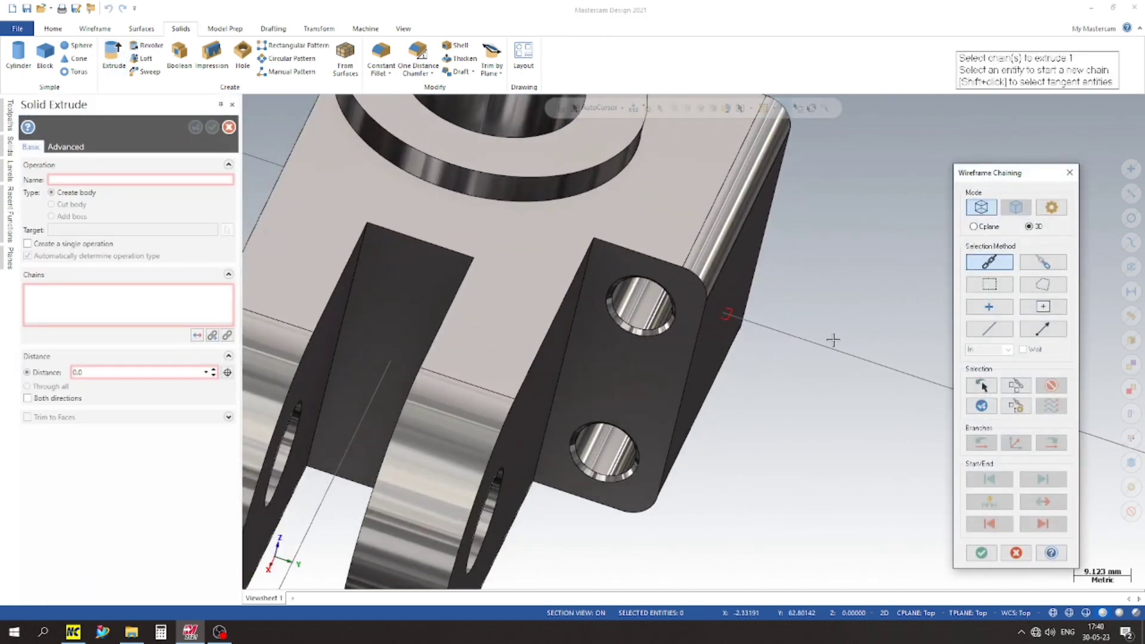
pyautogui.scroll(3, 704, 299)
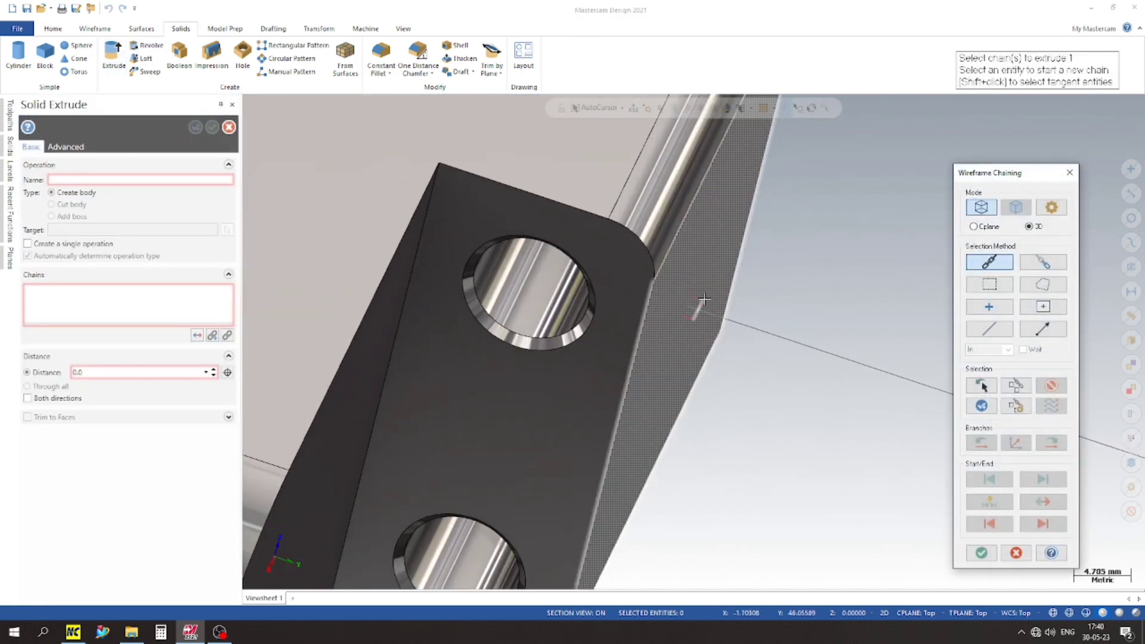
pyautogui.click(703, 303)
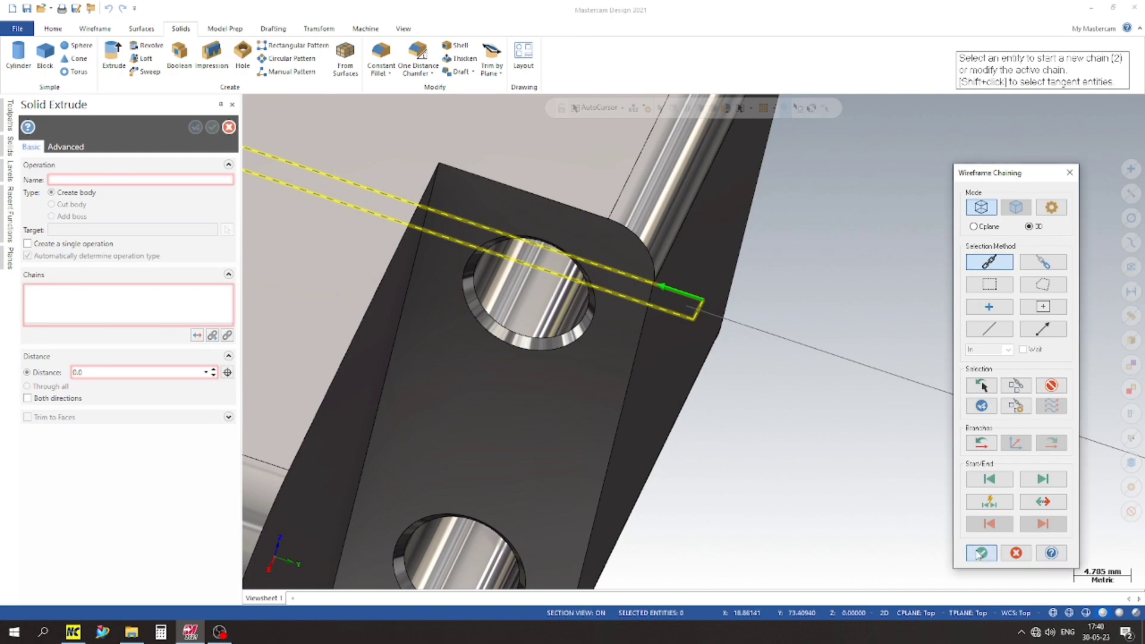
pyautogui.click(981, 553)
# Step: Cut the slot through the ring and side block, extruding 39 mm in both directions as a cut body
pyautogui.scroll(-4, 669, 366)
pyautogui.click(72, 192)
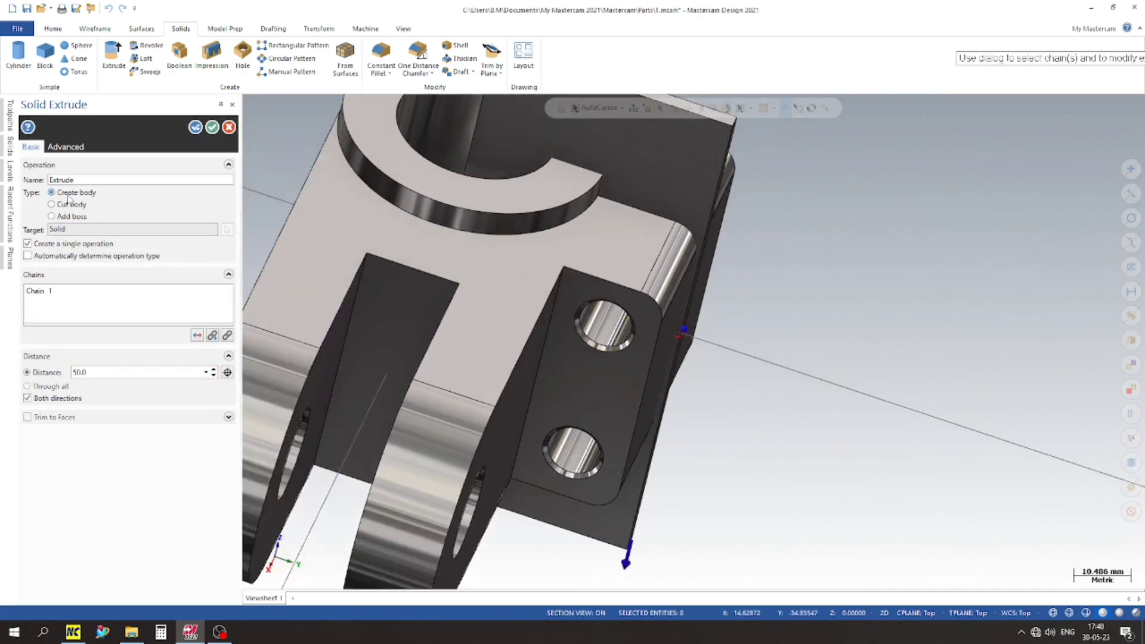
pyautogui.click(67, 205)
pyautogui.scroll(-3, 636, 276)
pyautogui.moveTo(636, 276); pyautogui.dragTo(717, 319, button='middle')
pyautogui.click(777, 527)
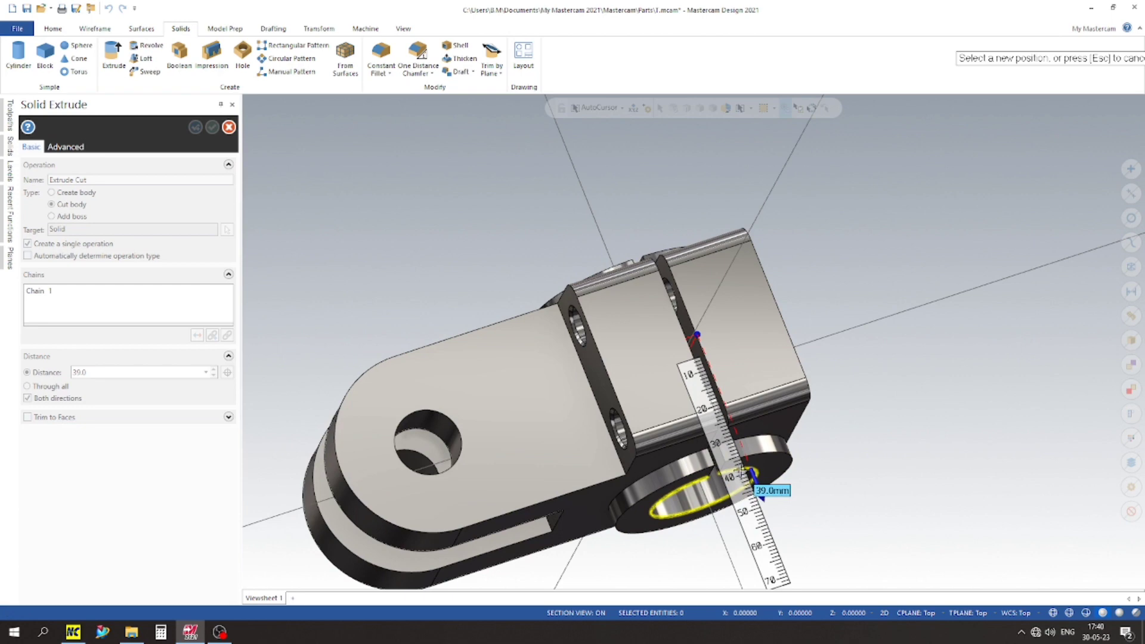
pyautogui.click(740, 471)
pyautogui.moveTo(552, 233); pyautogui.dragTo(637, 339, button='middle')
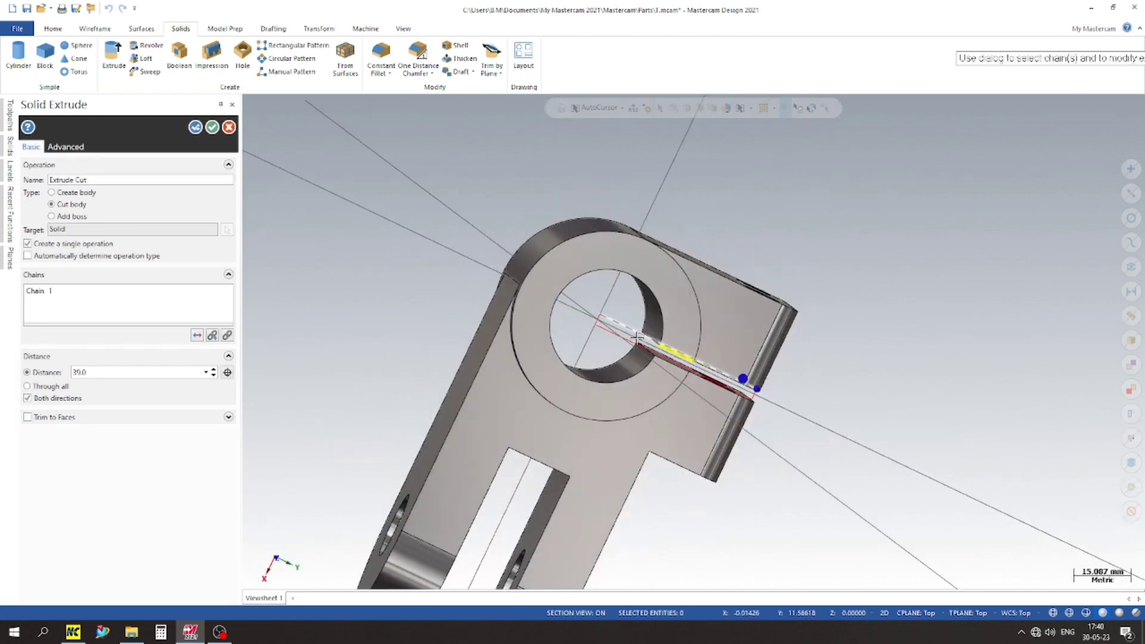
pyautogui.scroll(-3, 637, 339)
pyautogui.click(212, 127)
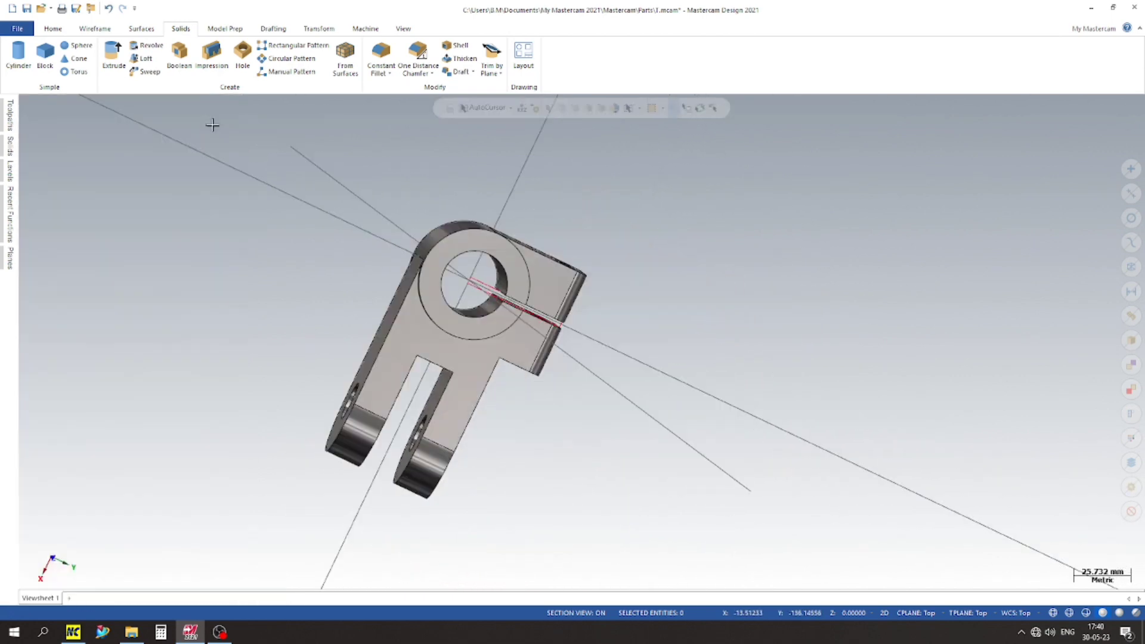
# Step: Examine the slot cut through the ring and side block from isometric and rotated views
pyautogui.scroll(2, 637, 256)
pyautogui.scroll(-2, 637, 255)
pyautogui.moveTo(582, 342); pyautogui.dragTo(662, 245, button='middle')
pyautogui.rightClick(662, 246)
pyautogui.click(711, 348)
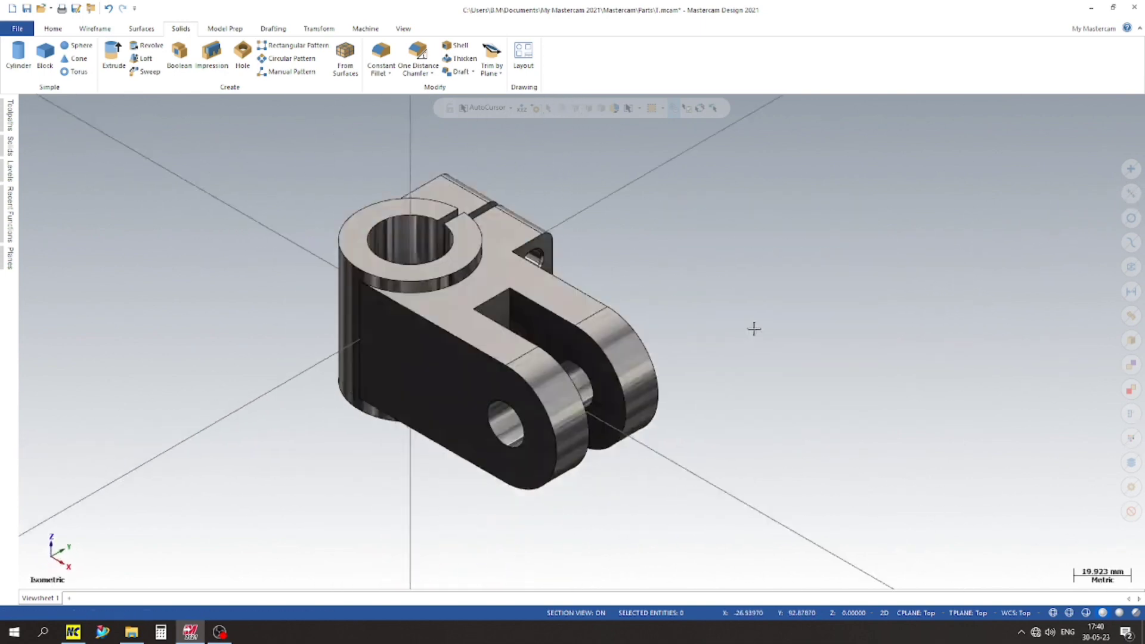
pyautogui.scroll(2, 692, 289)
pyautogui.scroll(-2, 713, 289)
pyautogui.moveTo(713, 288)
pyautogui.mouseDown(button='middle')
pyautogui.moveTo(664, 358)
pyautogui.moveTo(651, 351)
pyautogui.mouseUp(button='middle')
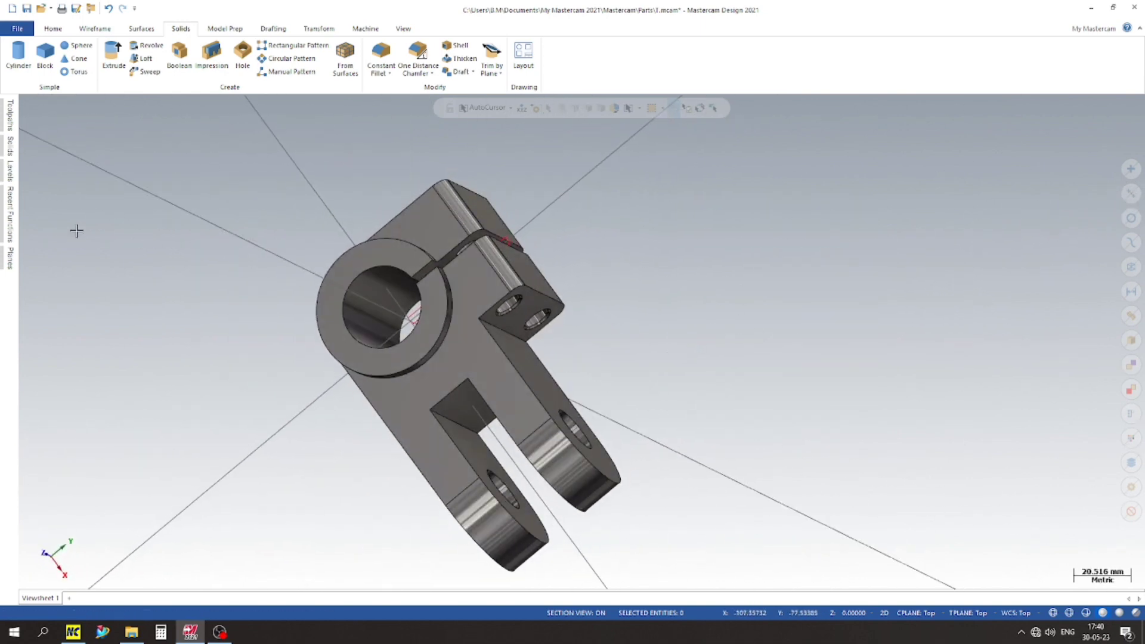
# Step: Make level 4 the active level and hide level 6 with the slot rectangle
pyautogui.click(11, 173)
pyautogui.scroll(1, 675, 240)
pyautogui.scroll(4, 600, 296)
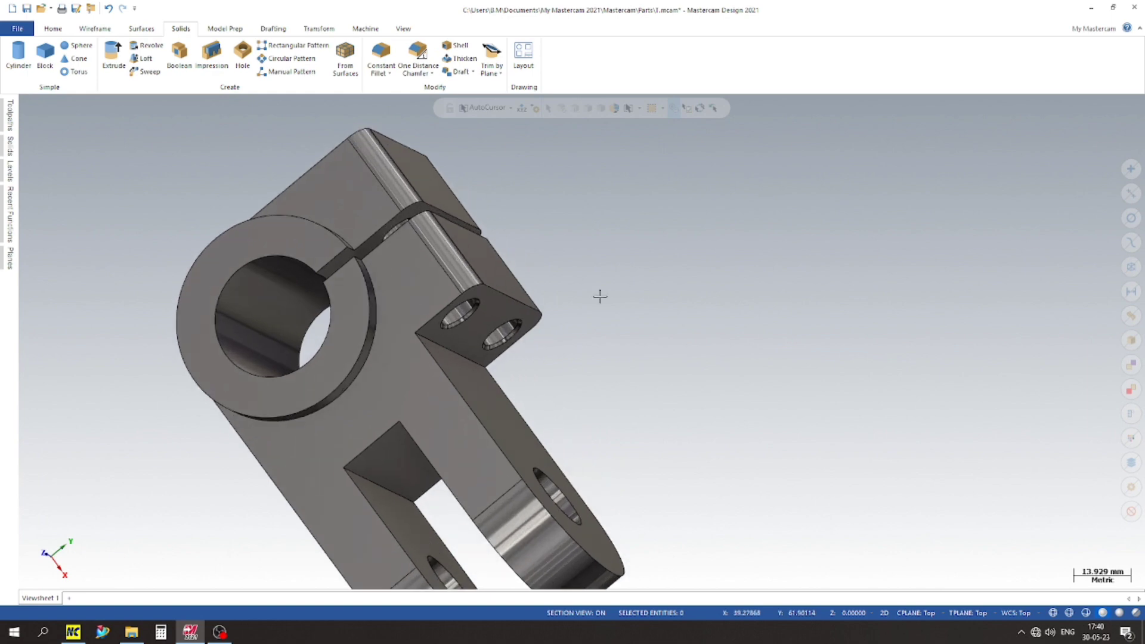
# Step: Examine the completed part from the isometric, right and rotated views
pyautogui.rightClick(705, 236)
pyautogui.click(754, 338)
pyautogui.moveTo(230, 340); pyautogui.dragTo(478, 291, button='middle')
pyautogui.moveTo(325, 435); pyautogui.dragTo(417, 280, button='middle')
pyautogui.rightClick(748, 213)
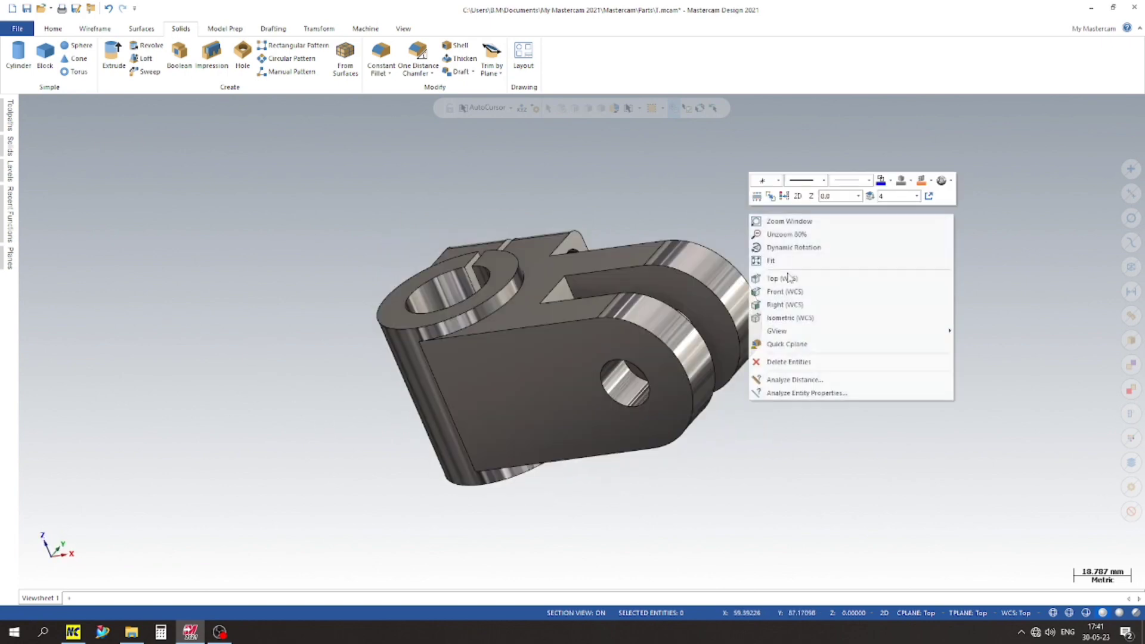
pyautogui.click(794, 305)
pyautogui.scroll(3, 708, 276)
pyautogui.scroll(-4, 740, 270)
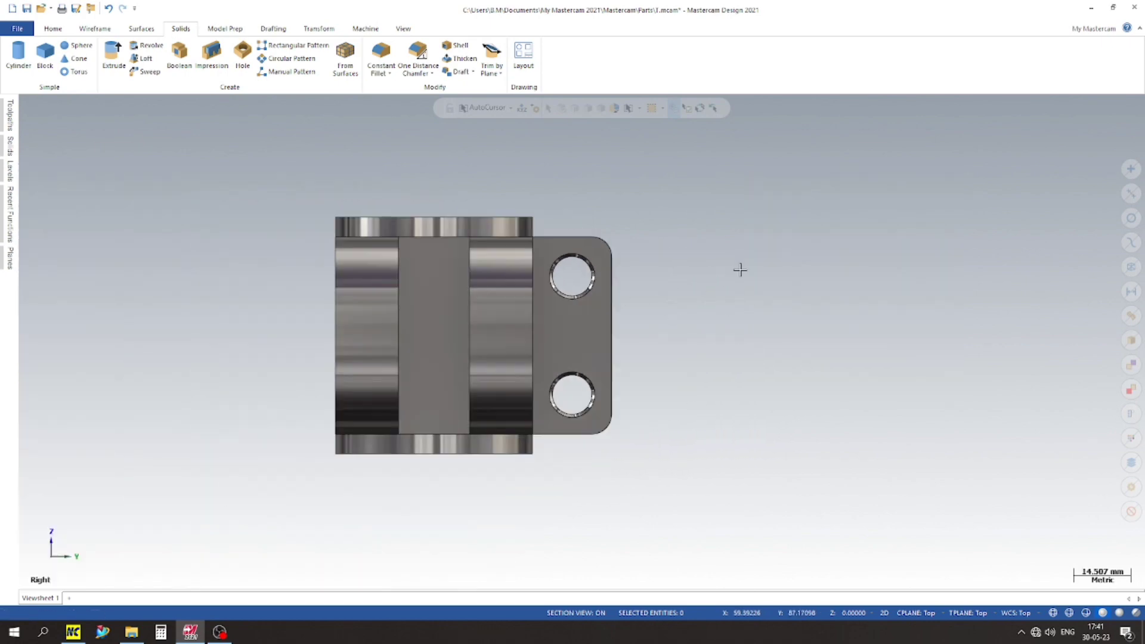
pyautogui.moveTo(647, 313); pyautogui.dragTo(801, 364, button='middle')
pyautogui.scroll(-6, 715, 308)
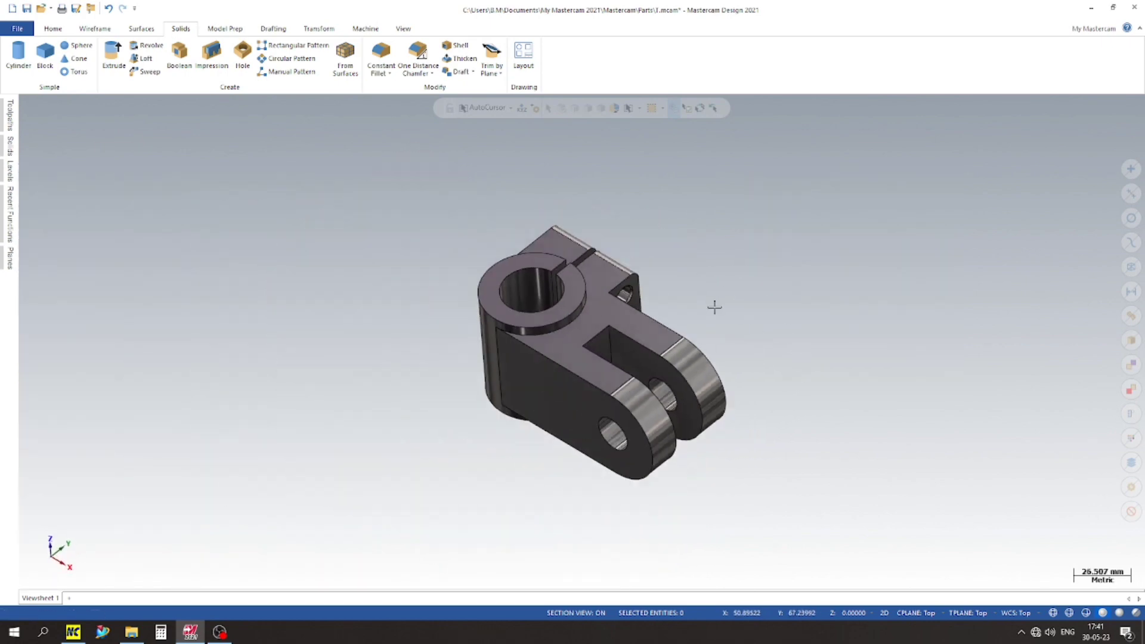
# Step: Recolour the clamp solid with a light magenta shade from the default colours
pyautogui.click(622, 345)
pyautogui.rightClick(622, 345)
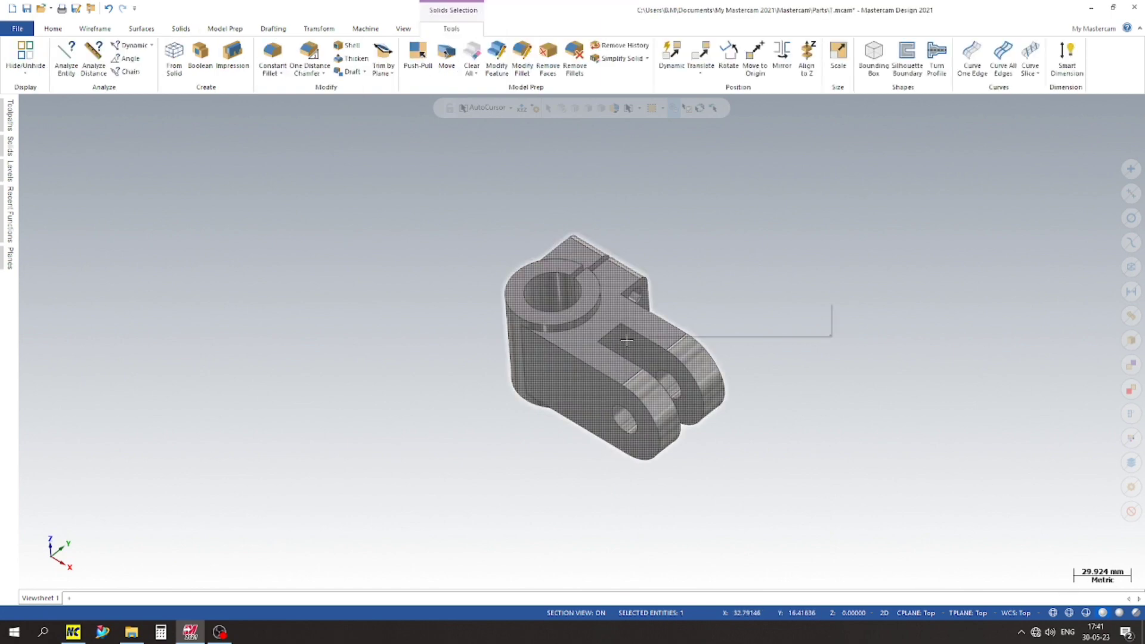
pyautogui.click(778, 311)
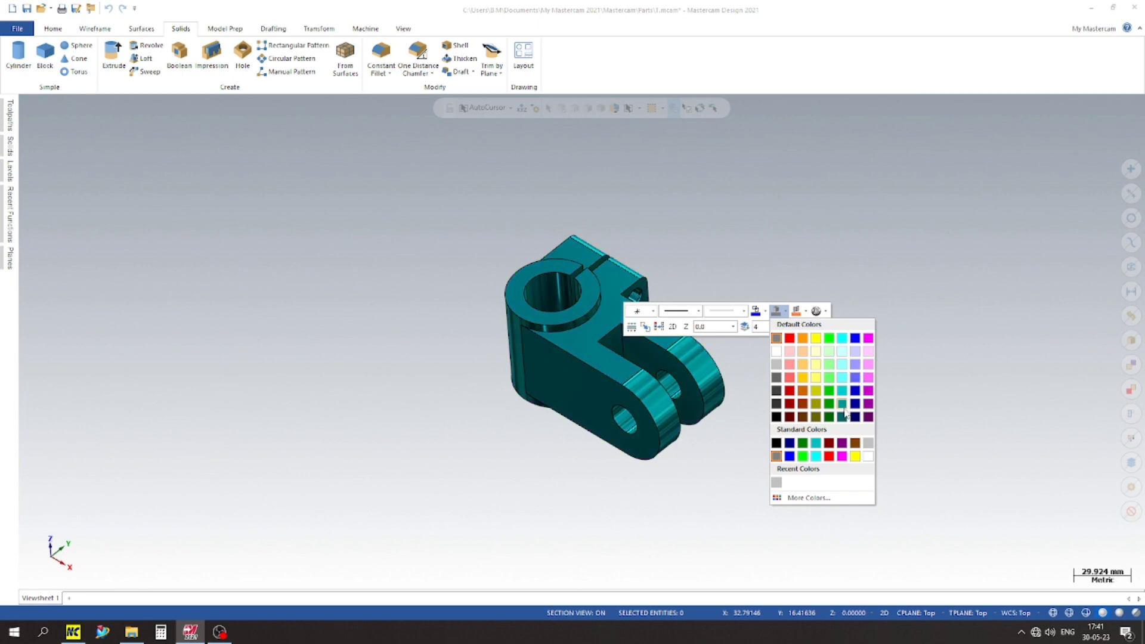
pyautogui.click(869, 365)
pyautogui.scroll(3, 406, 320)
pyautogui.scroll(-3, 120, 251)
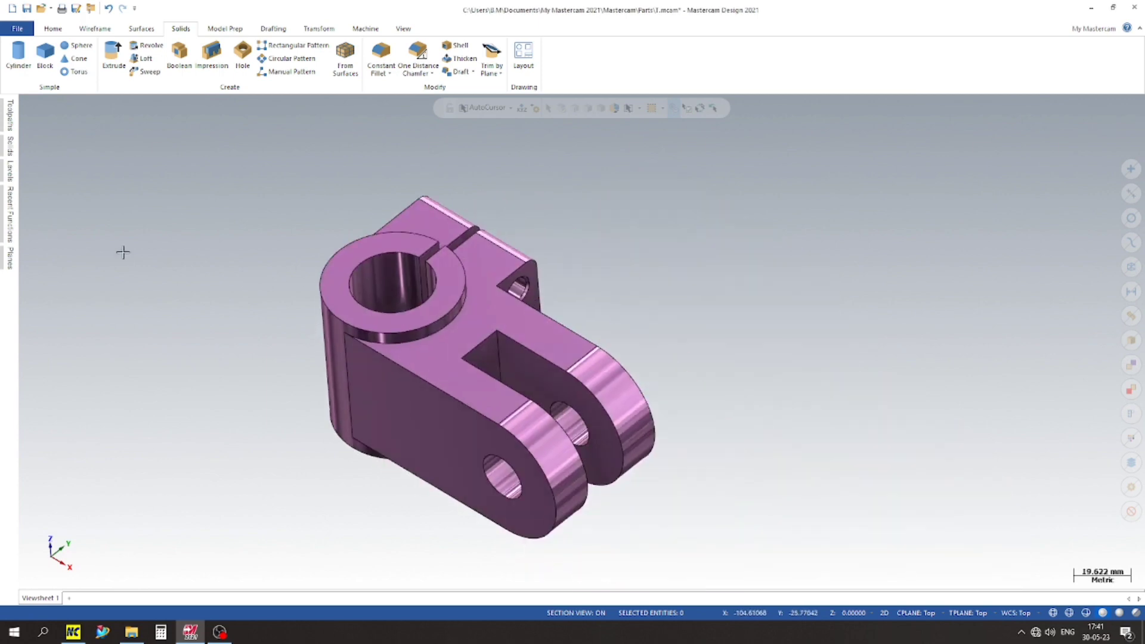
# Step: Collapse the ribbon to enlarge the graphics area around the rotated part
pyautogui.scroll(3, 206, 373)
pyautogui.moveTo(207, 373); pyautogui.dragTo(935, 162, button='middle')
pyautogui.click(1140, 28)
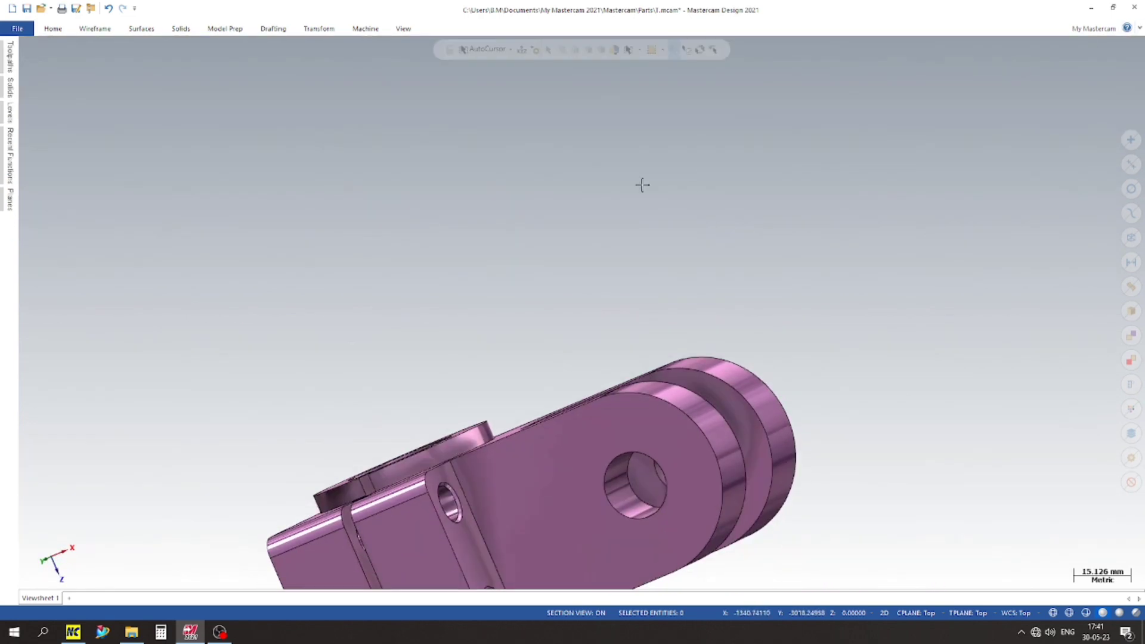
# Step: Examine the recoloured clamp's fork, side block holes and bored ring from several rotated angles
pyautogui.moveTo(642, 184); pyautogui.dragTo(563, 179, button='middle')
pyautogui.rightClick(562, 178)
pyautogui.click(583, 218)
pyautogui.scroll(-3, 567, 325)
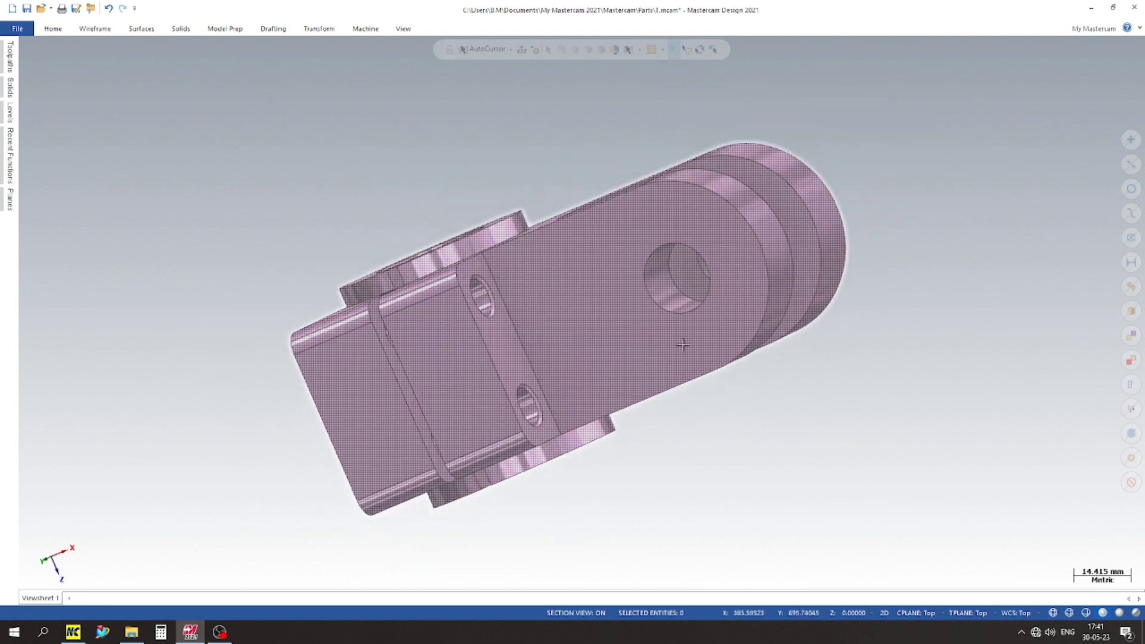
pyautogui.moveTo(683, 345); pyautogui.dragTo(436, 268, button='middle')
pyautogui.scroll(-6, 456, 310)
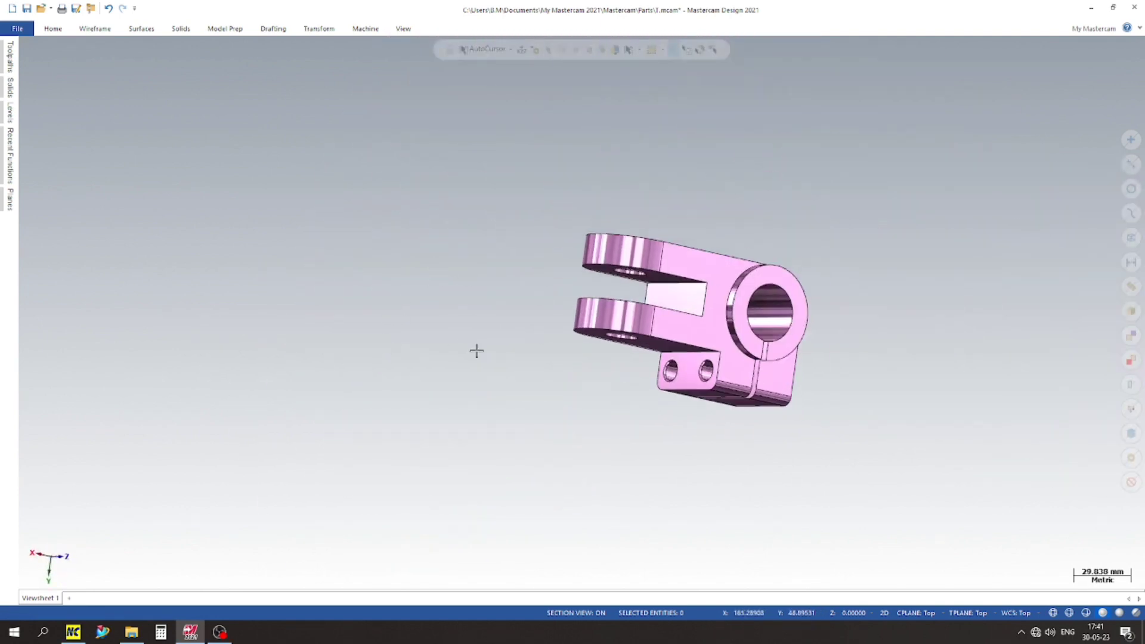
pyautogui.moveTo(795, 280); pyautogui.dragTo(372, 209, button='middle')
pyautogui.moveTo(379, 209); pyautogui.dragTo(417, 245, button='middle')
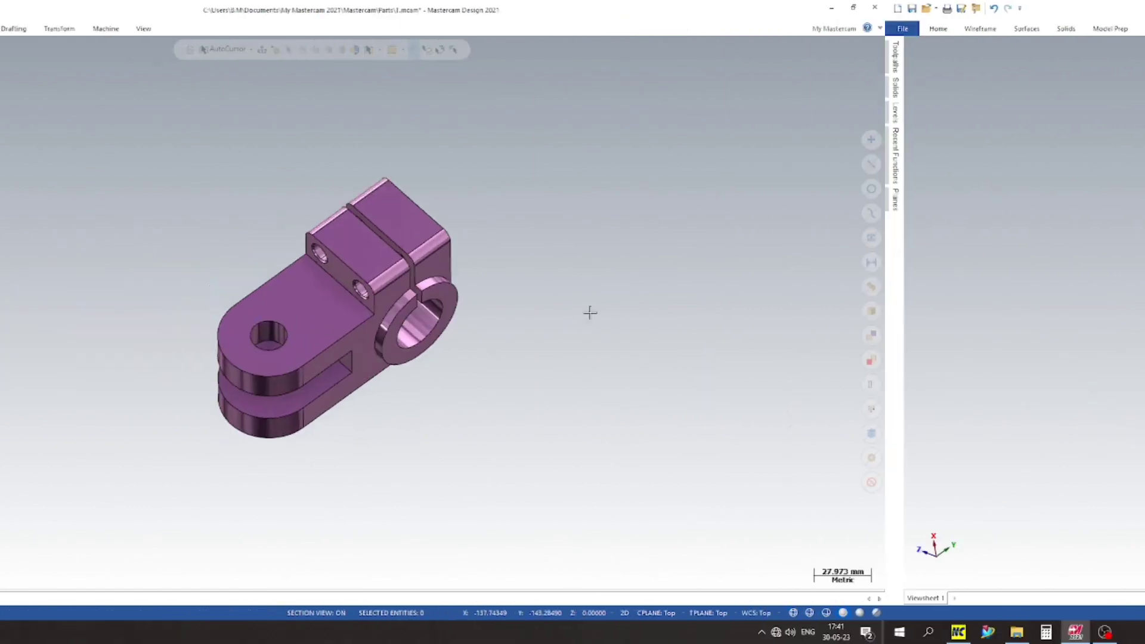
pyautogui.scroll(5, 775, 358)
pyautogui.moveTo(775, 358); pyautogui.dragTo(591, 265, button='middle')
# Step: Inspect the finished clamp in the standard top, right, front and isometric views
pyautogui.rightClick(562, 237)
pyautogui.click(589, 305)
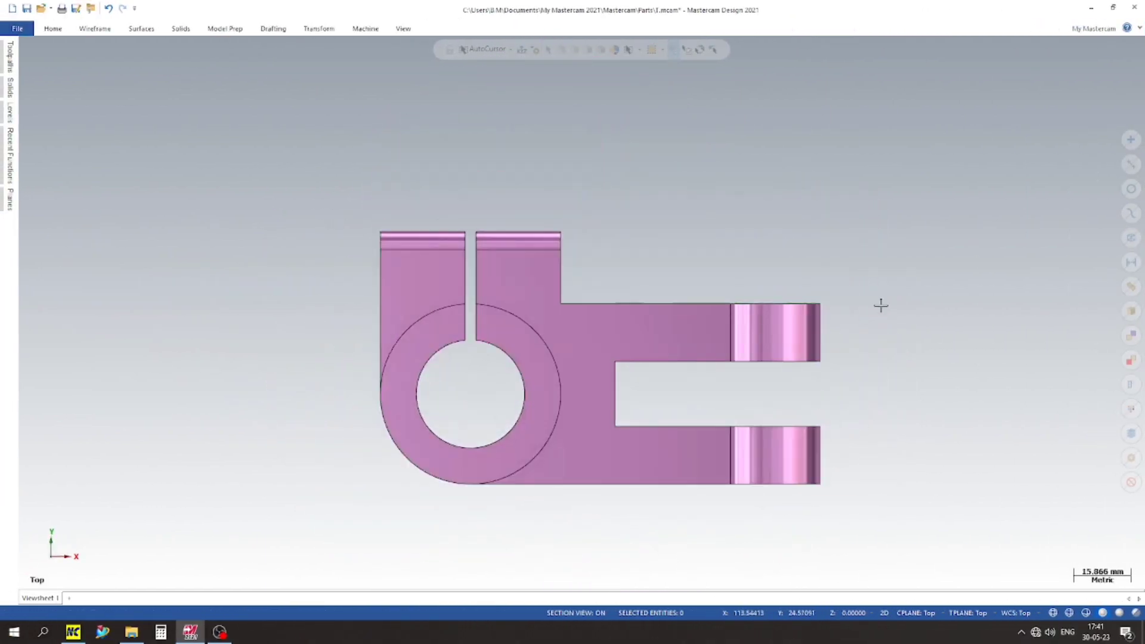
pyautogui.scroll(2, 631, 258)
pyautogui.scroll(-2, 631, 371)
pyautogui.scroll(2, 502, 309)
pyautogui.scroll(-2, 502, 309)
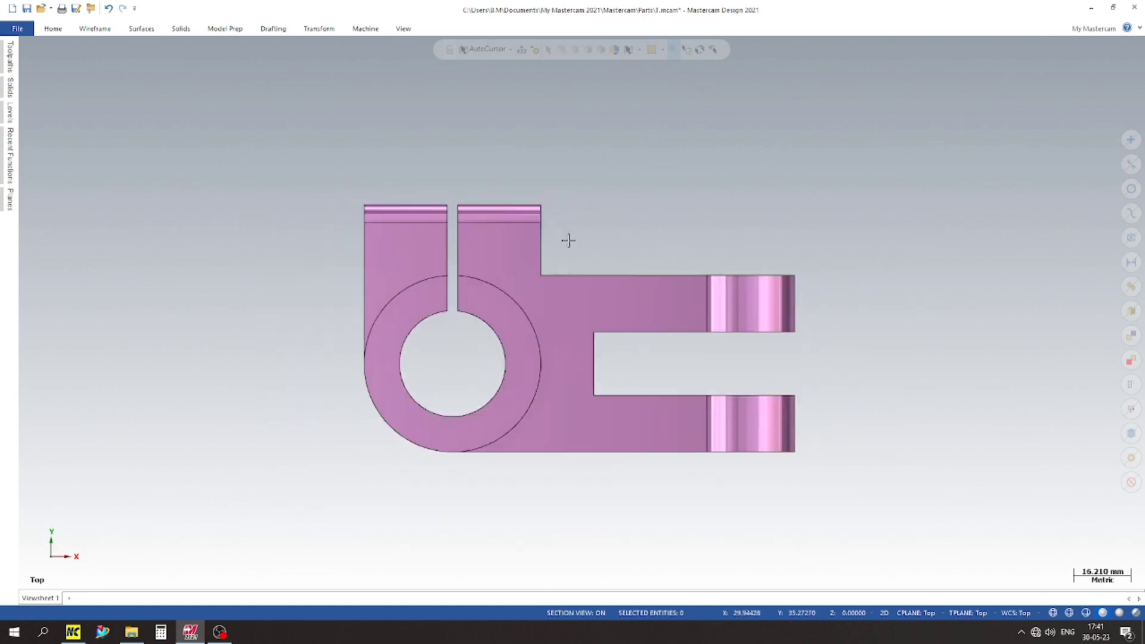
pyautogui.rightClick(824, 175)
pyautogui.click(859, 313)
pyautogui.scroll(2, 731, 258)
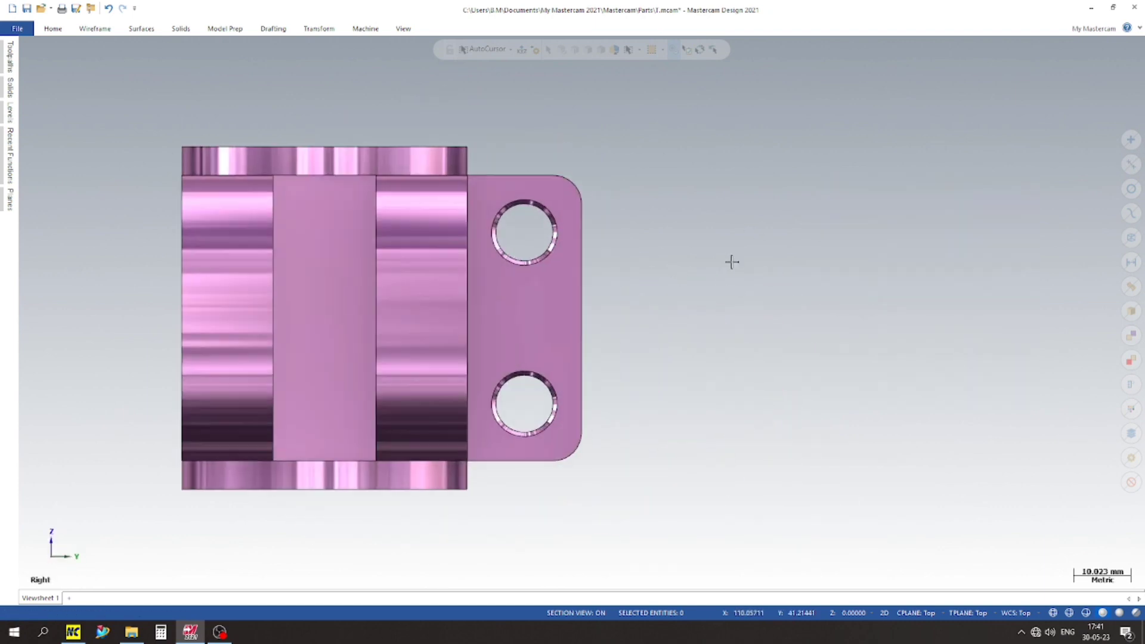
pyautogui.scroll(-2, 757, 243)
pyautogui.rightClick(760, 237)
pyautogui.click(798, 321)
pyautogui.scroll(-2, 797, 321)
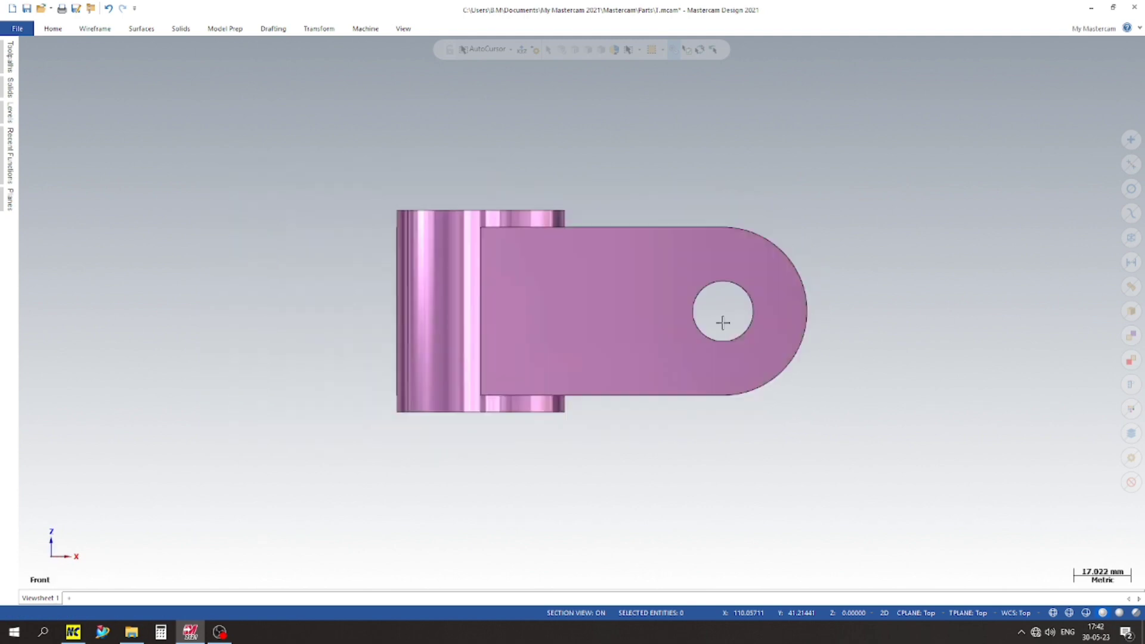
pyautogui.scroll(1, 619, 256)
pyautogui.rightClick(697, 206)
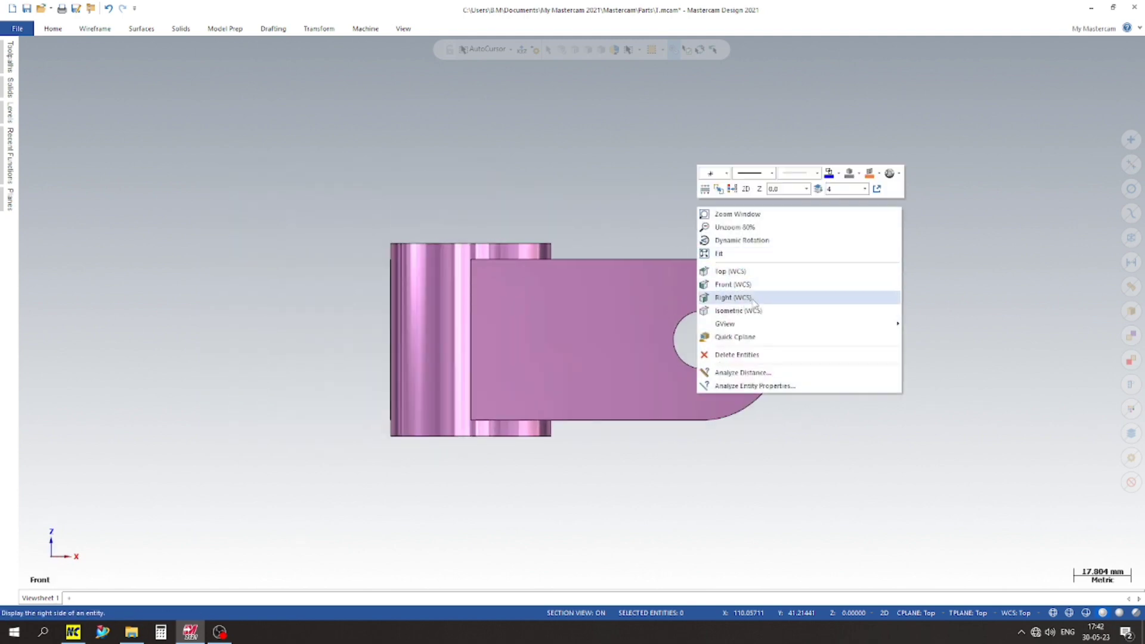
pyautogui.click(753, 310)
pyautogui.scroll(2, 522, 227)
pyautogui.scroll(-2, 510, 231)
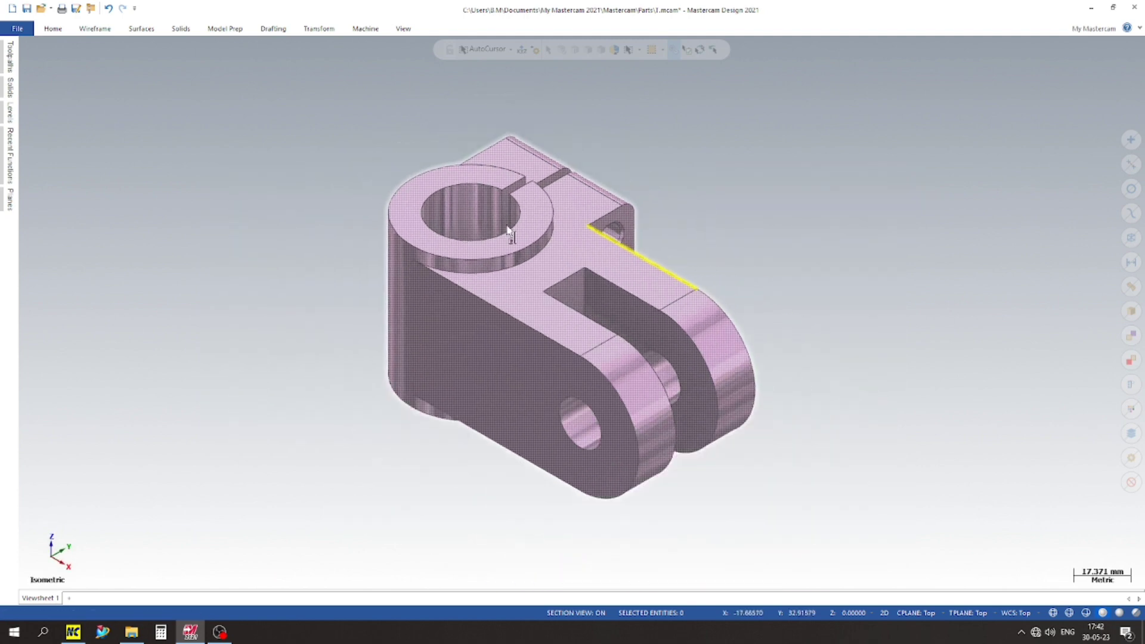